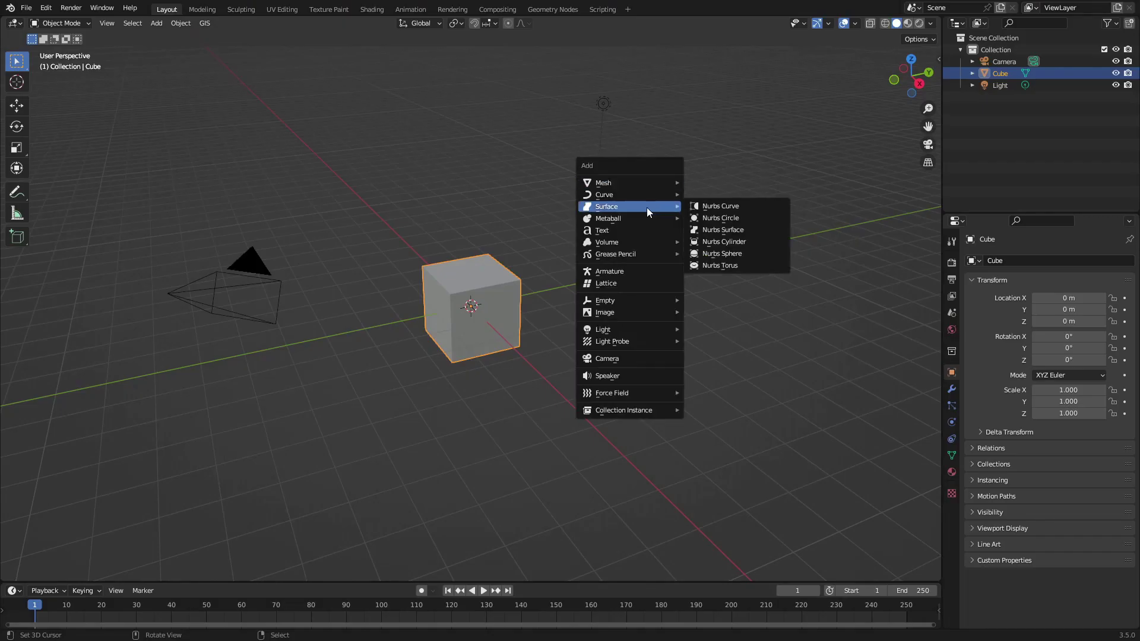
# Add the armored knight picture to the scene as a reference image.
pyautogui.moveTo(624, 311)
pyautogui.click(713, 312)
pyautogui.doubleClick(437, 367)
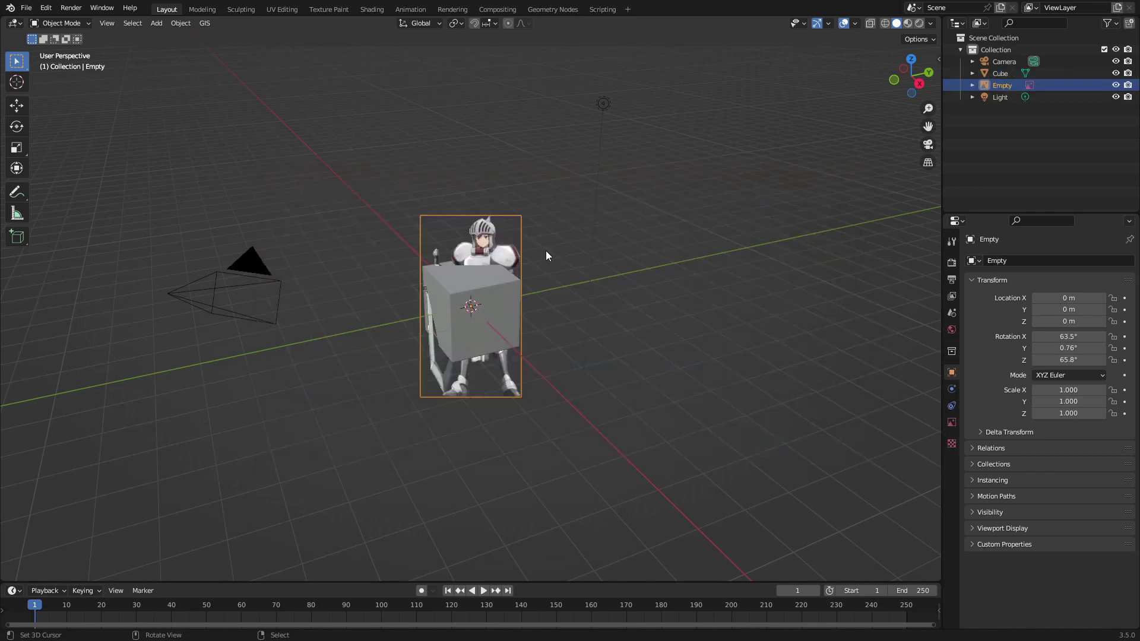
# Reset the reference image's X, Y and Z rotation to 0° and look at it in top view.
pyautogui.press('KP_7')
pyautogui.press('n')
pyautogui.press('BackSpace')
pyautogui.press('BackSpace')
pyautogui.press('BackSpace')
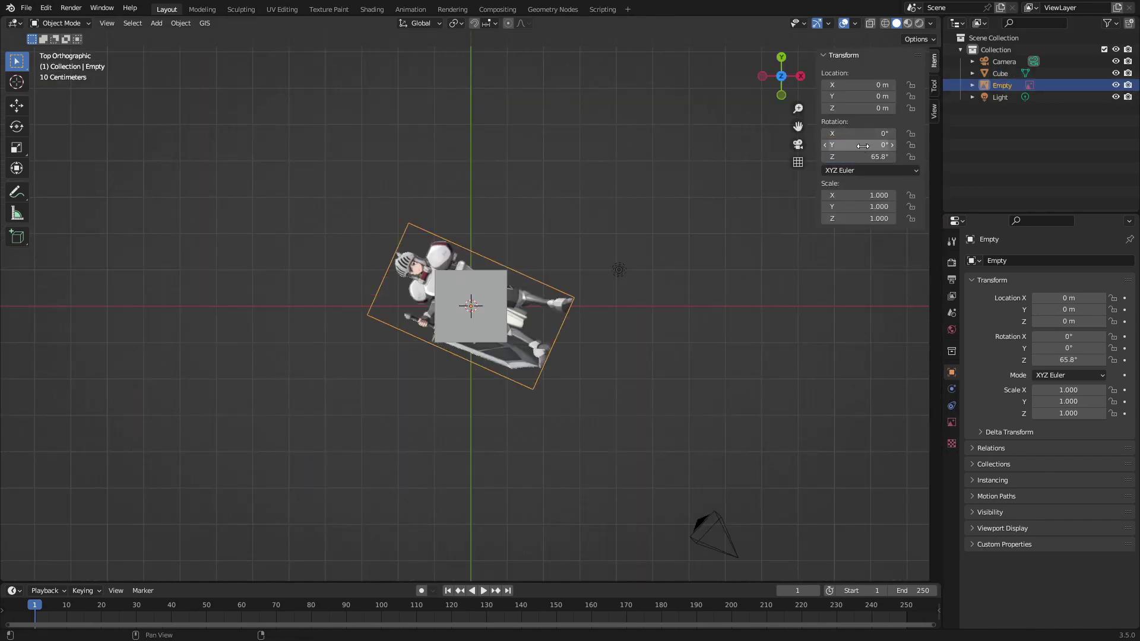
# Delete the default cube covering the reference image.
pyautogui.scroll(5, 446, 319)
pyautogui.rightClick(528, 279)
pyautogui.press('x')
pyautogui.click(529, 279)
pyautogui.scroll(5, 401, 310)
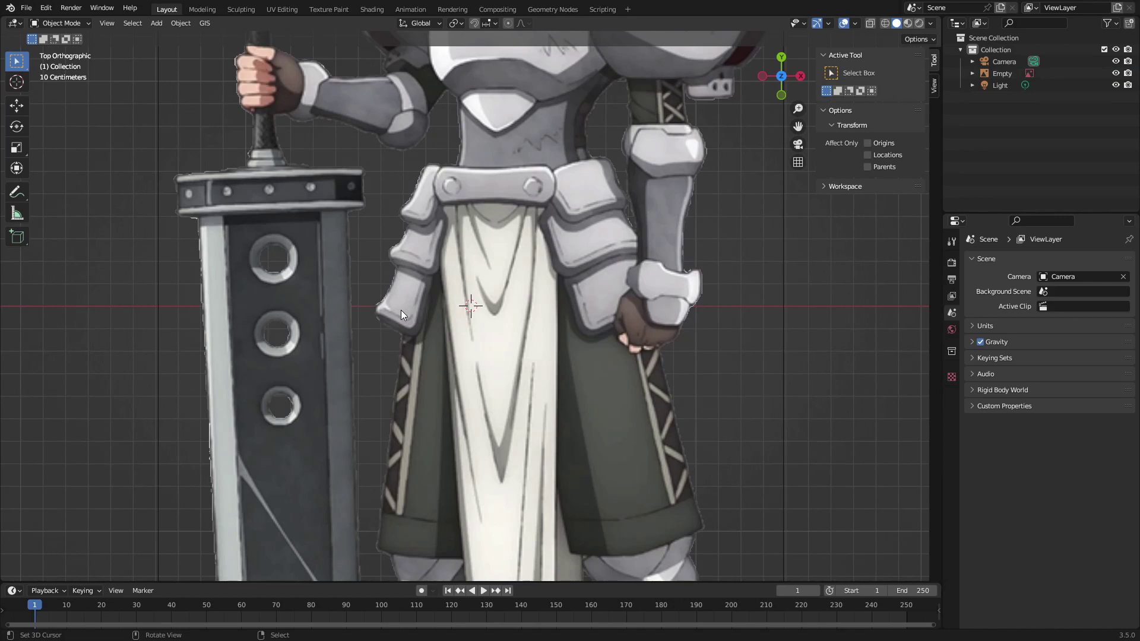
# Add a mesh cylinder to the scene for the sword's handle.
pyautogui.scroll(-3, 400, 310)
pyautogui.scroll(4, 401, 310)
pyautogui.keyDown('shift'); pyautogui.moveTo(368, 301); pyautogui.dragTo(483, 53, button='middle'); pyautogui.keyUp('shift')
pyautogui.hotkey('shift', 'a')
pyautogui.moveTo(416, 311)
pyautogui.click(475, 243)
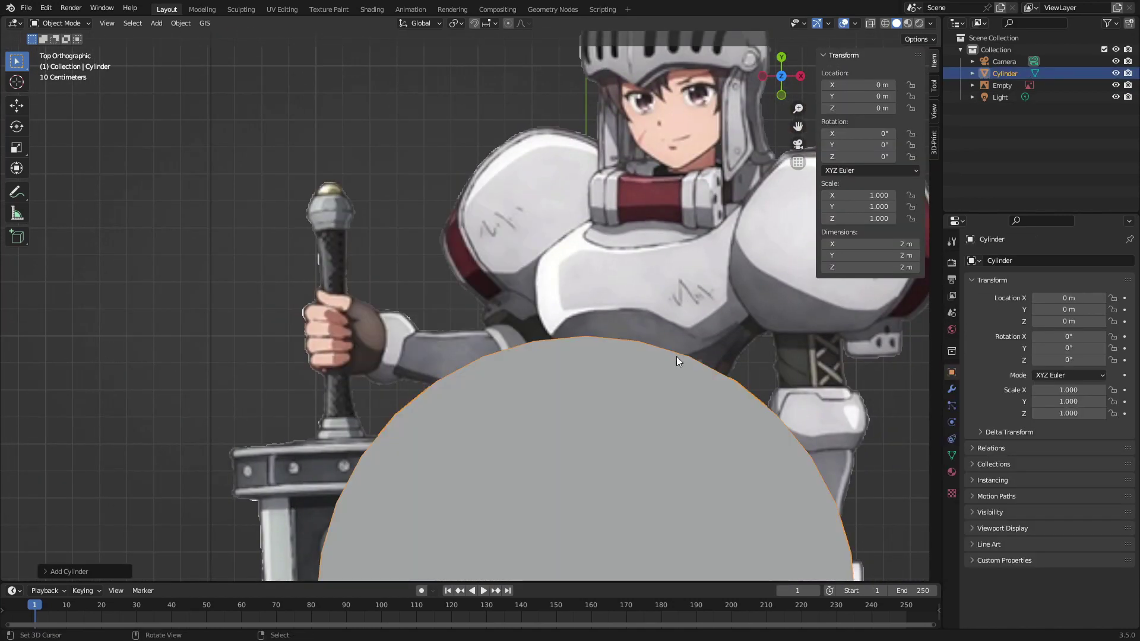
# Rotate the cylinder's mesh 90° about the X axis in Edit Mode.
pyautogui.press('Tab')
pyautogui.press('r')
pyautogui.press('9')
pyautogui.press('0')
pyautogui.press('x')
pyautogui.press('Return')
# Move the cylinder mesh over the sword's grip and scale it down.
pyautogui.scroll(-3, 676, 356)
pyautogui.press('g')
pyautogui.click(653, 252)
pyautogui.press('s')
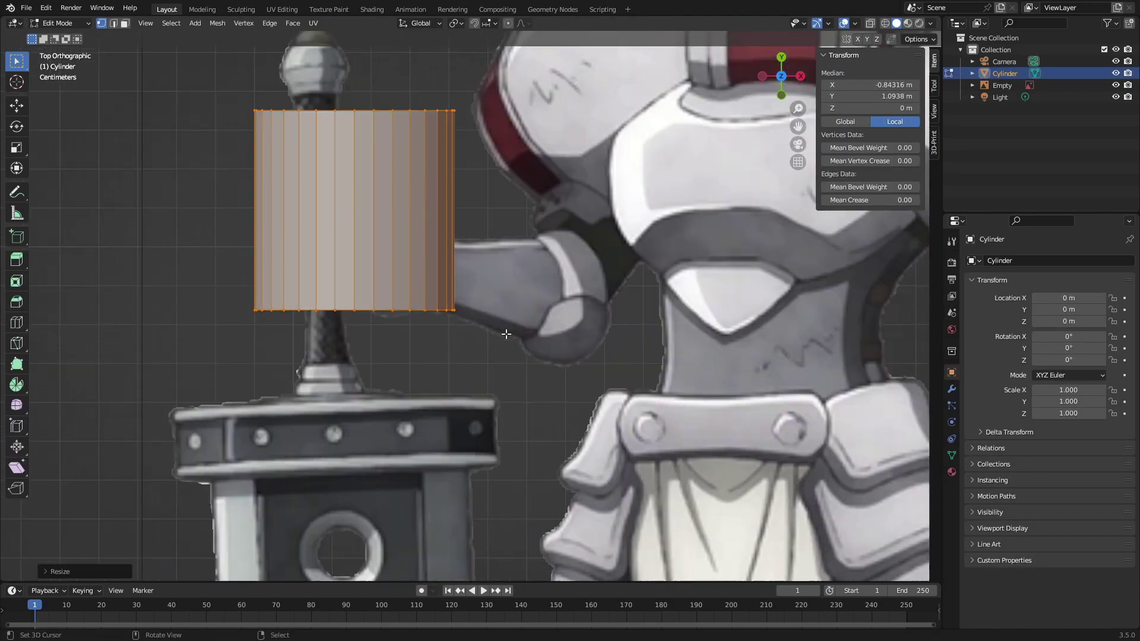
# Rotate the reference image to -1.1° about Z so the sword stands upright.
pyautogui.scroll(3, 464, 296)
pyautogui.moveTo(858, 157); pyautogui.dragTo(870, 157)
pyautogui.click(444, 251)
# Move the whole cylinder mesh onto the grip below the hand and shrink it toward the grip's width.
pyautogui.press('Tab')
pyautogui.press('a')
pyautogui.press('g')
pyautogui.click(409, 328)
pyautogui.press('s')
pyautogui.click(395, 274)
pyautogui.press('g')
pyautogui.click(394, 355)
# Align the cylinder with the grip along X, refine its scale, and place it along Y just above the collar.
pyautogui.press('g')
pyautogui.press('x')
pyautogui.click(459, 331)
pyautogui.press('s')
pyautogui.click(504, 341)
pyautogui.press('g')
pyautogui.press('y')
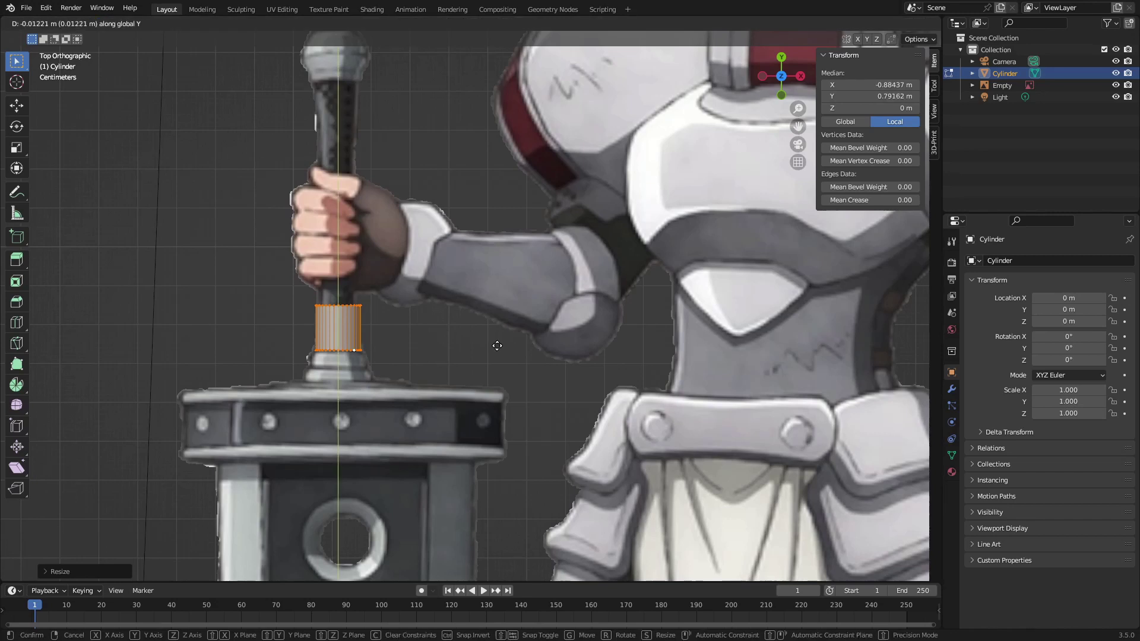
pyautogui.click(498, 348)
# Move the cylinder's upper edge ring about 0.58 m along Y to stretch it up to the pommel.
pyautogui.scroll(5, 158, 89)
pyautogui.keyDown('alt'); pyautogui.click(139, 323); pyautogui.keyUp('alt')
pyautogui.keyDown('alt'); pyautogui.click(141, 311); pyautogui.keyUp('alt')
pyautogui.scroll(-5, 141, 310)
pyautogui.press('g')
pyautogui.press('y')
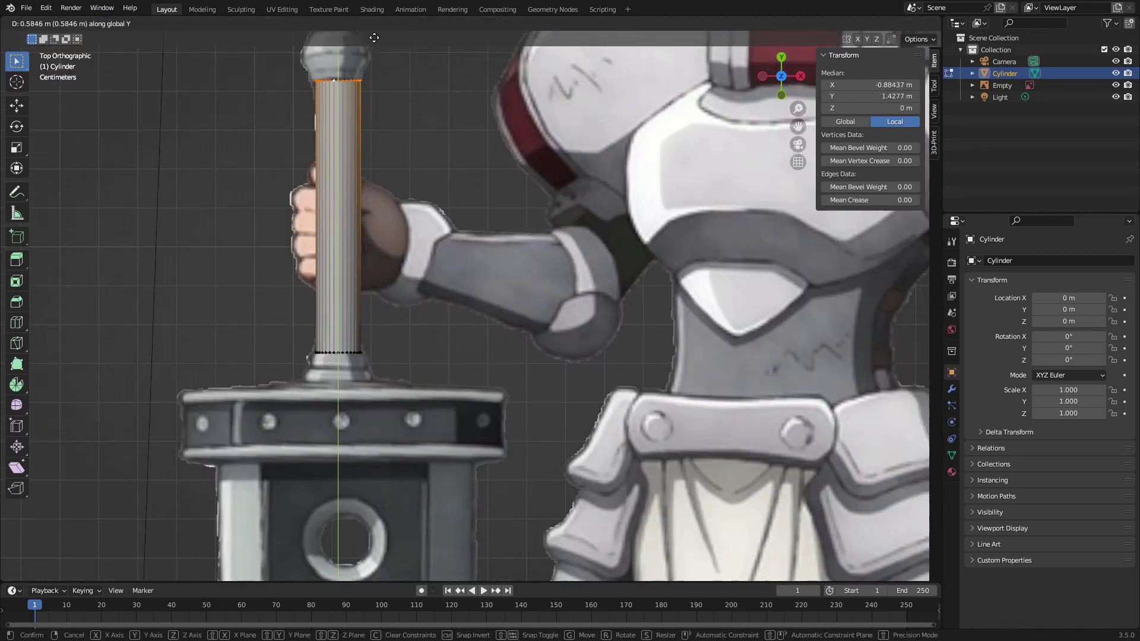
pyautogui.click(396, 38)
# Switch the mesh to face selection and leave Edit Mode with the reference image selected.
pyautogui.scroll(-1, 428, 83)
pyautogui.scroll(3, 468, 145)
pyautogui.scroll(-4, 469, 144)
pyautogui.click(442, 173)
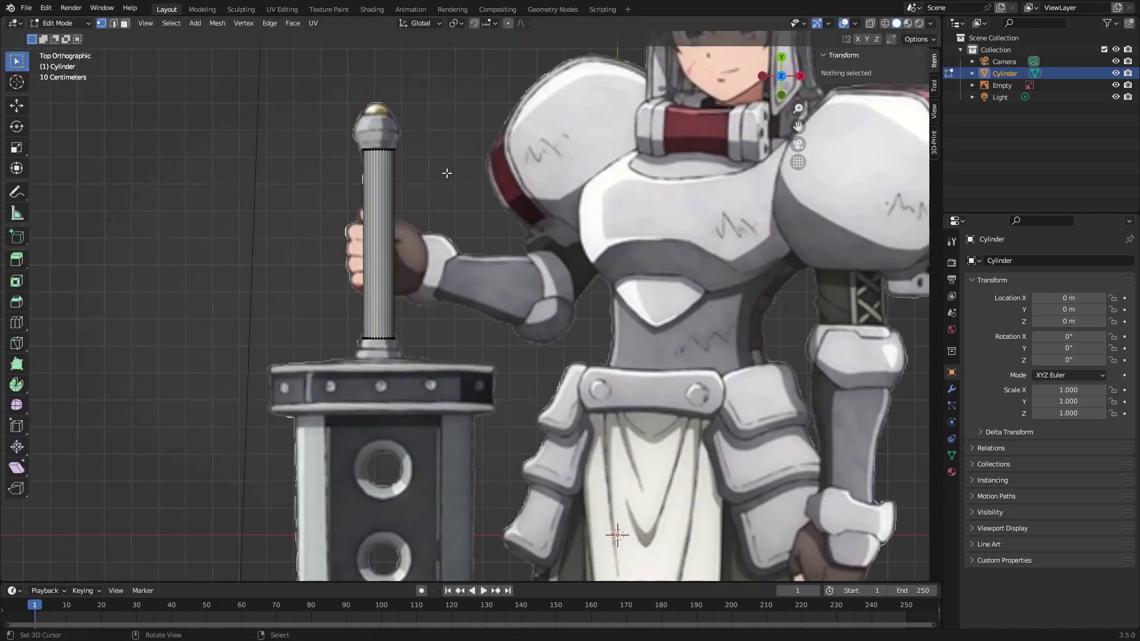
pyautogui.scroll(2, 425, 285)
pyautogui.click(126, 23)
pyautogui.moveTo(404, 398); pyautogui.dragTo(532, 324, button='middle')
pyautogui.rightClick(339, 344)
pyautogui.press('Tab')
pyautogui.press('KP_7')
pyautogui.scroll(4, 567, 457)
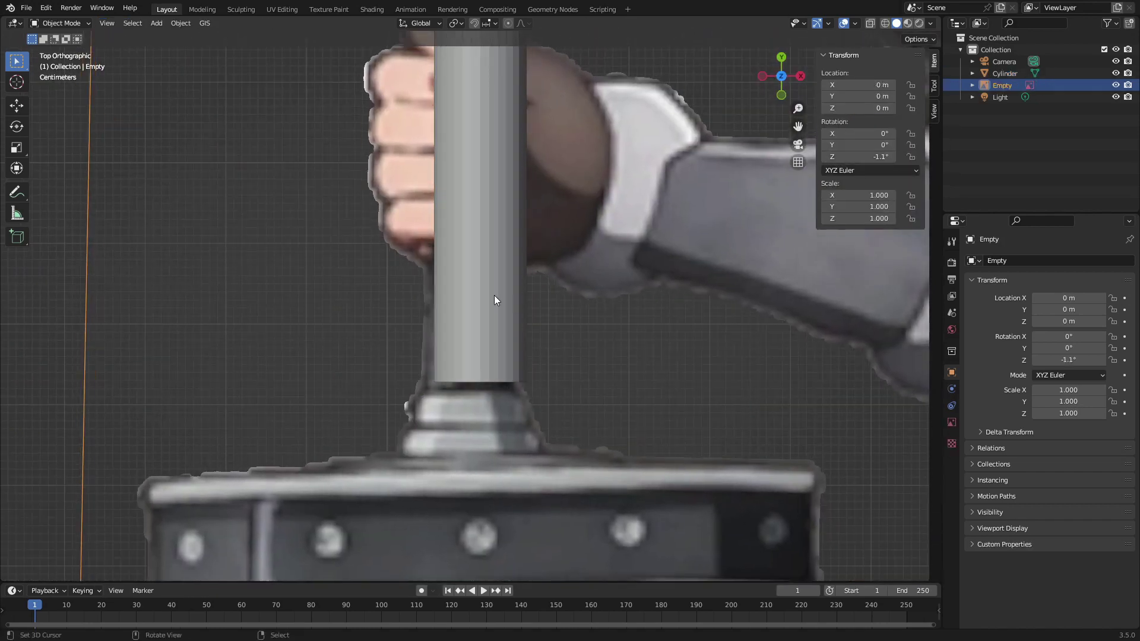
# Return to editing the cylinder and shift its whole mesh slightly to line up with the sword's collar.
pyautogui.press('Tab')
pyautogui.press('Tab')
pyautogui.press('Tab')
pyautogui.press('g')
pyautogui.rightClick(452, 316)
pyautogui.press('a')
pyautogui.press('a')
pyautogui.press('g')
pyautogui.click(535, 315)
# Select the cylinder's upper end face and move it along Y to the pommel's lower edge.
pyautogui.scroll(-4, 535, 297)
pyautogui.keyDown('shift'); pyautogui.moveTo(534, 260); pyautogui.dragTo(538, 410, button='middle'); pyautogui.keyUp('shift')
pyautogui.scroll(3, 528, 369)
pyautogui.rightClick(499, 226)
pyautogui.press('KP_7')
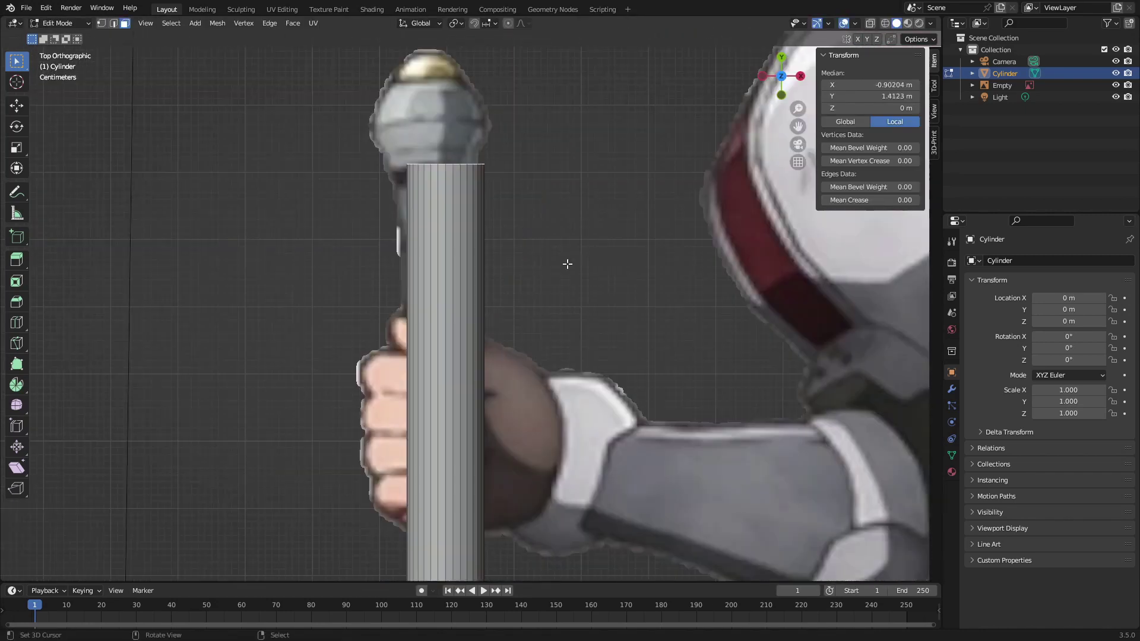
pyautogui.scroll(-2, 568, 262)
pyautogui.press('g')
pyautogui.press('y')
pyautogui.click(569, 252)
# Scale the whole cylinder thinner with the Y axis locked, to about 0.104 m in diameter.
pyautogui.scroll(-9, 546, 231)
pyautogui.scroll(6, 522, 215)
pyautogui.press('s')
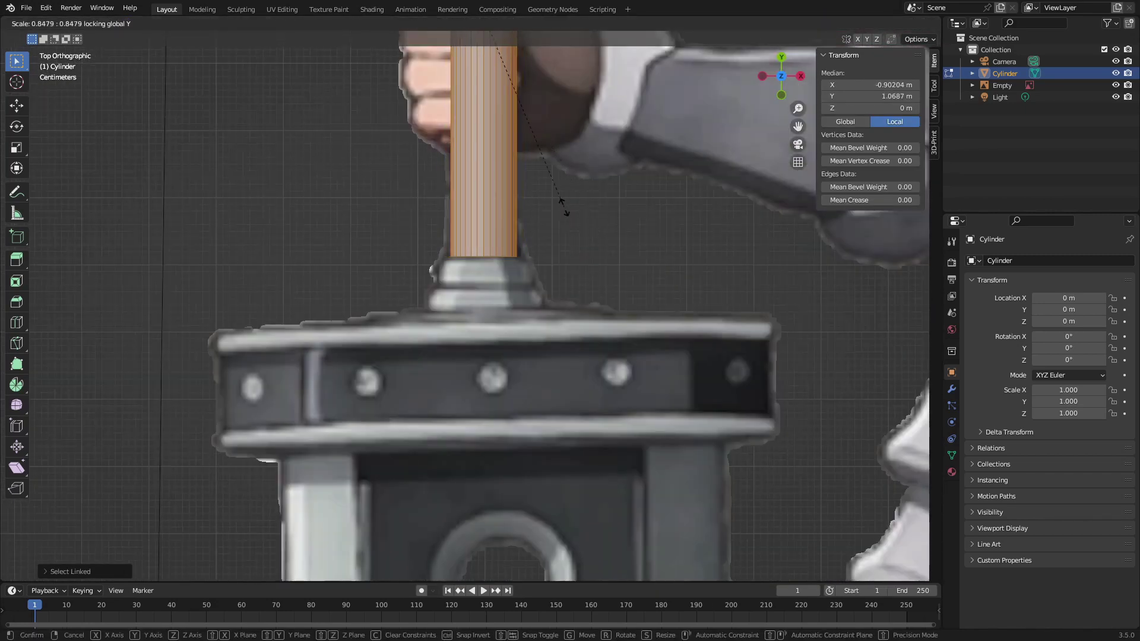
pyautogui.scroll(-3, 562, 208)
pyautogui.click(529, 229)
pyautogui.scroll(8, 529, 230)
pyautogui.scroll(-2, 534, 237)
pyautogui.press('s')
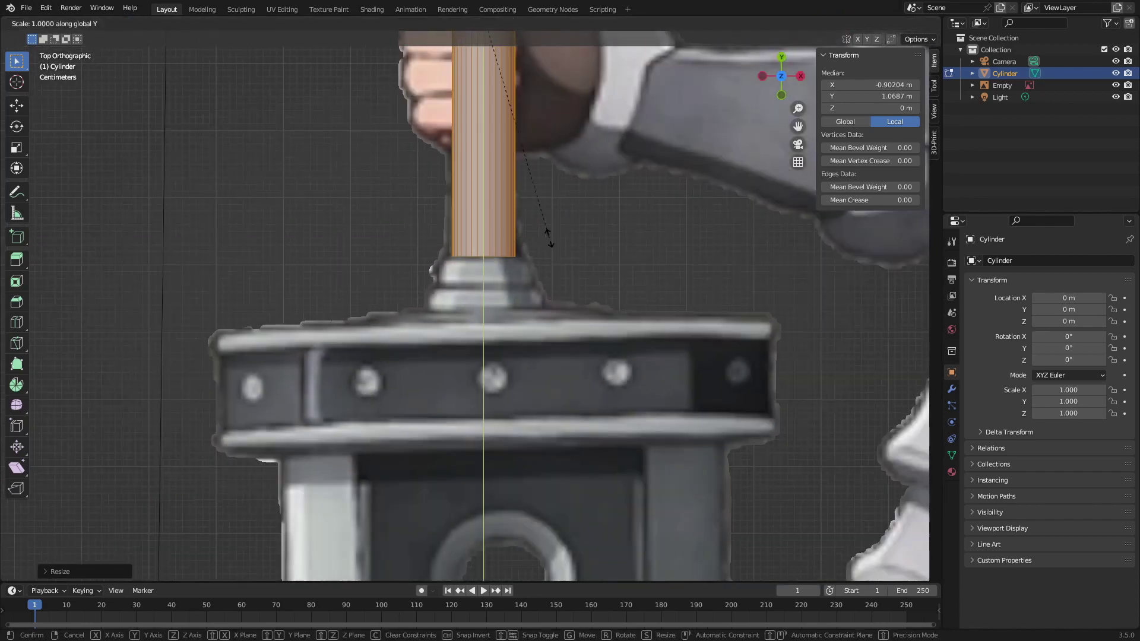
pyautogui.click(505, 293)
# Select the cylinder's lower end face and extrude it about 0.044 m over the upper collar band.
pyautogui.moveTo(506, 294); pyautogui.dragTo(510, 237, button='middle')
pyautogui.rightClick(499, 270)
pyautogui.press('KP_7')
pyautogui.scroll(3, 564, 279)
pyautogui.press('e')
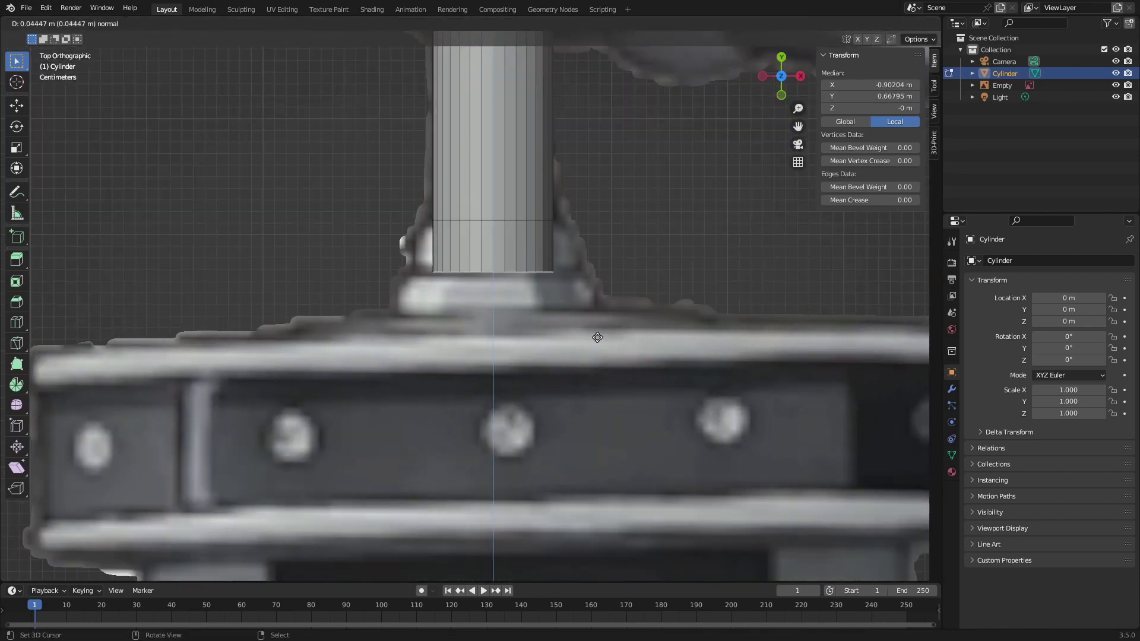
pyautogui.click(598, 336)
# Extrude the lower end face about 0.038 m for the next collar band, plus a thin slice down to the crossguard.
pyautogui.press('e')
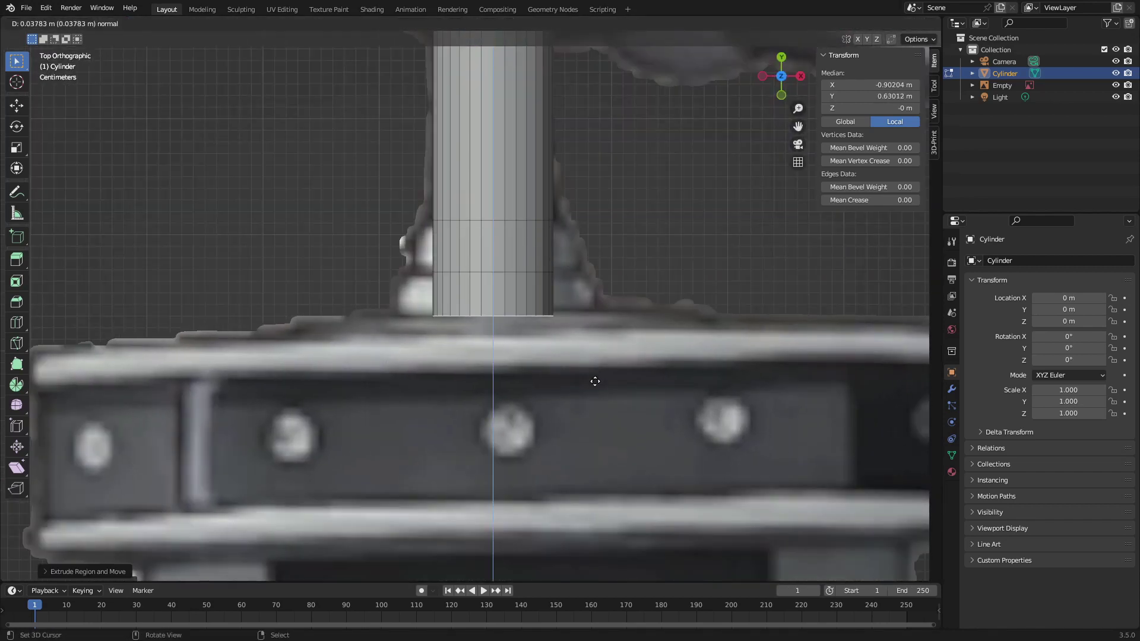
pyautogui.click(595, 381)
pyautogui.scroll(-8, 617, 363)
pyautogui.scroll(10, 626, 360)
pyautogui.press('e')
pyautogui.click(612, 390)
pyautogui.scroll(-13, 570, 280)
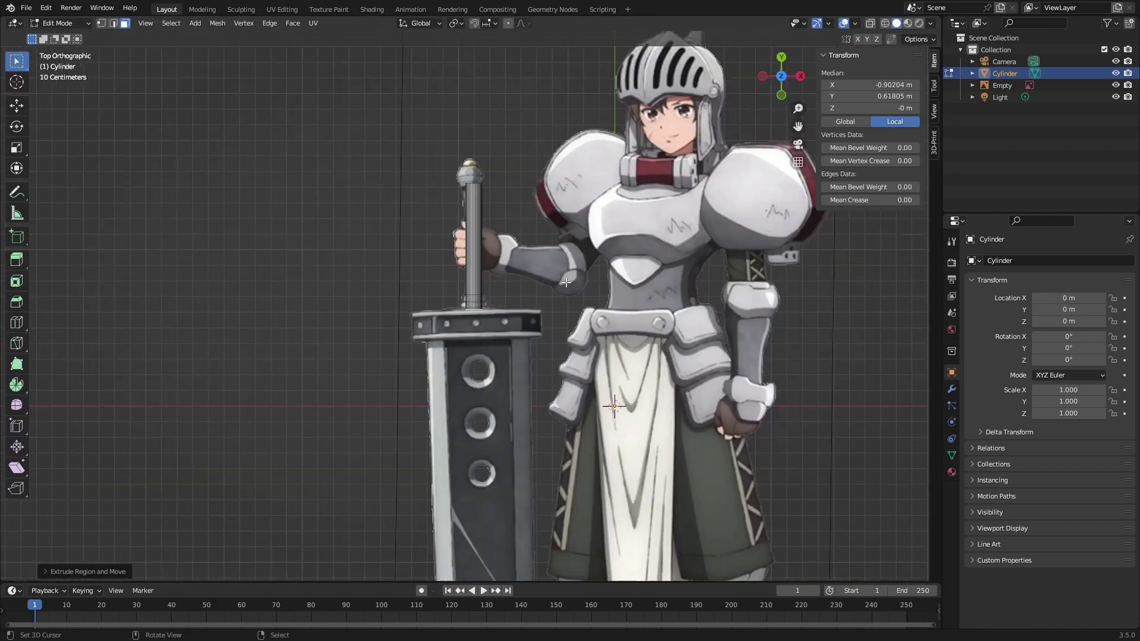
# Select the handle's upper end face and extrude a short section into the lower part of the pommel.
pyautogui.scroll(3, 566, 283)
pyautogui.press('Tab')
pyautogui.scroll(-2, 548, 290)
pyautogui.scroll(5, 618, 359)
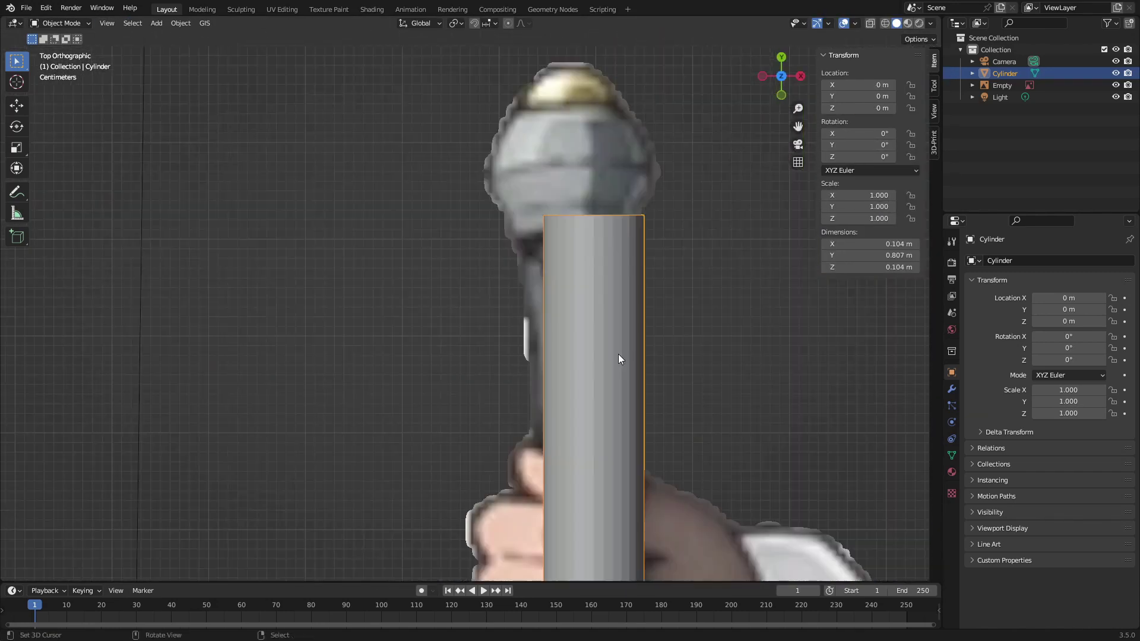
pyautogui.press('Tab')
pyautogui.moveTo(775, 255); pyautogui.dragTo(799, 285, button='middle')
pyautogui.press('KP_7')
pyautogui.press('e')
pyautogui.click(708, 268)
# Extrude the upper end face again to the top of the pommel, ending at Y about 1.57 m.
pyautogui.press('e')
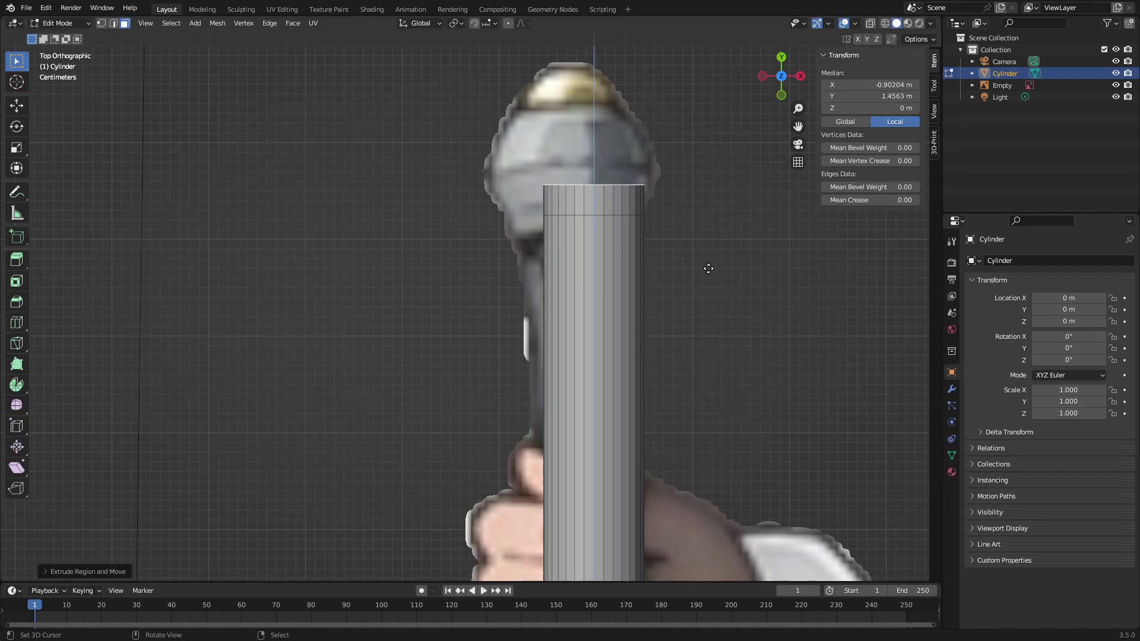
pyautogui.click(707, 164)
pyautogui.scroll(-3, 570, 392)
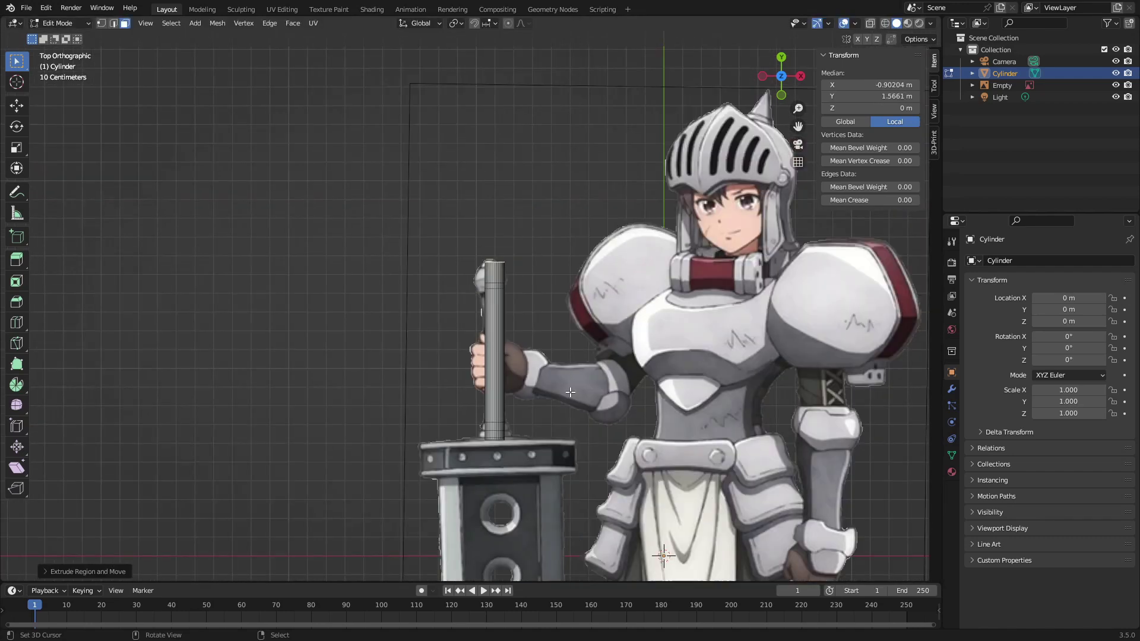
pyautogui.scroll(5, 505, 416)
pyautogui.scroll(-4, 512, 328)
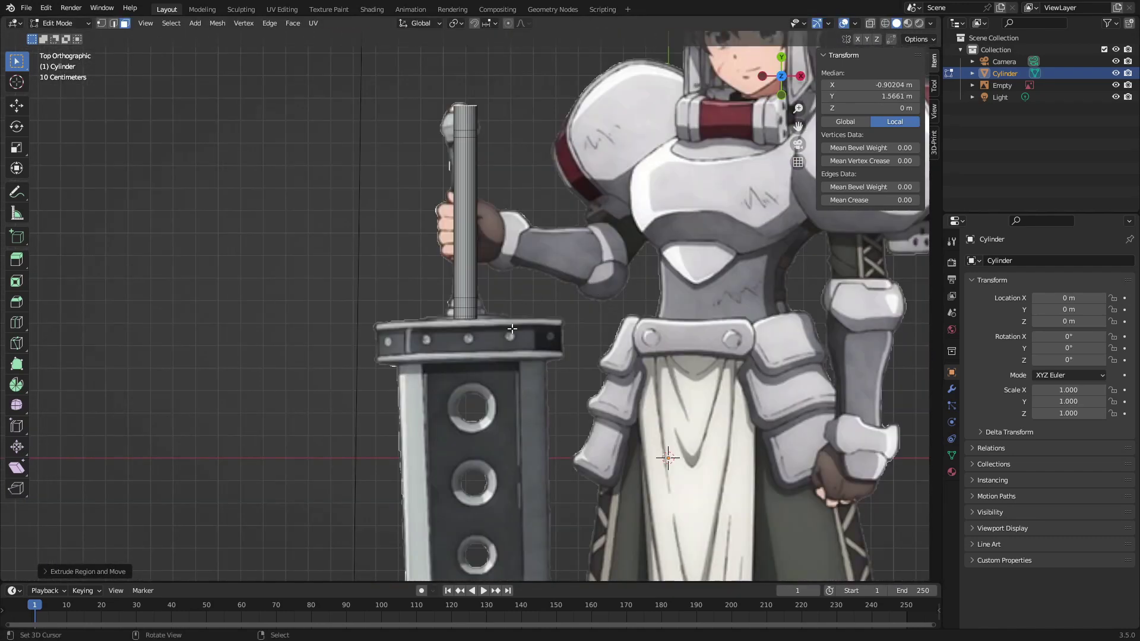
# Add a cube inside the handle's mesh and move it over the sword's crossguard.
pyautogui.scroll(6, 512, 328)
pyautogui.hotkey('shift', 'a')
pyautogui.click(463, 374)
pyautogui.scroll(-12, 701, 401)
pyautogui.press('g')
pyautogui.click(639, 389)
# Scale the cube down in side view and adjust its position along Y and Z beside the handle.
pyautogui.scroll(7, 653, 391)
pyautogui.press('KP_3')
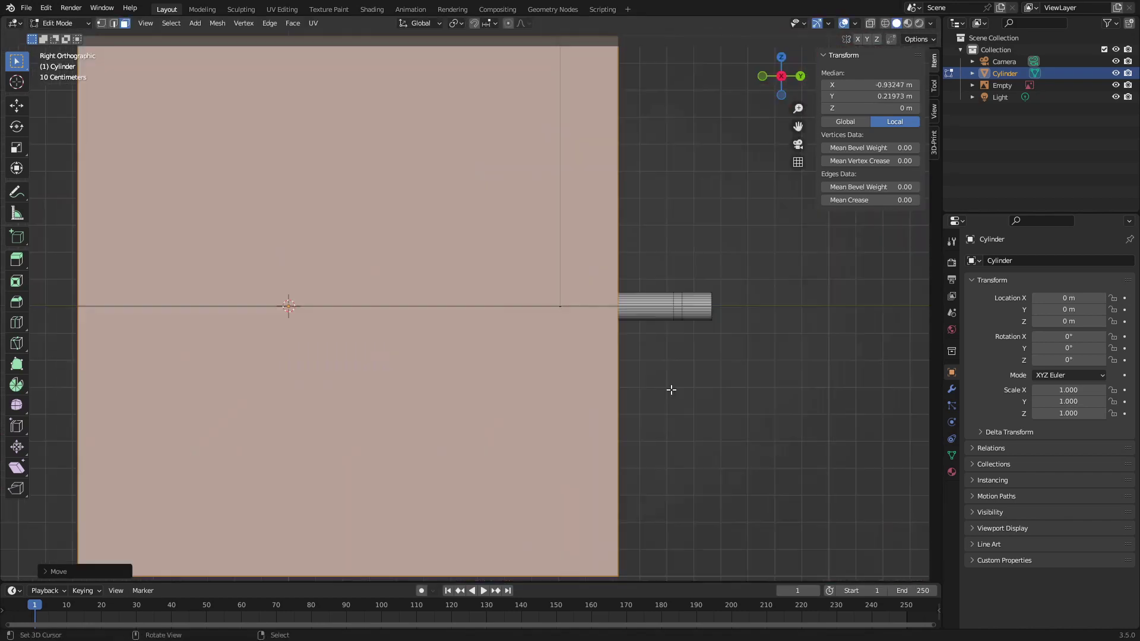
pyautogui.press('s')
pyautogui.click(456, 352)
pyautogui.press('g')
pyautogui.press('y')
pyautogui.click(469, 354)
pyautogui.press('g')
pyautogui.press('z')
pyautogui.click(499, 388)
# Turn on snapping to mesh geometry and snap the cube along Y against the handle's lower end.
pyautogui.moveTo(499, 388); pyautogui.dragTo(493, 365, button='middle')
pyautogui.click(491, 24)
pyautogui.click(486, 92)
pyautogui.click(473, 24)
pyautogui.scroll(3, 499, 368)
pyautogui.scroll(1, 529, 305)
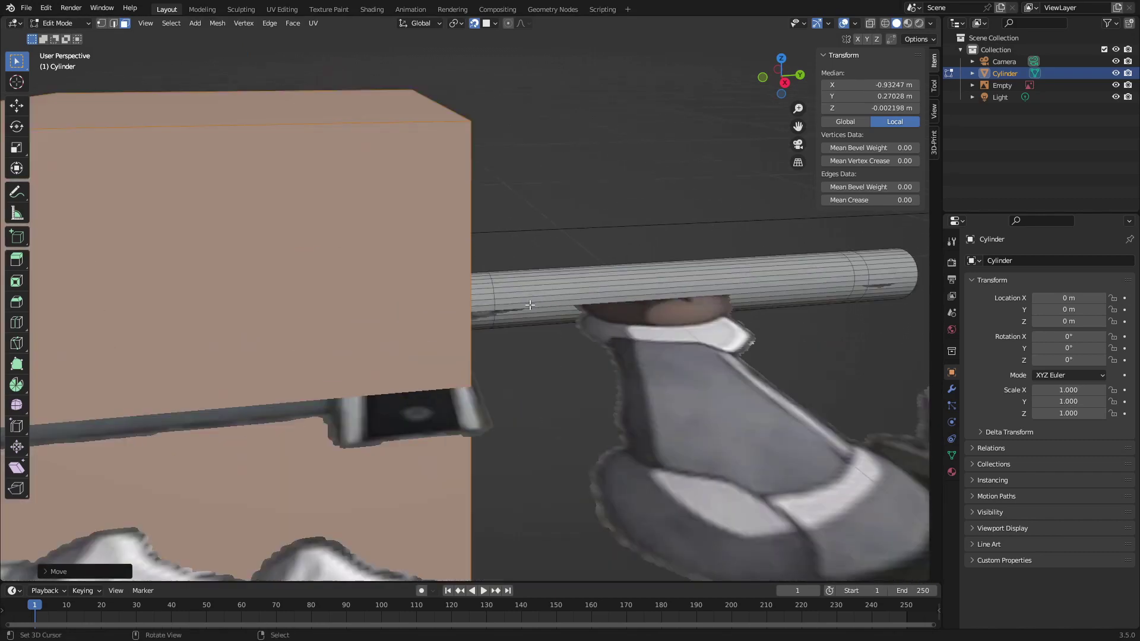
pyautogui.press('g')
pyautogui.press('y')
pyautogui.click(438, 297)
# Center the cube on the handle and move its lower face up along Y to the crossguard's lower edge.
pyautogui.press('KP_7')
pyautogui.scroll(-2, 553, 415)
pyautogui.keyDown('shift'); pyautogui.moveTo(659, 475); pyautogui.dragTo(613, 331, button='middle'); pyautogui.keyUp('shift')
pyautogui.press('g')
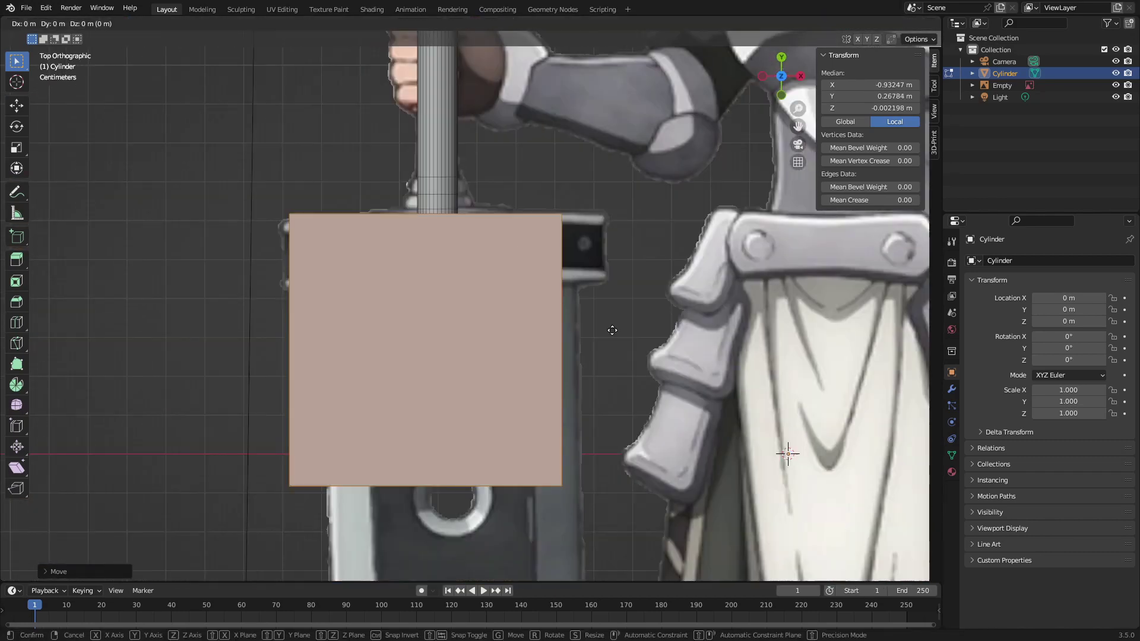
pyautogui.press('y')
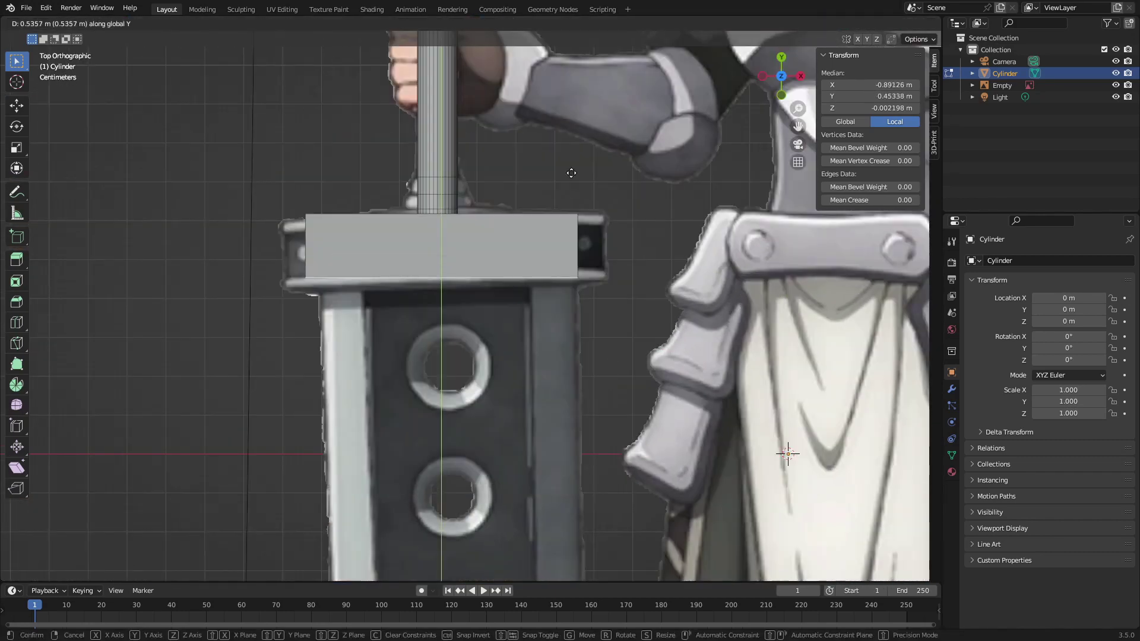
pyautogui.click(571, 179)
# Select the crossguard block's two opposite side faces and scale them inward along X.
pyautogui.moveTo(571, 179); pyautogui.dragTo(552, 142, button='middle')
pyautogui.rightClick(588, 238)
pyautogui.moveTo(588, 237); pyautogui.dragTo(333, 380, button='middle')
pyautogui.keyDown('shift'); pyautogui.rightClick(327, 385); pyautogui.keyUp('shift')
pyautogui.press('KP_7')
pyautogui.press('s')
pyautogui.press('x')
pyautogui.click(568, 391)
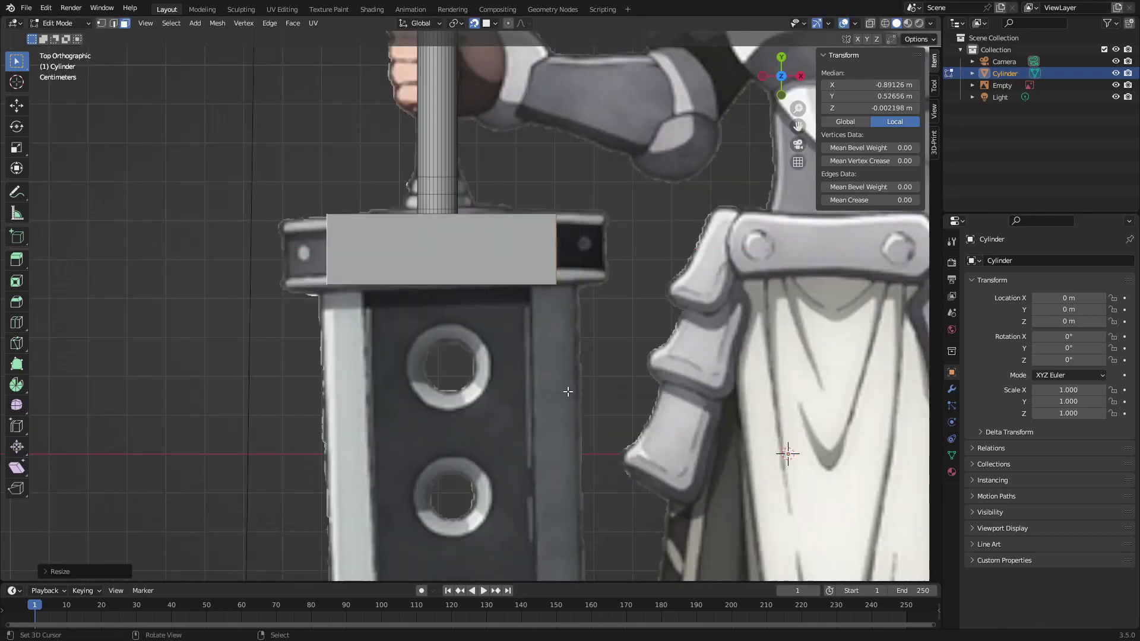
# Select the crossguard block's two opposite faces facing along Z and scale them inward along Z in side view.
pyautogui.moveTo(568, 392); pyautogui.dragTo(498, 304, button='middle')
pyautogui.rightClick(508, 141)
pyautogui.moveTo(507, 141); pyautogui.dragTo(469, 65, button='middle')
pyautogui.keyDown('shift'); pyautogui.rightClick(526, 380); pyautogui.keyUp('shift')
pyautogui.press('KP_7')
pyautogui.press('KP_3')
pyautogui.press('s')
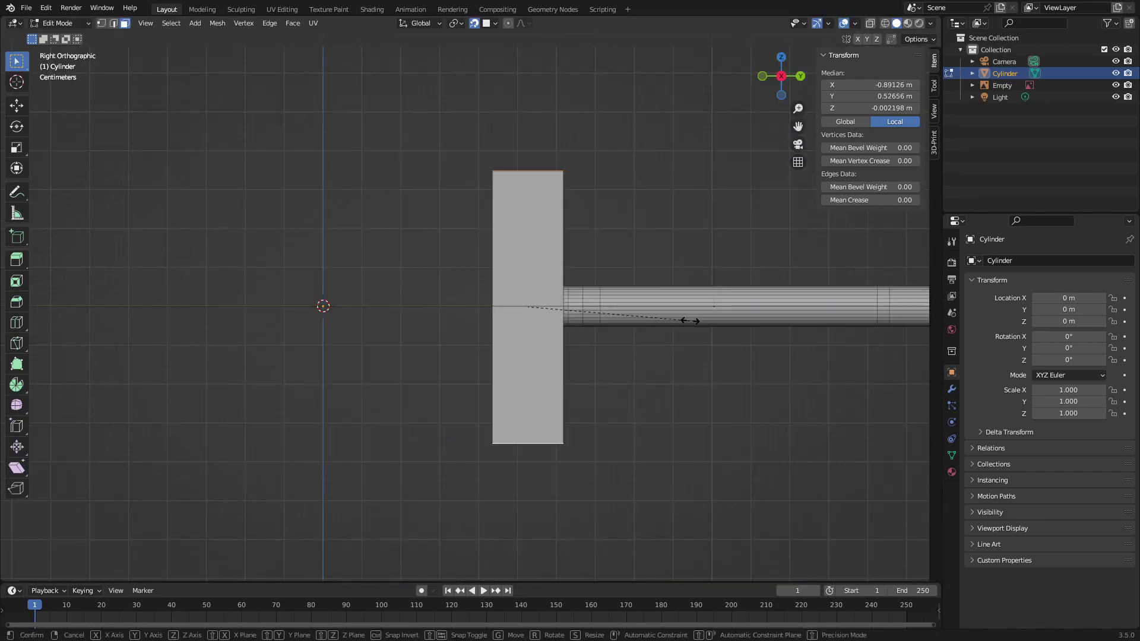
pyautogui.press('z')
pyautogui.click(571, 351)
# Center the crossguard and the handle at Z 0 by moving each linked part.
pyautogui.press('l')
pyautogui.press('g')
pyautogui.press('z')
pyautogui.click(562, 407)
pyautogui.press('BackSpace')
pyautogui.hotkey('alt', 'a')
pyautogui.press('l')
pyautogui.press('BackSpace')
pyautogui.hotkey('alt', 'a')
# Add a loop cut to the crossguard and scale the selection to 0 along Z.
pyautogui.moveTo(879, 344); pyautogui.dragTo(409, 399, button='middle')
pyautogui.rightClick(594, 320)
pyautogui.hotkey('ctrl', 'r')
pyautogui.click(539, 333)
pyautogui.rightClick(570, 338)
pyautogui.press('KP_7')
pyautogui.press('s')
pyautogui.press('z')
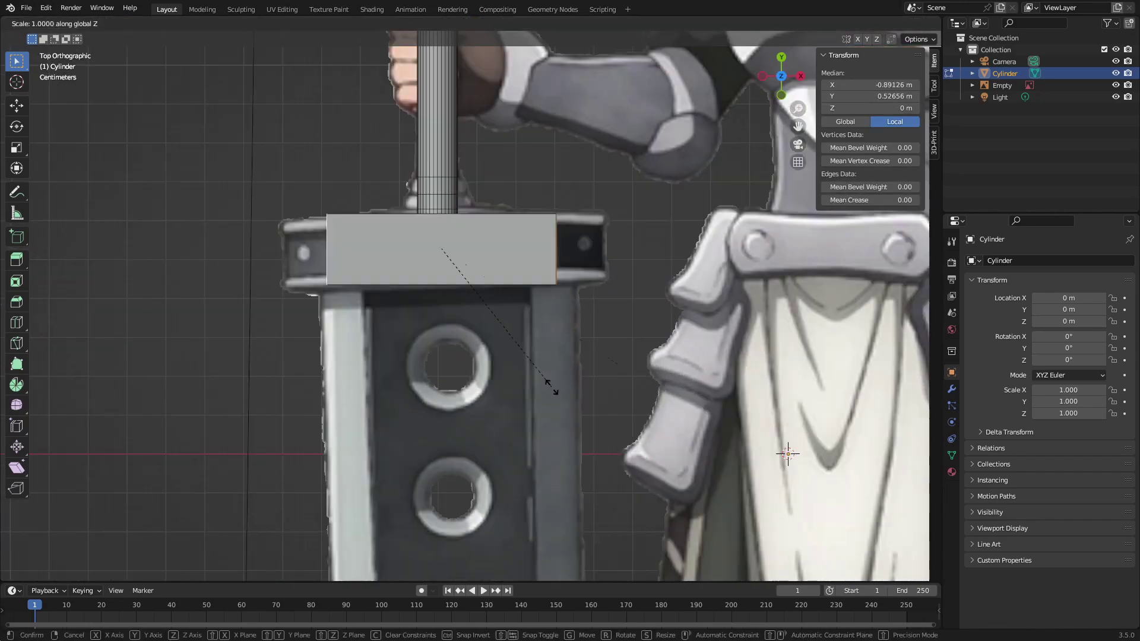
pyautogui.press('0')
pyautogui.press('Return')
# Leave Edit Mode and hide the handle and crossguard object to expose the reference sword.
pyautogui.moveTo(646, 394); pyautogui.dragTo(473, 403, button='middle')
pyautogui.scroll(-6, 473, 402)
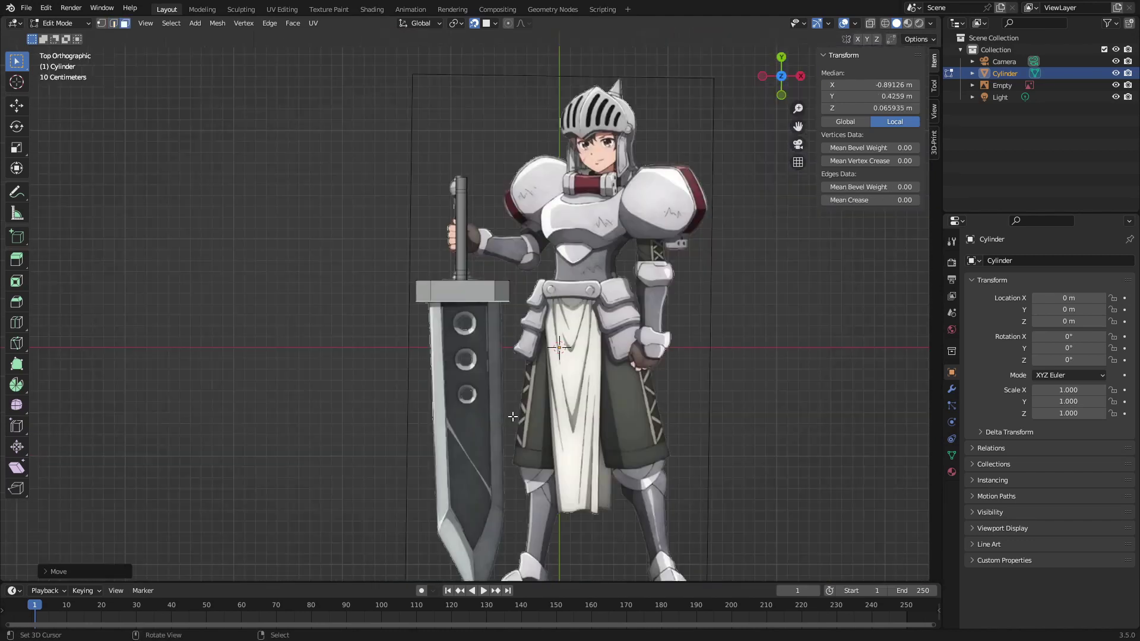
pyautogui.scroll(3, 530, 397)
pyautogui.press('Tab')
pyautogui.press('h')
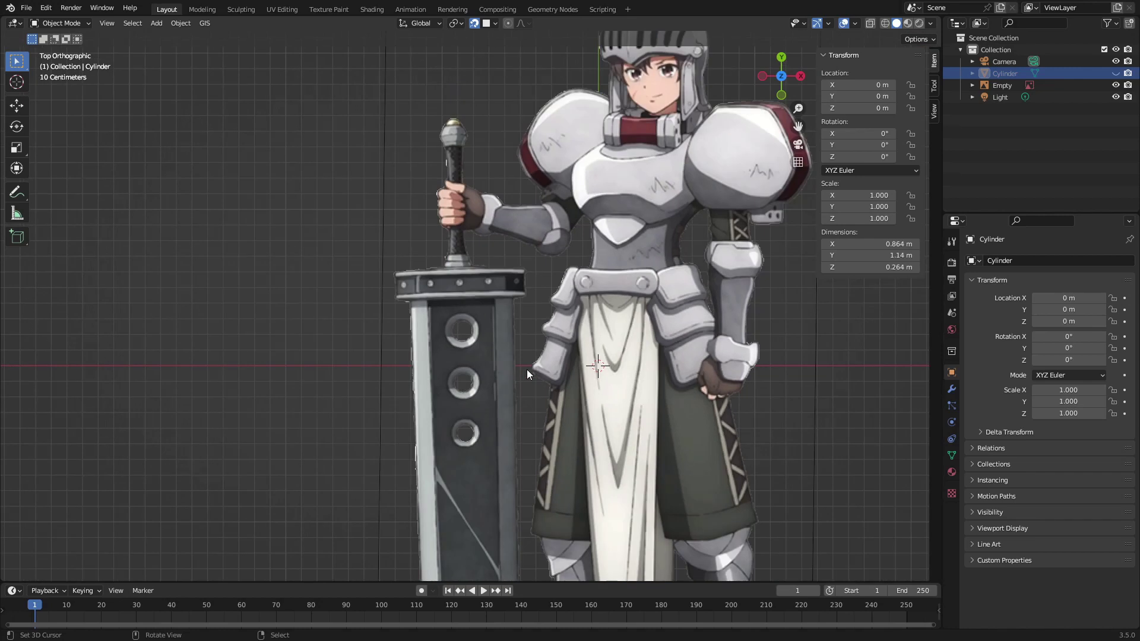
pyautogui.keyDown('shift'); pyautogui.moveTo(525, 370); pyautogui.dragTo(470, 227, button='middle'); pyautogui.keyUp('shift')
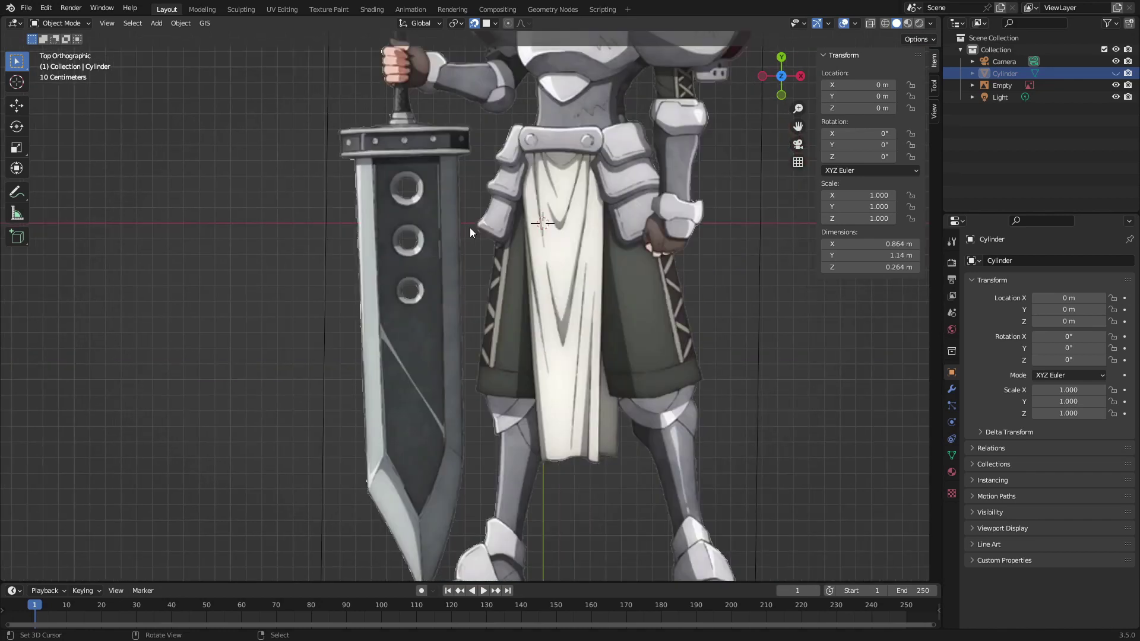
# Add a plane and move its mesh over the upper part of the reference blade in Edit Mode.
pyautogui.scroll(-3, 463, 230)
pyautogui.scroll(3, 516, 463)
pyautogui.scroll(-2, 519, 427)
pyautogui.hotkey('shift', 'a')
pyautogui.moveTo(521, 389)
pyautogui.click(574, 386)
pyautogui.press('Tab')
pyautogui.press('g')
pyautogui.click(501, 421)
# Scale and position the plane to match the blade's width directly below the crossguard.
pyautogui.press('s')
pyautogui.click(585, 316)
pyautogui.press('g')
pyautogui.press('s')
pyautogui.press('x')
pyautogui.press('Tab')
# Rotate the reference image to about -2.5° around Z and align the plane with the straightened blade along X.
pyautogui.click(970, 89)
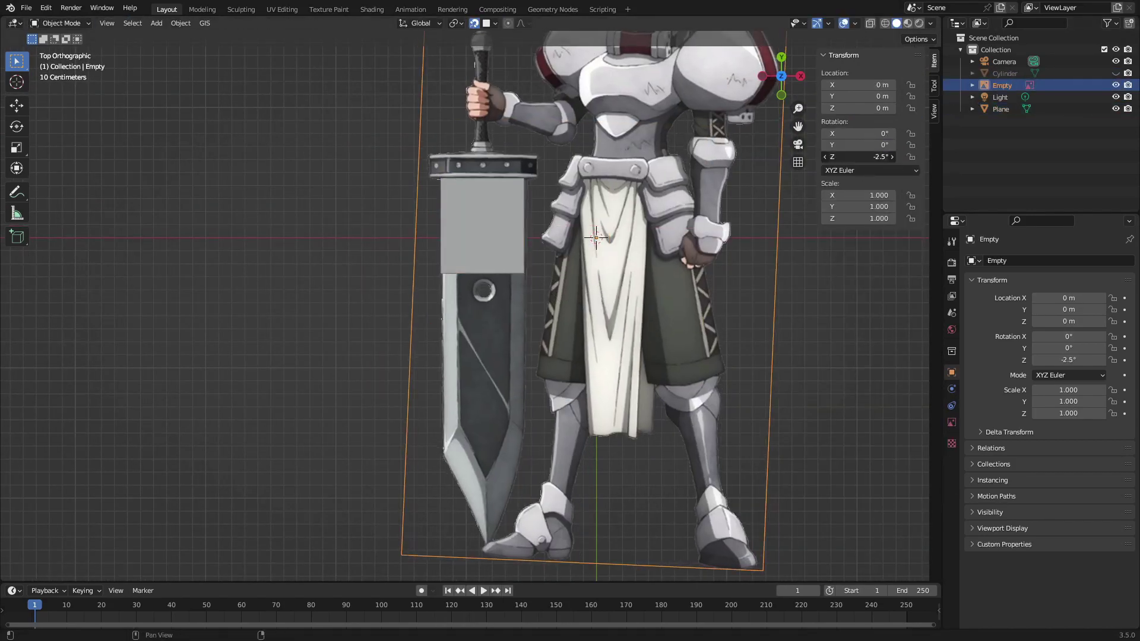
pyautogui.click(475, 257)
pyautogui.press('KP_Decimal')
pyautogui.press('g')
pyautogui.rightClick(536, 456)
pyautogui.press('Tab')
pyautogui.press('g')
pyautogui.press('x')
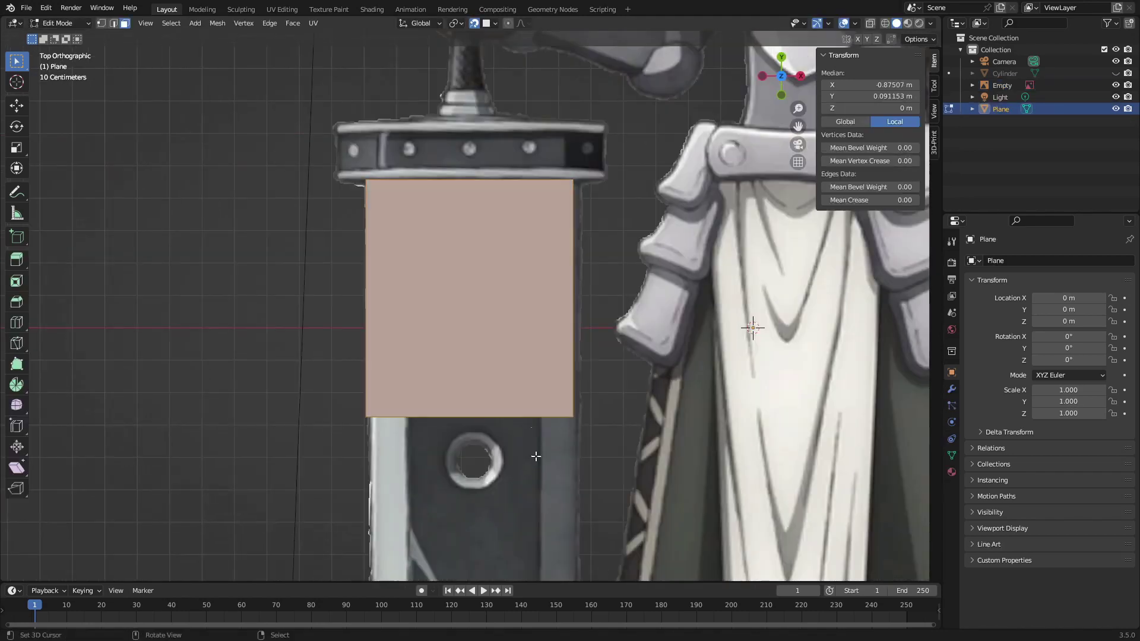
pyautogui.click(538, 456)
# Move the plane's lower edge down along Y toward the start of the blade's tip.
pyautogui.scroll(-6, 536, 455)
pyautogui.click(114, 24)
pyautogui.click(471, 344)
pyautogui.click(16, 106)
pyautogui.moveTo(471, 304); pyautogui.dragTo(471, 458)
# Raise the plane's lower-right corner along Y and align its left-side vertices with the blade outline along X.
pyautogui.scroll(3, 512, 496)
pyautogui.keyDown('shift'); pyautogui.moveTo(513, 495); pyautogui.dragTo(491, 351, button='middle'); pyautogui.keyUp('shift')
pyautogui.press('1')
pyautogui.rightClick(488, 351)
pyautogui.moveTo(479, 313); pyautogui.dragTo(479, 278)
pyautogui.rightClick(360, 351)
pyautogui.scroll(-4, 377, 334)
pyautogui.keyDown('shift'); pyautogui.rightClick(418, 135); pyautogui.keyUp('shift')
pyautogui.moveTo(468, 232); pyautogui.dragTo(466, 232)
# Fit the plane's right-side vertices to the blade outline and fine-tune the lower-right corner along X and Y.
pyautogui.scroll(4, 466, 231)
pyautogui.keyDown('shift'); pyautogui.rightClick(469, 108); pyautogui.keyUp('shift')
pyautogui.moveTo(515, 290); pyautogui.dragTo(517, 290)
pyautogui.rightClick(470, 474)
pyautogui.moveTo(469, 426); pyautogui.dragTo(469, 422)
pyautogui.moveTo(517, 469)
pyautogui.mouseDown()
pyautogui.moveTo(422, 469)
pyautogui.moveTo(515, 469)
pyautogui.mouseUp()
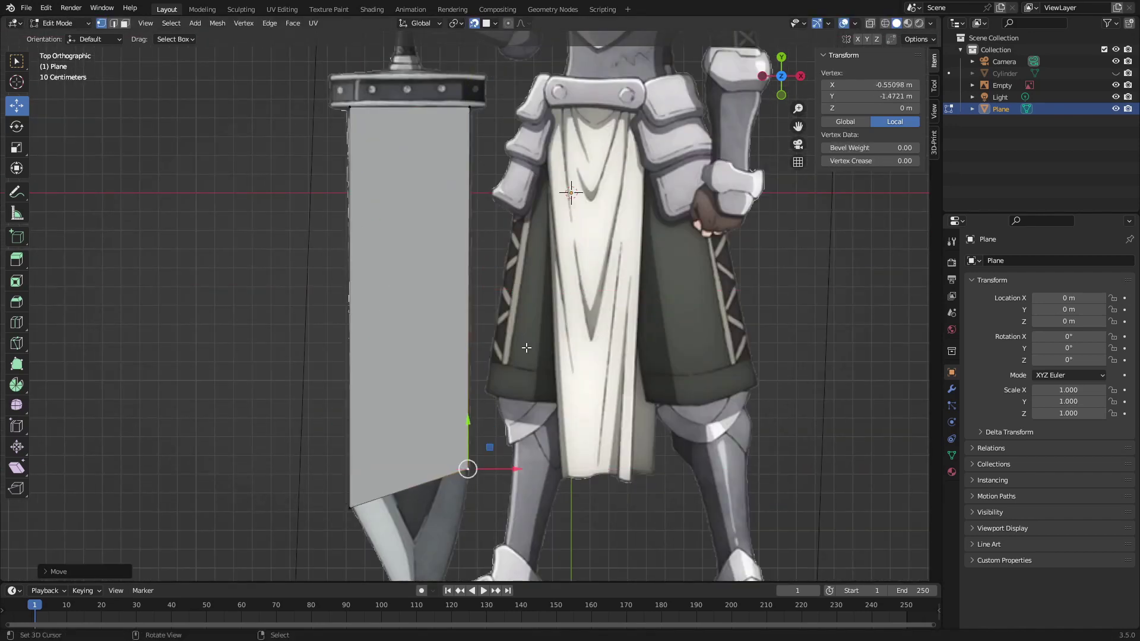
# Extrude a lower corner vertex of the plane down to the point of the reference blade.
pyautogui.keyDown('shift'); pyautogui.moveTo(481, 541); pyautogui.dragTo(476, 295, button='middle'); pyautogui.keyUp('shift')
pyautogui.scroll(4, 476, 294)
pyautogui.keyDown('shift'); pyautogui.rightClick(214, 221); pyautogui.keyUp('shift')
pyautogui.scroll(-7, 467, 182)
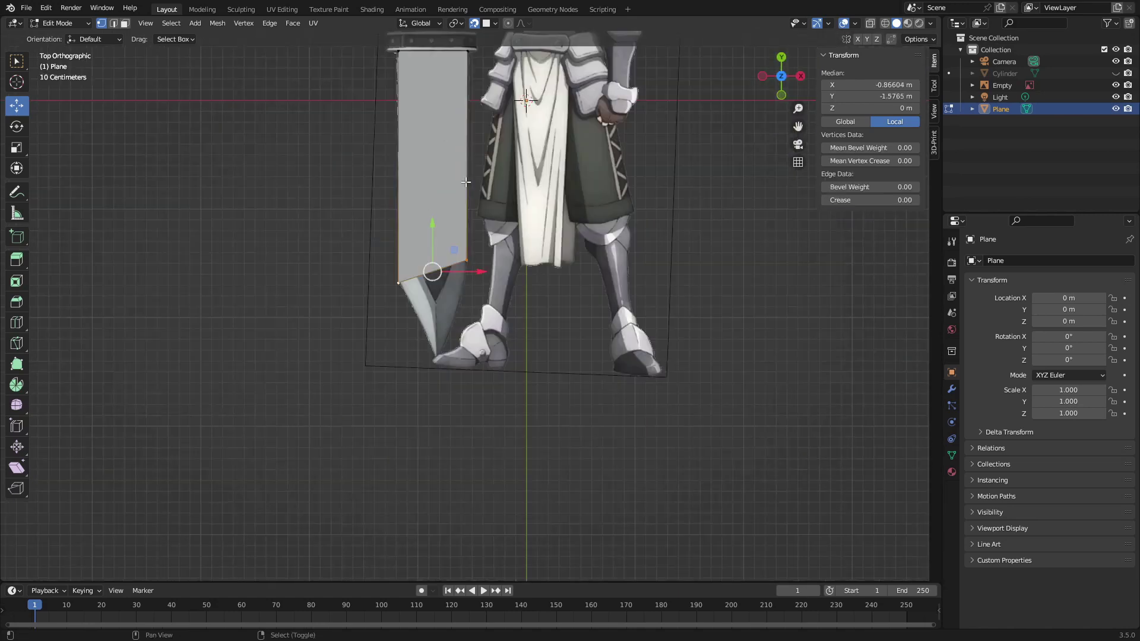
pyautogui.keyDown('shift'); pyautogui.moveTo(467, 182); pyautogui.dragTo(455, 311, button='middle'); pyautogui.keyUp('shift')
pyautogui.scroll(4, 455, 311)
pyautogui.keyDown('shift'); pyautogui.moveTo(452, 484); pyautogui.dragTo(451, 287, button='middle'); pyautogui.keyUp('shift')
pyautogui.scroll(-1, 452, 287)
pyautogui.rightClick(452, 287)
pyautogui.press('e')
pyautogui.click(399, 457)
# Fill a triangular face between the tip vertex and the two lower corners of the blade.
pyautogui.keyDown('shift'); pyautogui.rightClick(328, 328); pyautogui.keyUp('shift')
pyautogui.keyDown('shift'); pyautogui.rightClick(447, 290); pyautogui.keyUp('shift')
pyautogui.press('f')
pyautogui.scroll(-4, 468, 294)
pyautogui.hotkey('alt', 'a')
pyautogui.scroll(-2, 468, 295)
pyautogui.scroll(4, 444, 291)
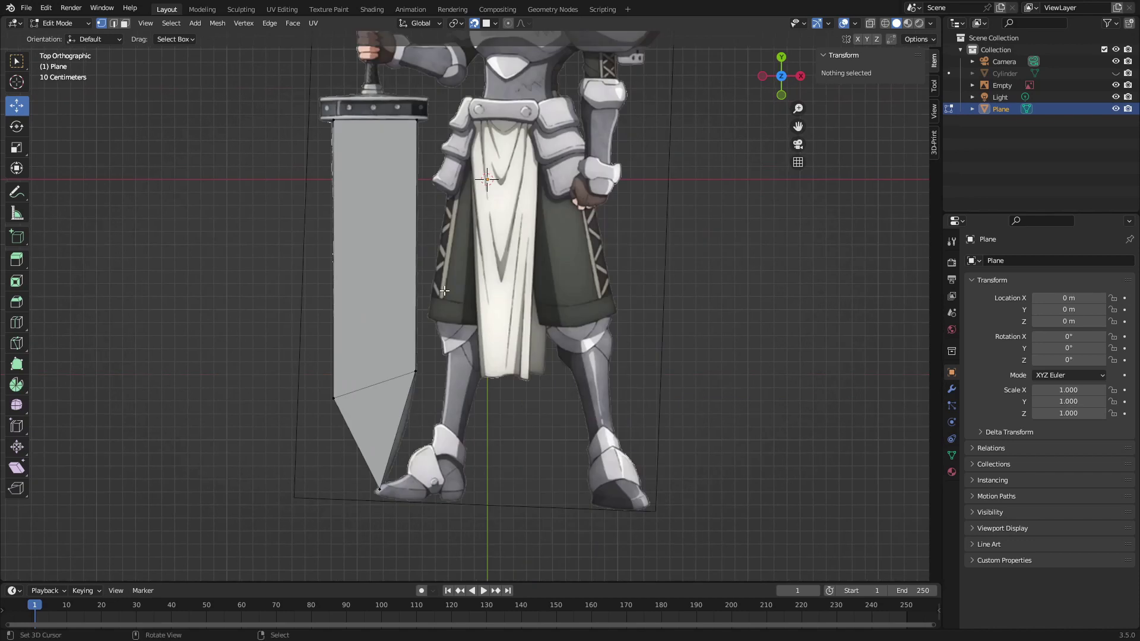
# Switch the viewport to wireframe shading and return to vertex selection on the blade mesh.
pyautogui.press('3')
pyautogui.rightClick(380, 297)
pyautogui.hotkey('alt', 'a')
pyautogui.press('z')
pyautogui.click(313, 248)
pyautogui.scroll(5, 318, 314)
pyautogui.keyDown('shift'); pyautogui.moveTo(320, 318); pyautogui.dragTo(685, 395, button='middle'); pyautogui.keyUp('shift')
pyautogui.scroll(-3, 618, 484)
pyautogui.press('a')
pyautogui.click(582, 271)
pyautogui.press('1')
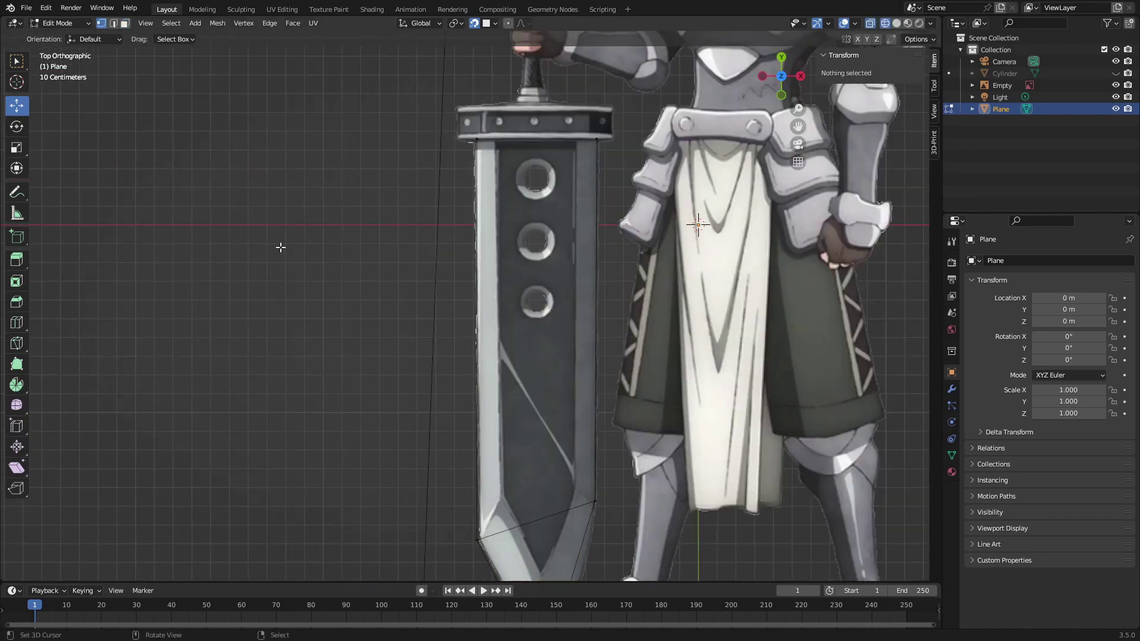
# Nudge the blade's lower-right corner along Y and its lower-left corner along X onto the reference outline.
pyautogui.hotkey('alt', 'a')
pyautogui.keyDown('shift'); pyautogui.moveTo(555, 468); pyautogui.dragTo(522, 363, button='middle'); pyautogui.keyUp('shift')
pyautogui.rightClick(541, 363)
pyautogui.moveTo(540, 315); pyautogui.dragTo(540, 319)
pyautogui.rightClick(443, 396)
pyautogui.moveTo(491, 396); pyautogui.dragTo(493, 396)
# Subdivide the tip's left edge and move the new vertex along X and Y onto the reference outline.
pyautogui.rightClick(496, 506)
pyautogui.keyDown('shift'); pyautogui.rightClick(444, 397); pyautogui.keyUp('shift')
pyautogui.press('w')
pyautogui.click(431, 375)
pyautogui.rightClick(471, 451)
pyautogui.moveTo(519, 450); pyautogui.dragTo(521, 451)
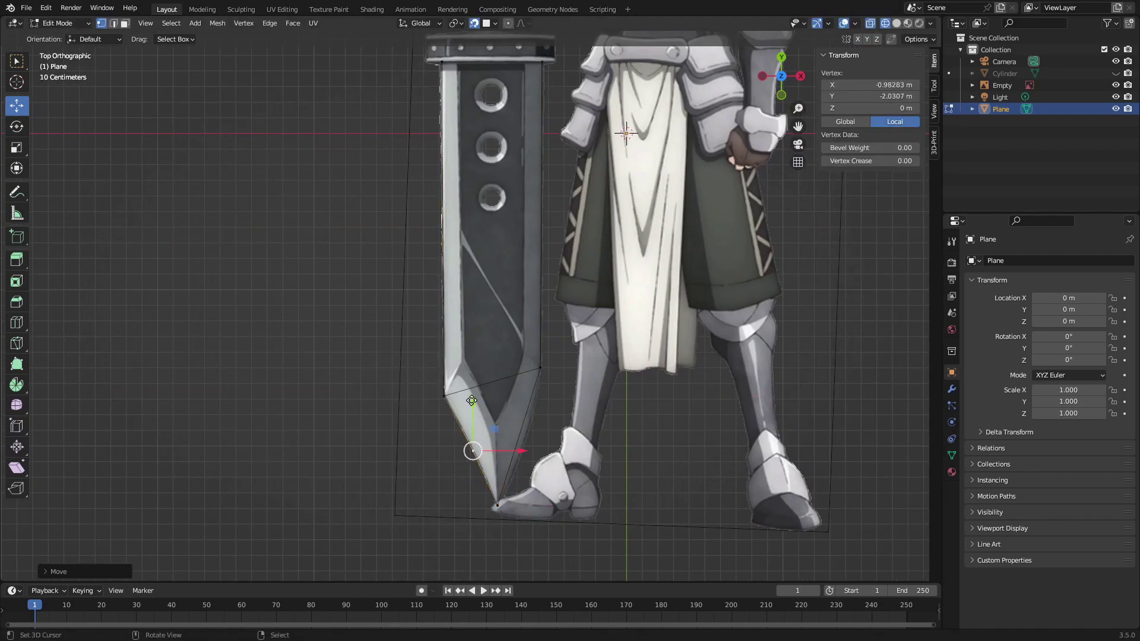
pyautogui.moveTo(471, 401); pyautogui.dragTo(473, 389)
# Move the tip's remaining intermediate vertices outward so the right edge follows the curved reference outline.
pyautogui.click(482, 468)
pyautogui.moveTo(525, 468); pyautogui.dragTo(573, 438)
pyautogui.moveTo(529, 390); pyautogui.dragTo(528, 373)
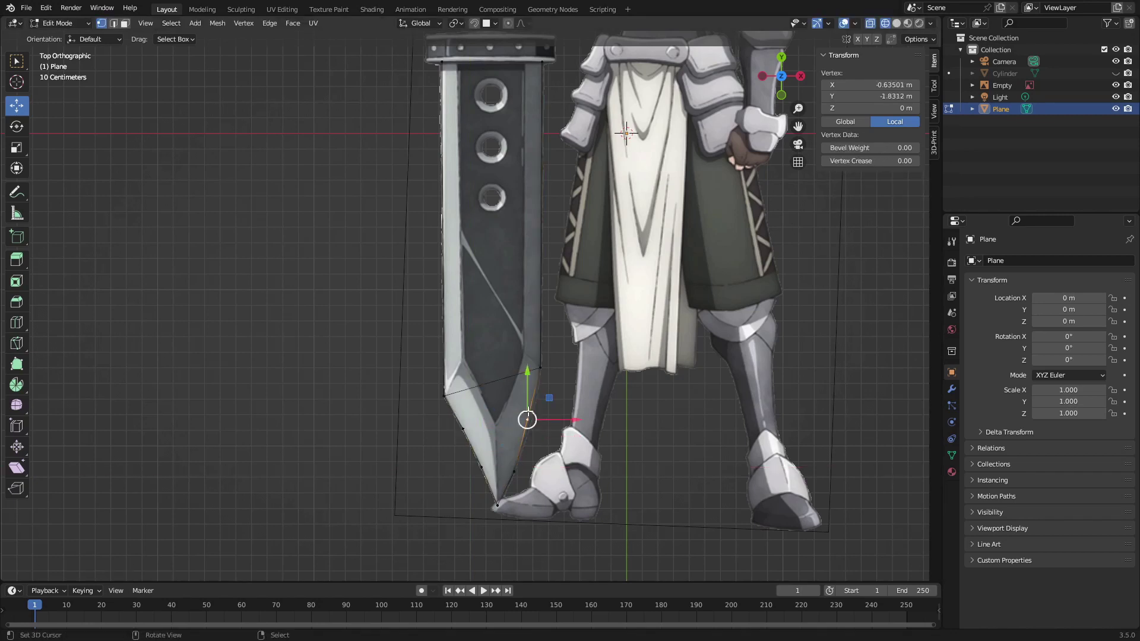
pyautogui.moveTo(577, 419); pyautogui.dragTo(586, 419)
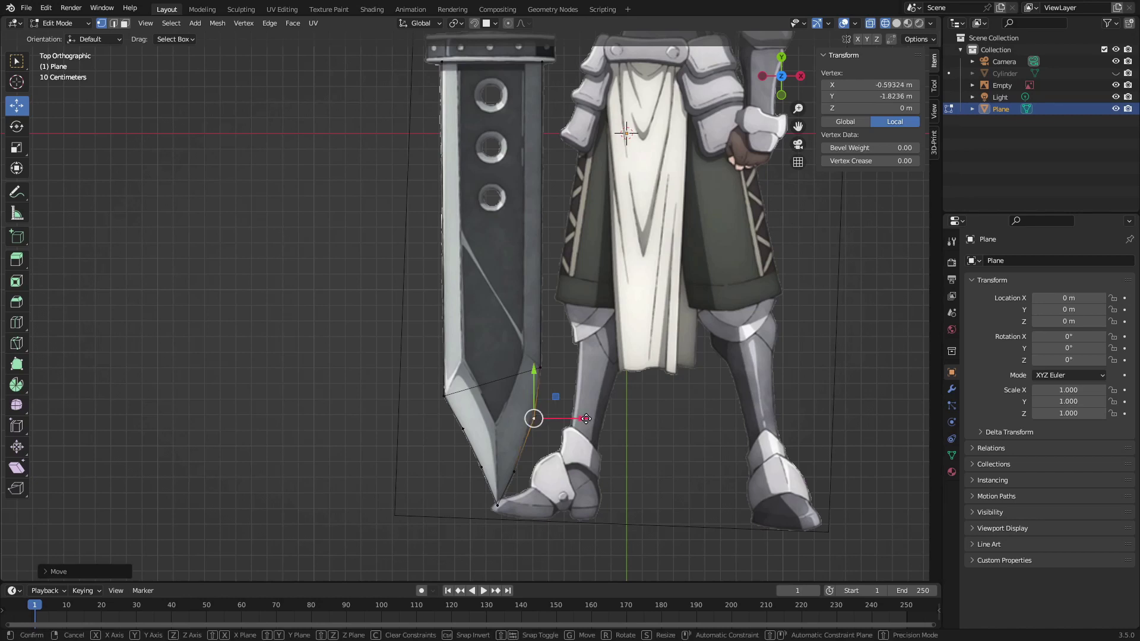
# Refine the corner vertex where the tip meets the blade's right side to match the reference outline.
pyautogui.scroll(2, 635, 375)
pyautogui.keyDown('shift'); pyautogui.moveTo(634, 376); pyautogui.dragTo(771, 315, button='middle'); pyautogui.keyUp('shift')
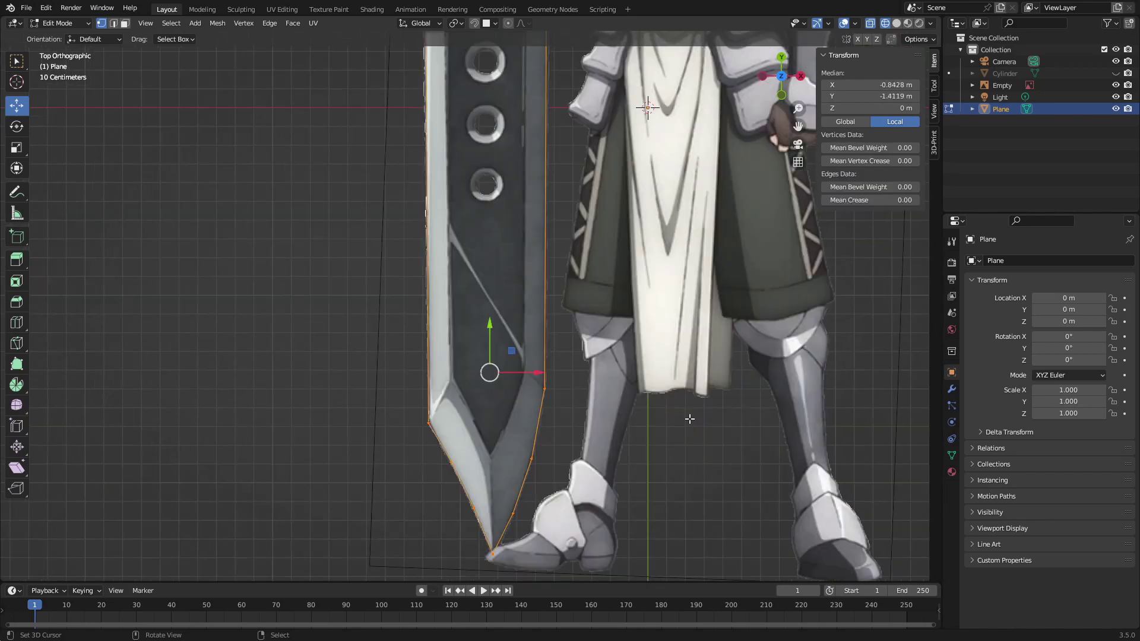
pyautogui.scroll(-2, 690, 420)
pyautogui.keyDown('shift'); pyautogui.moveTo(593, 414); pyautogui.dragTo(589, 484, button='middle'); pyautogui.keyUp('shift')
pyautogui.scroll(3, 589, 483)
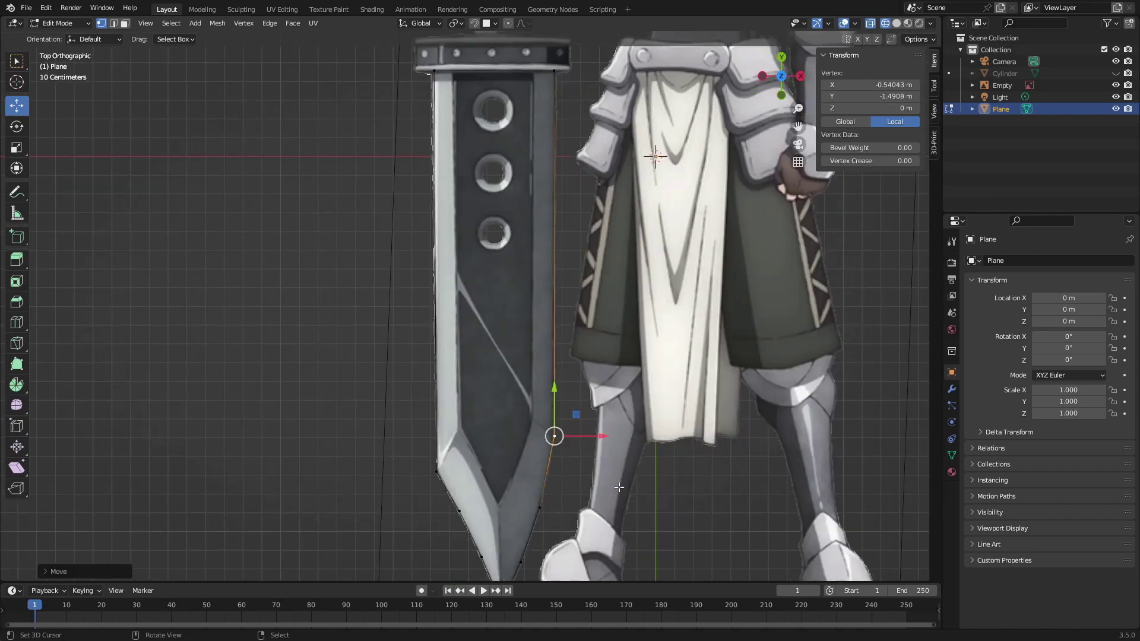
# Create a smaller inner copy of the blade outline and fit its vertices to the dark central panel.
pyautogui.hotkey('ctrl', 'z')
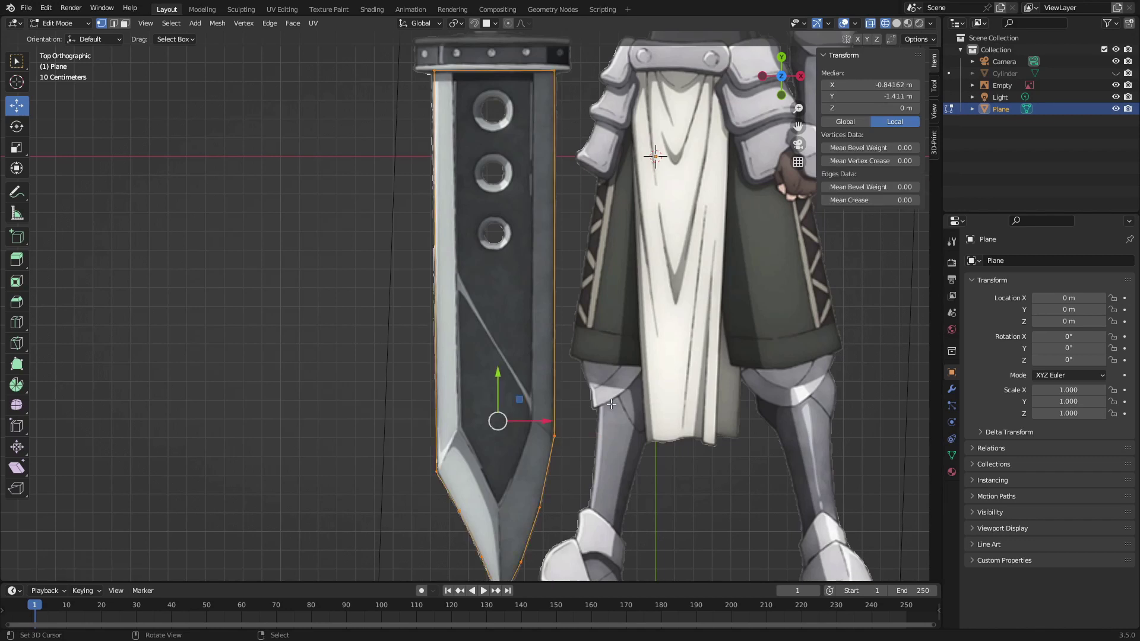
pyautogui.press('s')
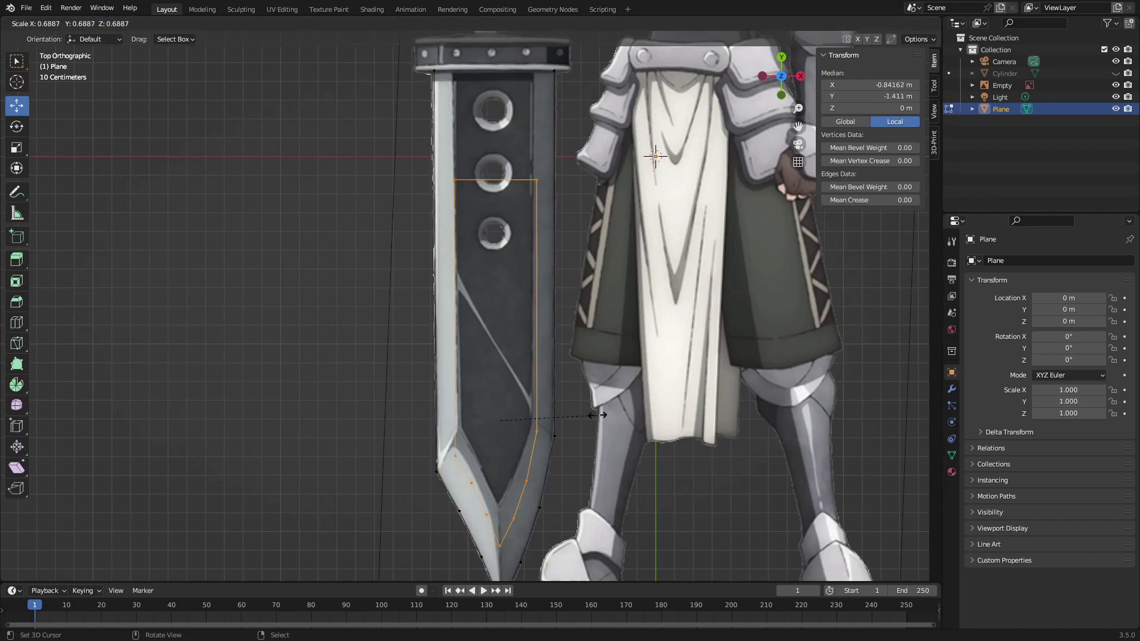
pyautogui.press('Escape')
pyautogui.click(532, 420)
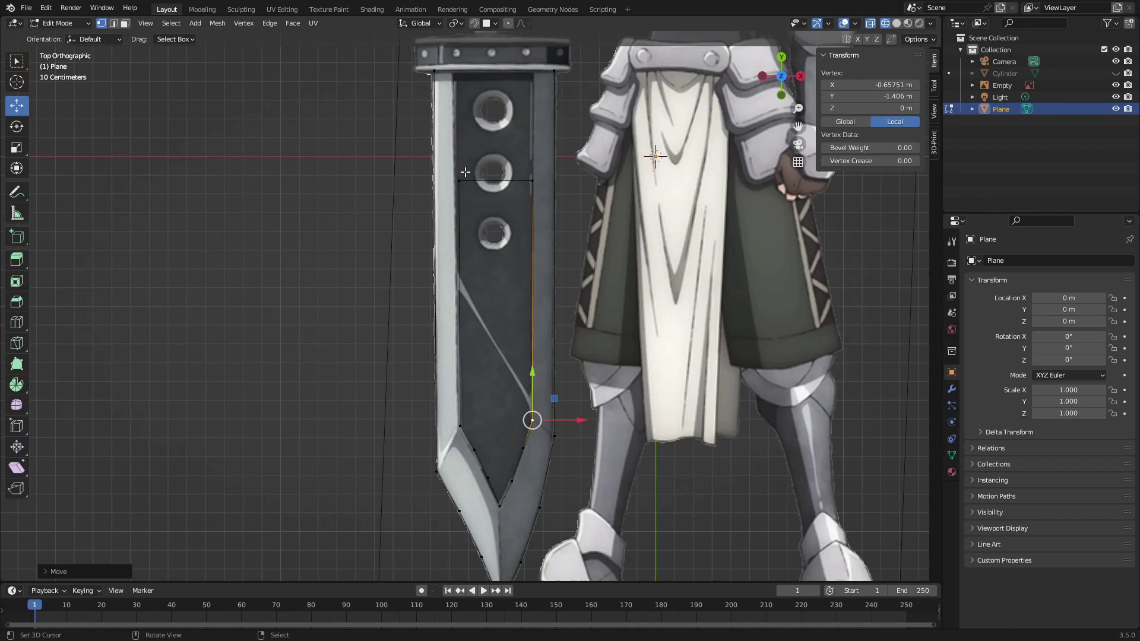
# Snap the inner outline's top edge to the blade's upper edge and join the inner and outer top corners.
pyautogui.moveTo(496, 133); pyautogui.dragTo(425, 71)
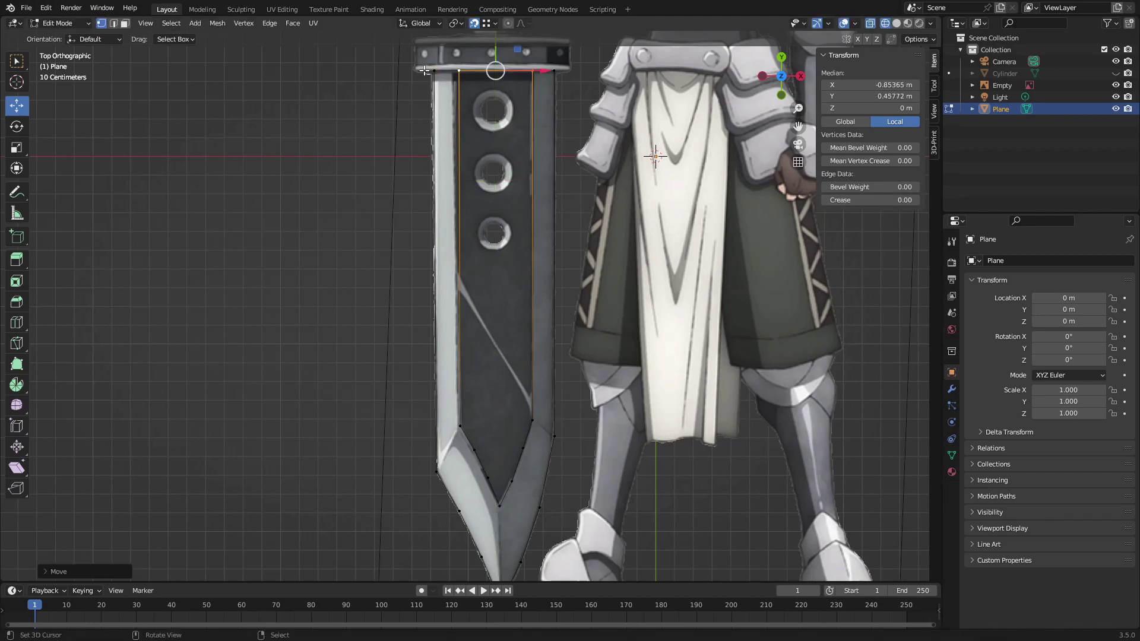
pyautogui.rightClick(426, 70)
pyautogui.keyDown('shift'); pyautogui.rightClick(557, 73); pyautogui.keyUp('shift')
pyautogui.rightClick(557, 73)
pyautogui.keyDown('shift'); pyautogui.rightClick(531, 71); pyautogui.keyUp('shift')
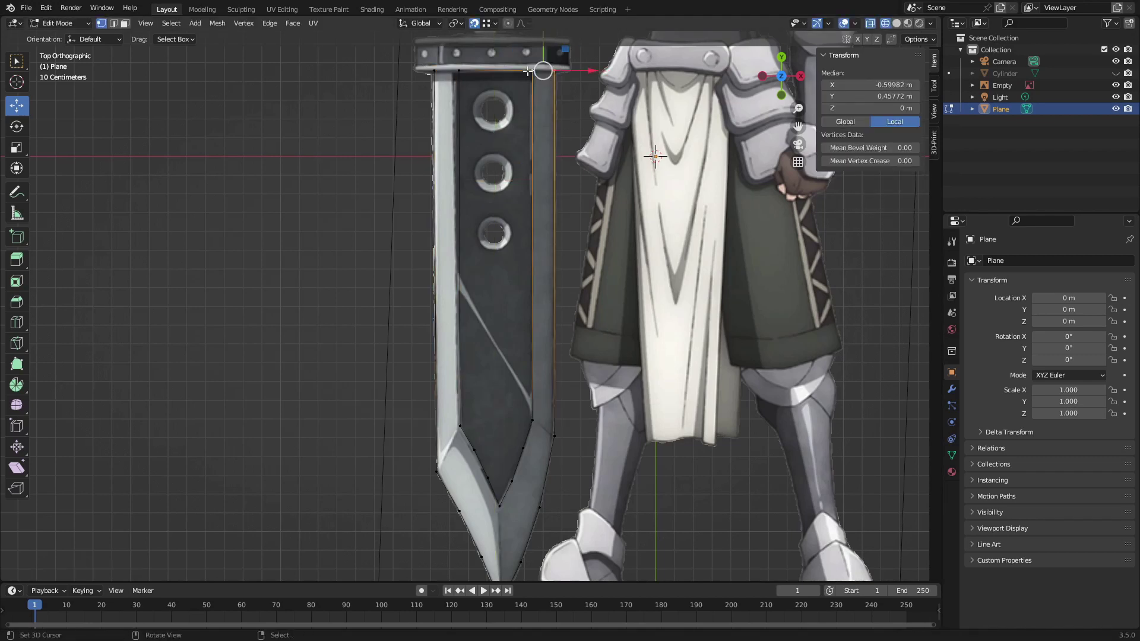
# Connect the inner outline's vertices to the matching outer vertices around the blade tip.
pyautogui.click(460, 426)
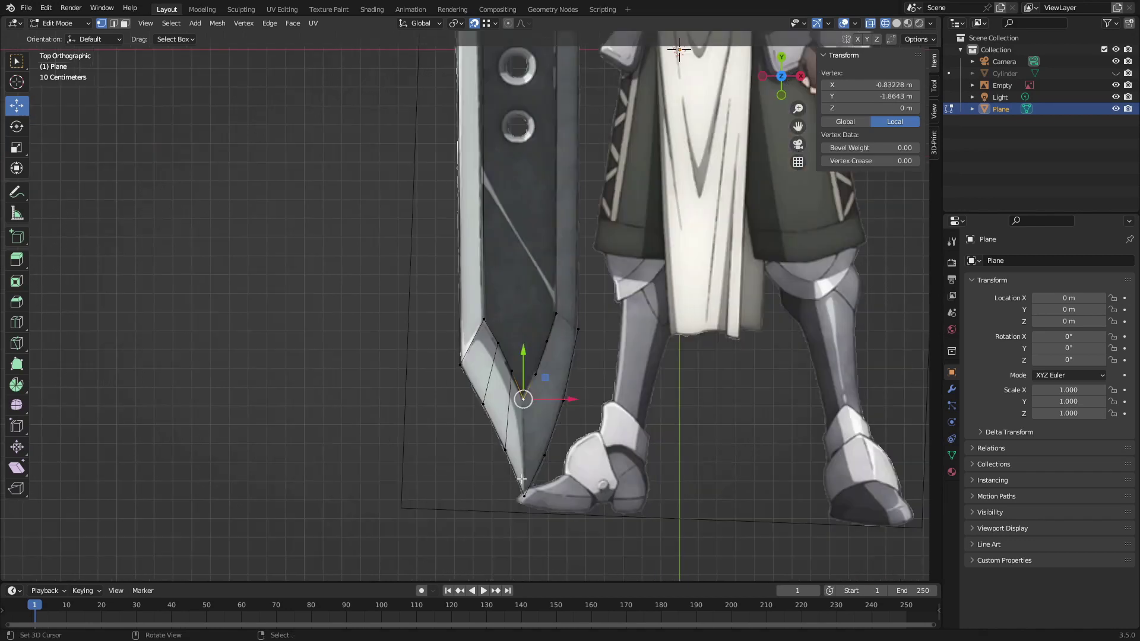
pyautogui.keyDown('shift'); pyautogui.rightClick(524, 496); pyautogui.keyUp('shift')
pyautogui.click(523, 399)
pyautogui.press('e')
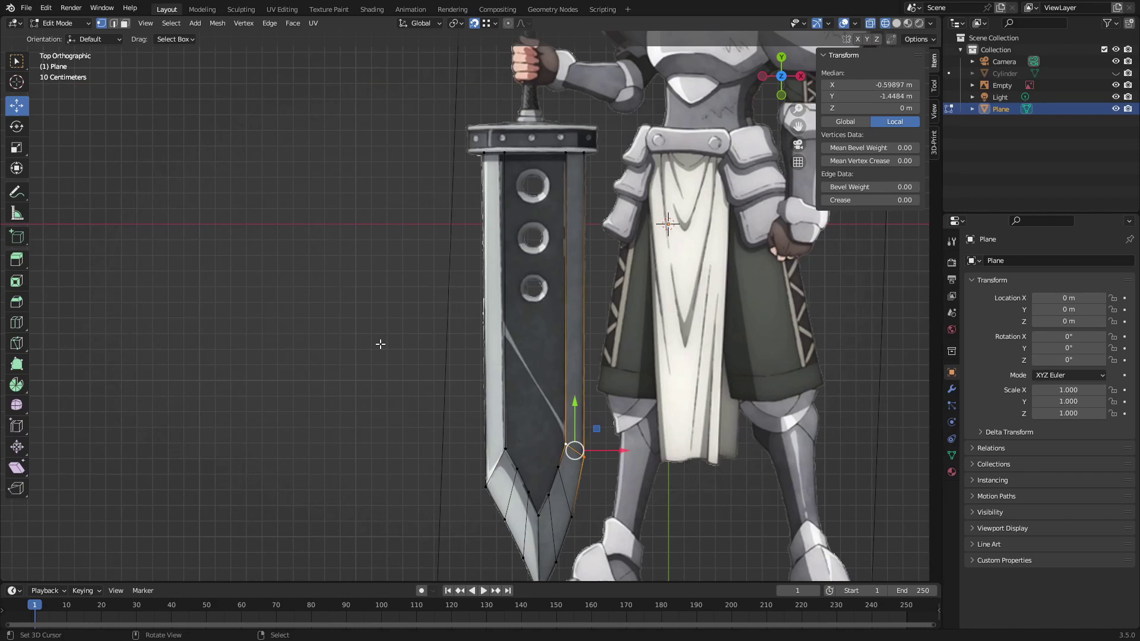
pyautogui.hotkey('alt', 'a')
# Adjust the inner vertices near the tip to follow the dark panel's edge and toggle wireframe shading.
pyautogui.scroll(2, 454, 399)
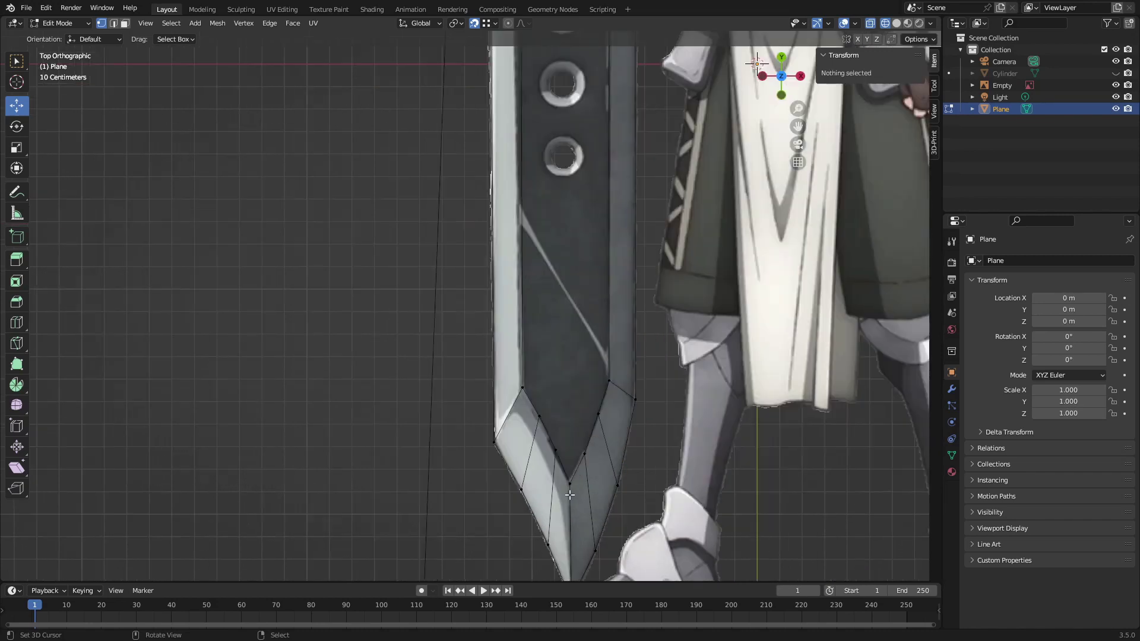
pyautogui.click(584, 455)
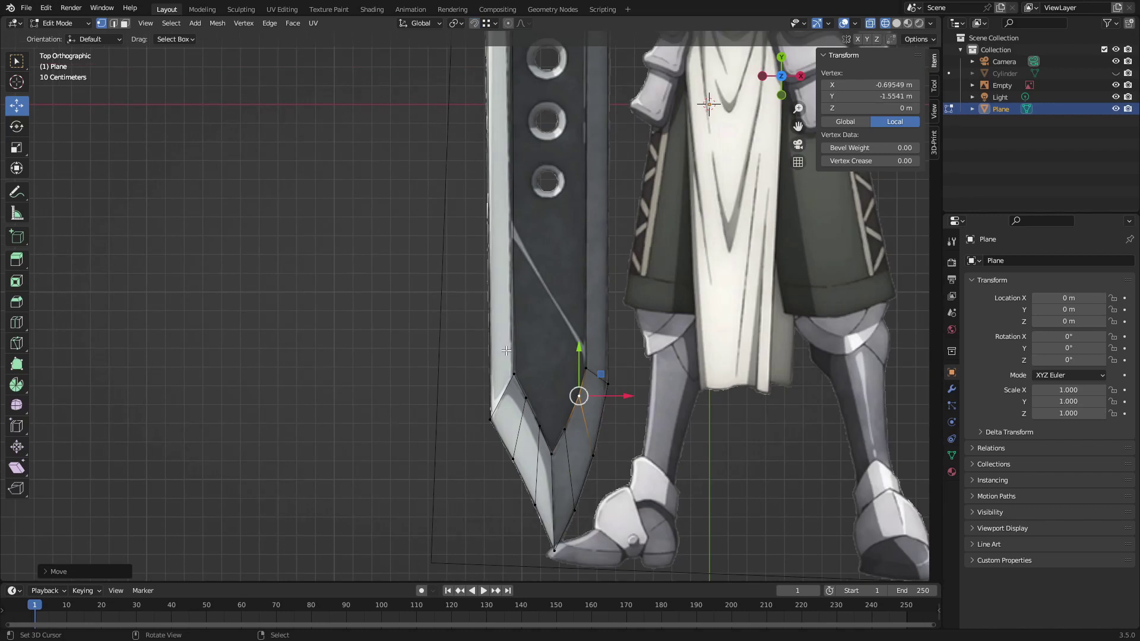
pyautogui.keyDown('shift'); pyautogui.scroll(15, 506, 351); pyautogui.keyUp('shift')
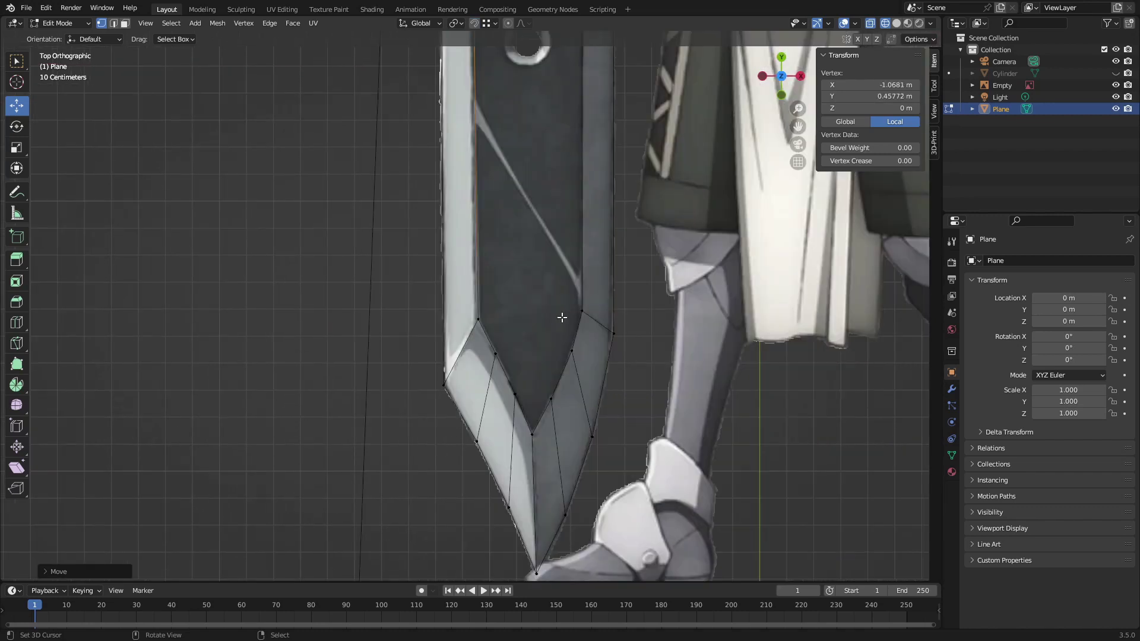
pyautogui.hotkey('shift', 'z')
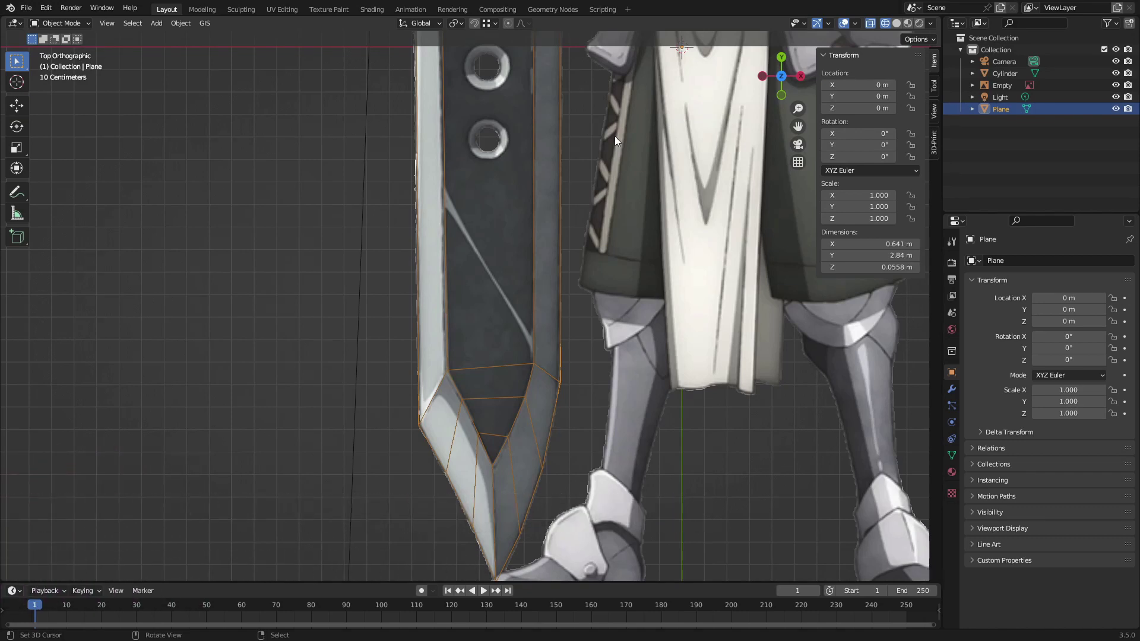
# Mirror the blade across Z to create its matching back half and return to top view.
pyautogui.click(1071, 292)
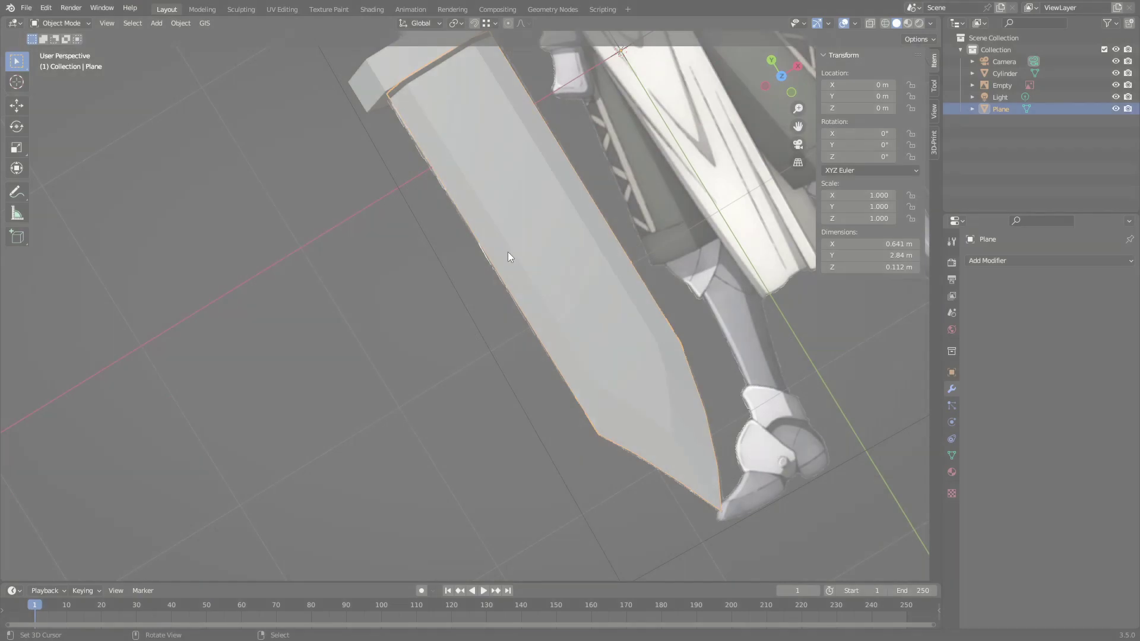
pyautogui.press('KP_7')
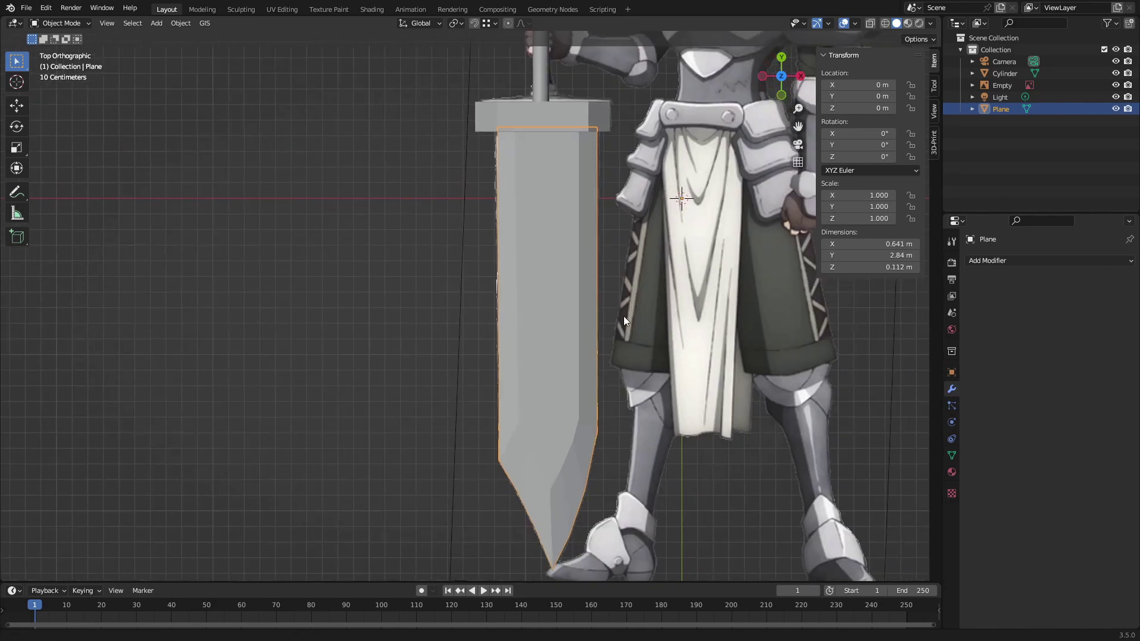
pyautogui.scroll(4, 574, 385)
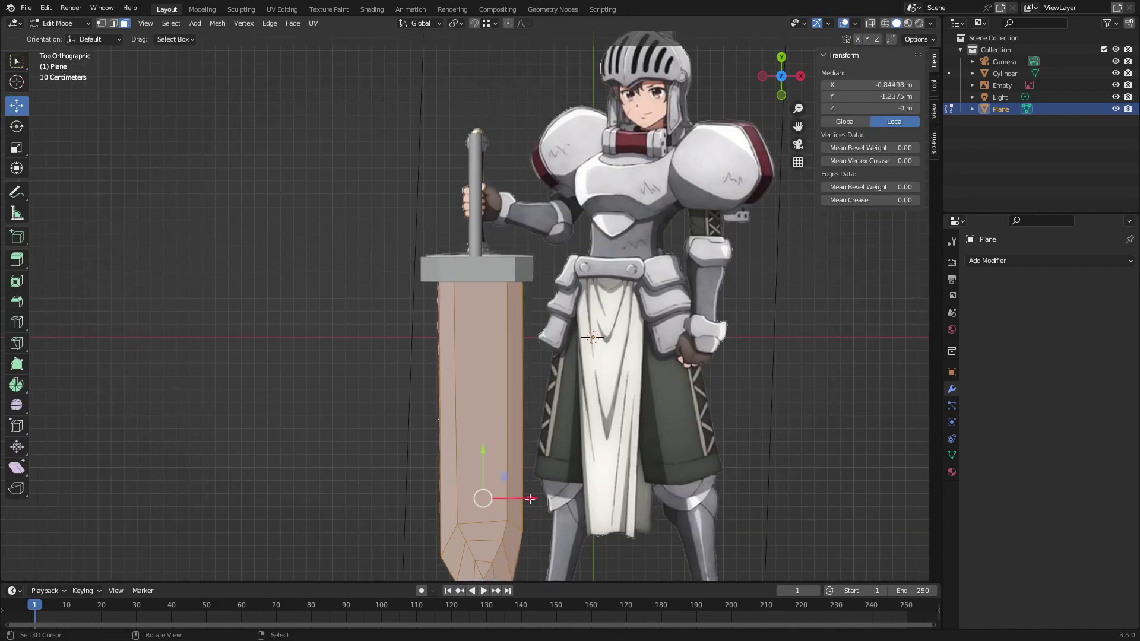
# Shift the blade slightly along X and set the object's origin to its geometry.
pyautogui.moveTo(530, 499); pyautogui.dragTo(528, 499)
pyautogui.press('Tab')
pyautogui.press('F3')
pyautogui.write('origin')
pyautogui.press('Return')
pyautogui.press('Tab')
# Rotate the blade mesh slightly to line up with the sword in the reference, using wireframe shading.
pyautogui.scroll(5, 469, 306)
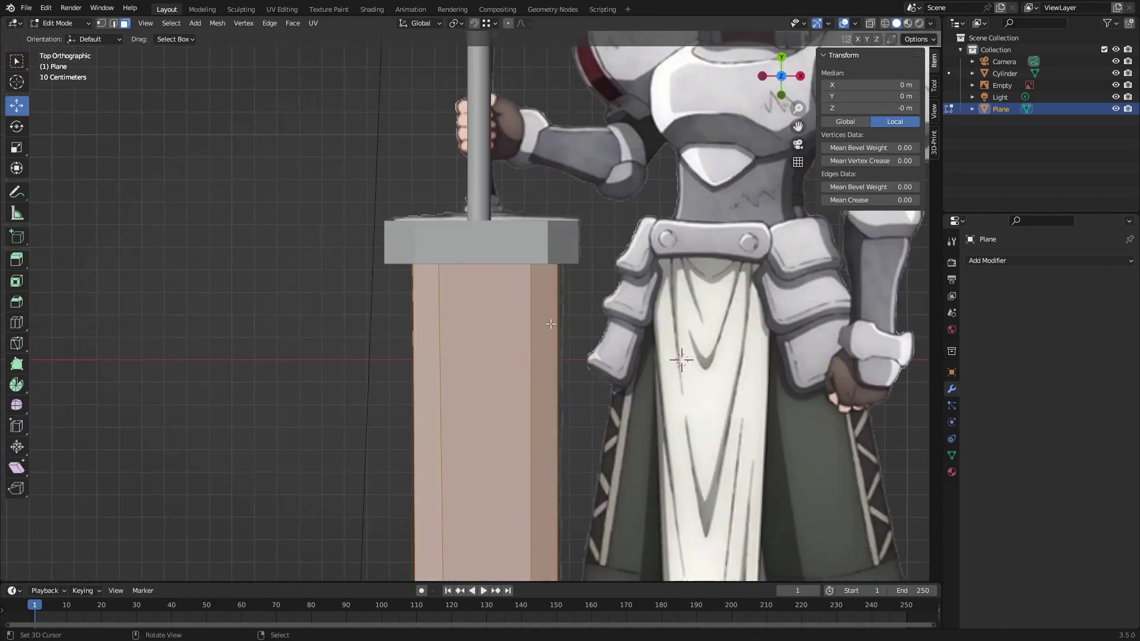
pyautogui.hotkey('shift', 'z')
pyautogui.press('r')
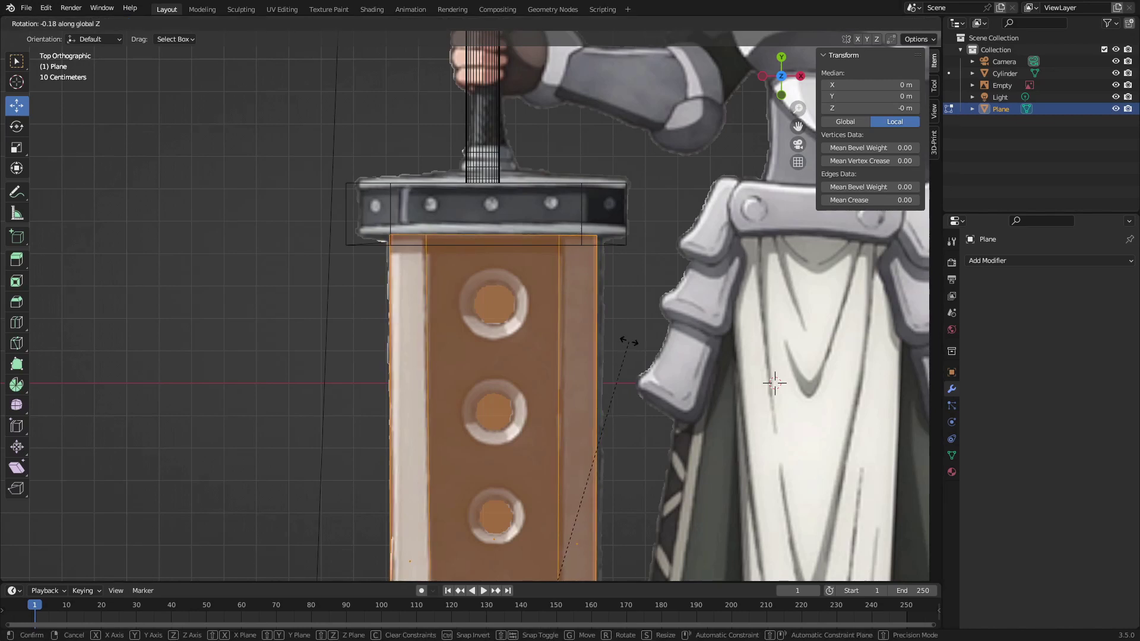
pyautogui.click(625, 338)
pyautogui.scroll(-2, 624, 342)
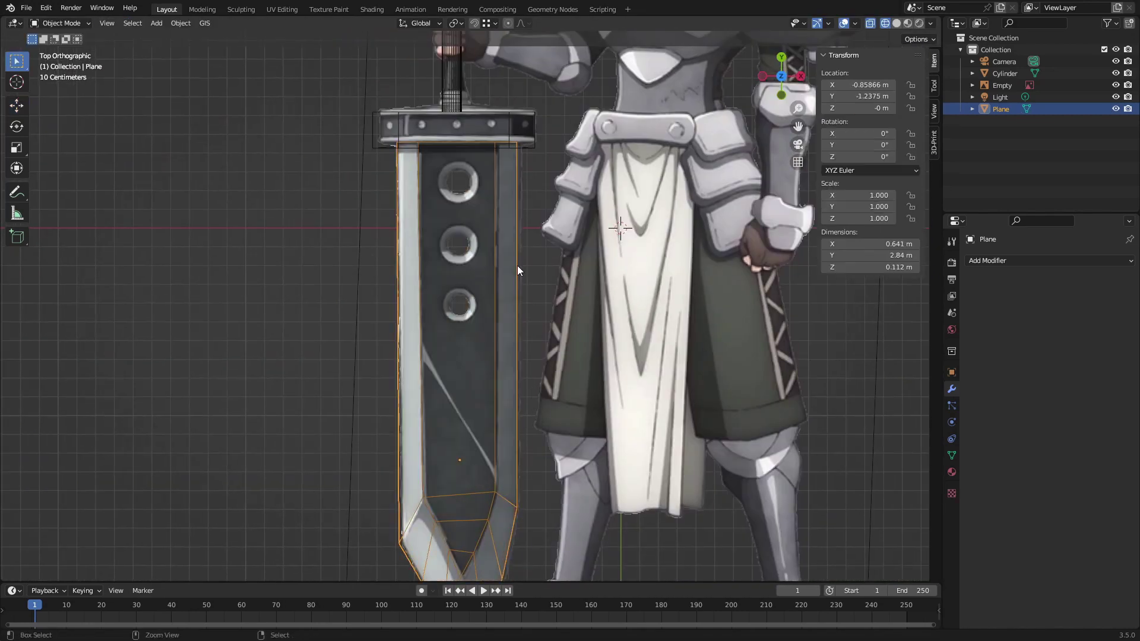
# Add a cylinder to the blade mesh and move it along X and Y over the lowest round hole.
pyautogui.hotkey('alt', 'a')
pyautogui.scroll(5, 493, 262)
pyautogui.scroll(-7, 469, 309)
pyautogui.scroll(8, 442, 367)
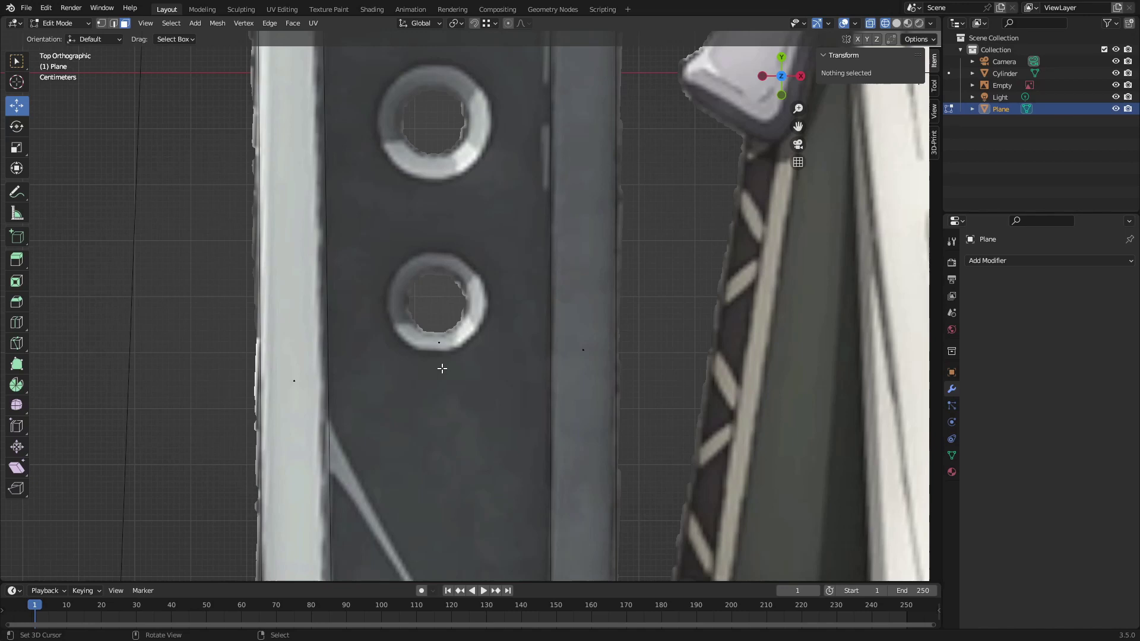
pyautogui.hotkey('shift', 'a')
pyautogui.click(203, 294)
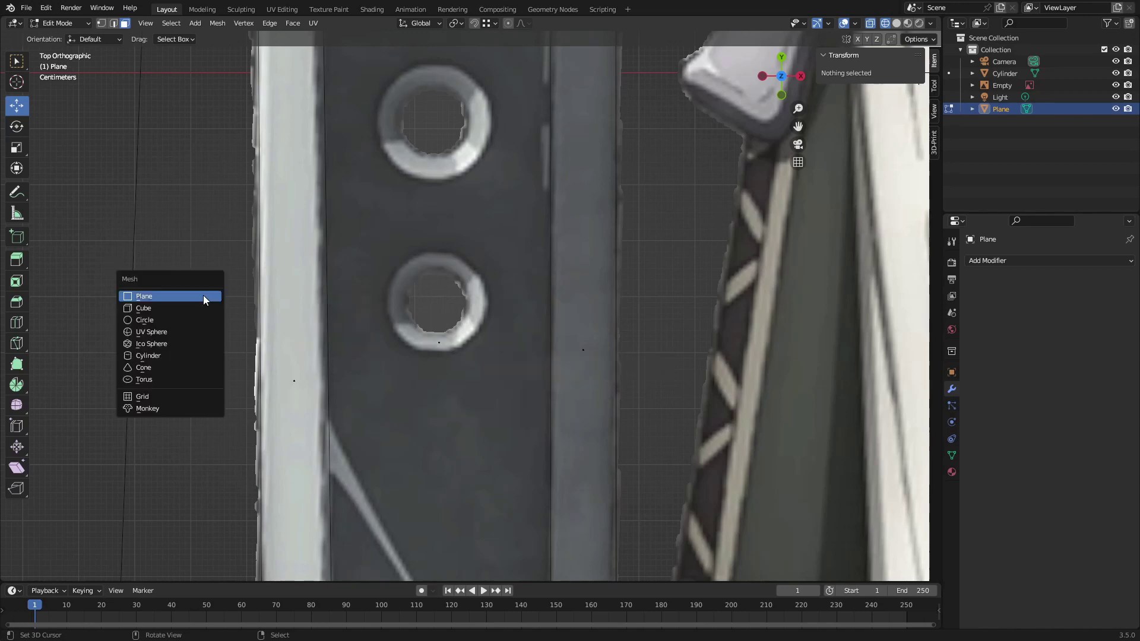
pyautogui.click(169, 359)
pyautogui.scroll(-7, 168, 360)
pyautogui.press('g')
pyautogui.press('x')
pyautogui.click(671, 255)
pyautogui.press('g')
pyautogui.press('y')
pyautogui.click(682, 320)
# Shrink the cylinder in X and Y only to about the hole's size and centre it on the lowest hole.
pyautogui.press('s')
pyautogui.hotkey('shift', 'z')
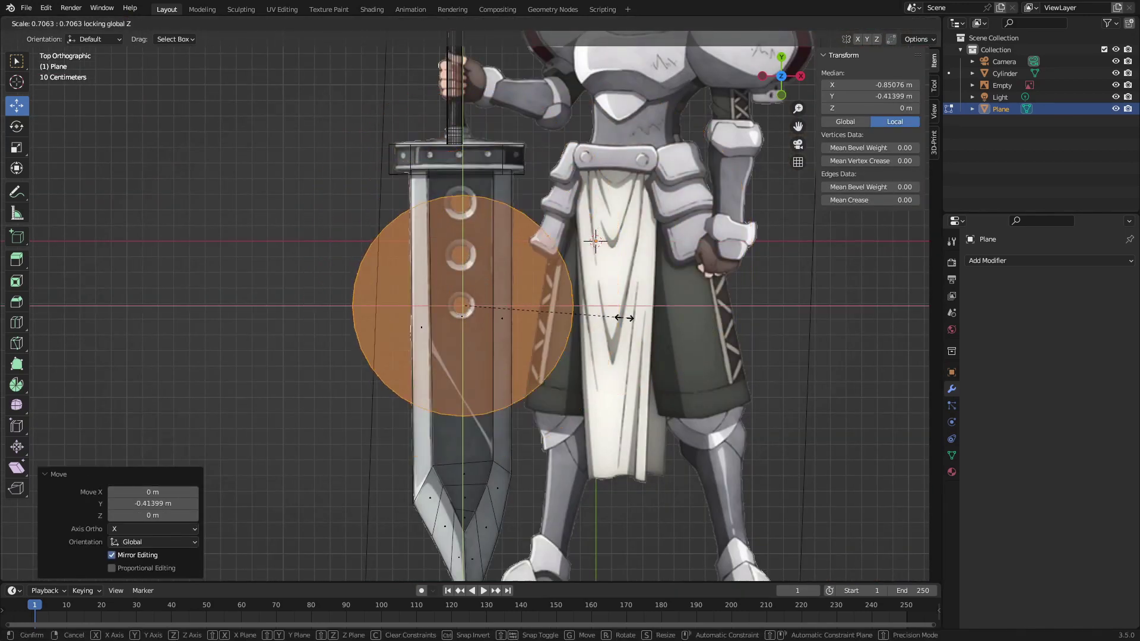
pyautogui.click(485, 308)
pyautogui.scroll(9, 472, 306)
pyautogui.press('s')
pyautogui.hotkey('shift', 'z')
pyautogui.click(571, 319)
pyautogui.press('g')
pyautogui.press('x')
pyautogui.click(563, 312)
pyautogui.press('g')
pyautogui.press('y')
pyautogui.click(570, 296)
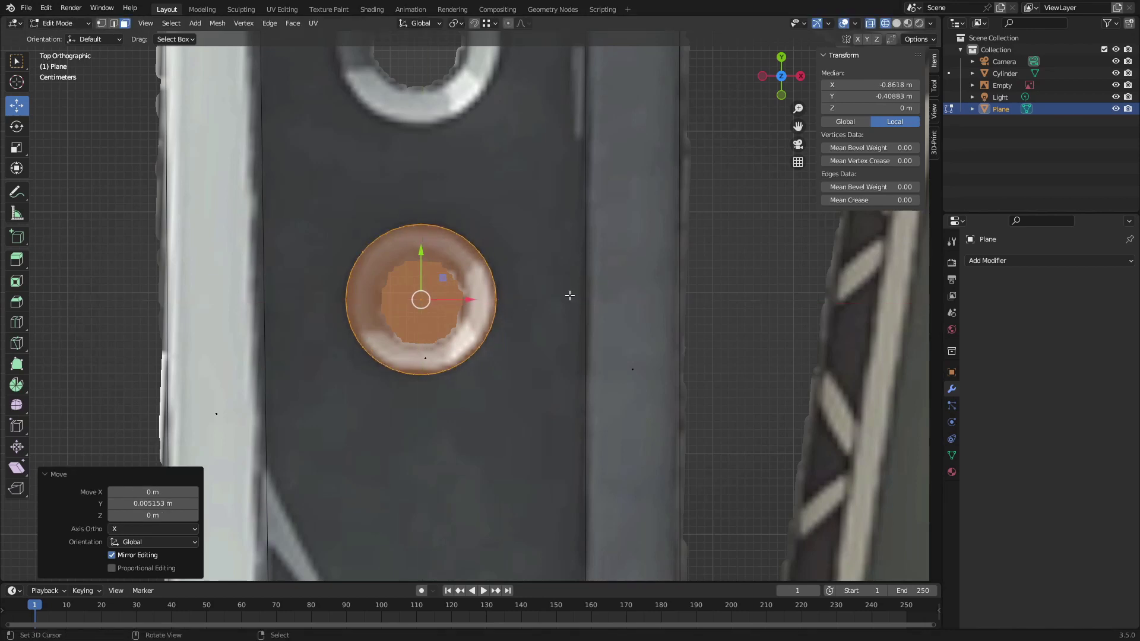
# Fine-tune the cylinder's width and its X and Y position to match the lowest hole's outer rim.
pyautogui.press('s')
pyautogui.hotkey('shift', 'z')
pyautogui.click(569, 297)
pyautogui.scroll(-4, 545, 315)
pyautogui.scroll(6, 598, 364)
pyautogui.press('s')
pyautogui.hotkey('shift', 'z')
pyautogui.click(470, 339)
pyautogui.press('g')
pyautogui.press('y')
pyautogui.click(473, 432)
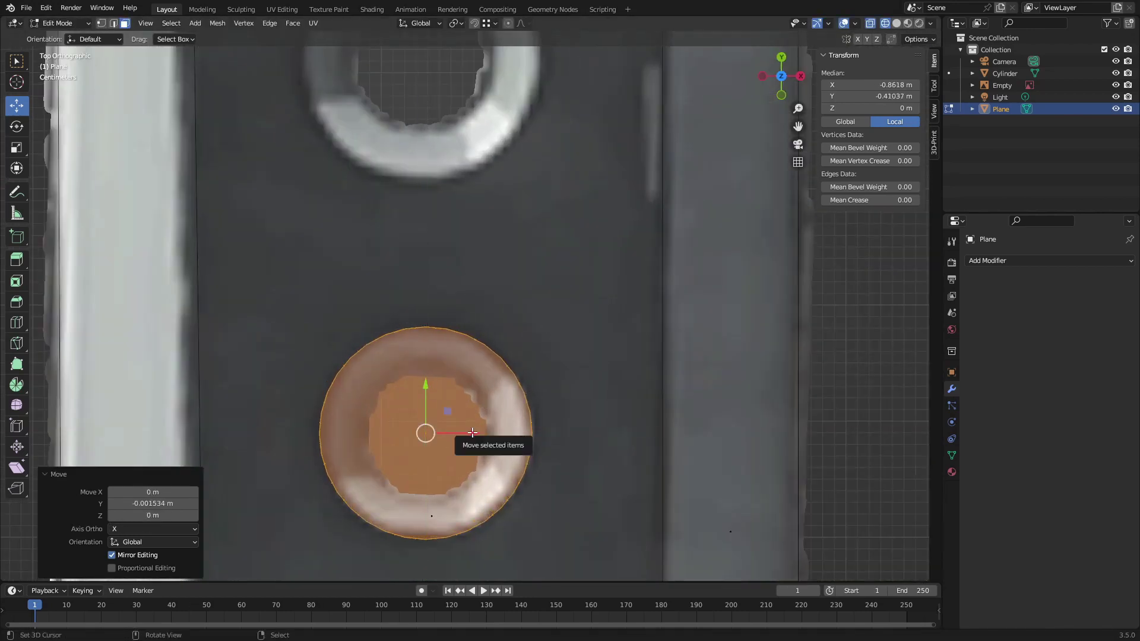
pyautogui.press('g')
pyautogui.press('x')
pyautogui.click(474, 432)
# Duplicate the cylinder along Y onto the middle hole and adjust its position and X/Y scale to fit.
pyautogui.scroll(-4, 523, 407)
pyautogui.hotkey('shift', 'd')
pyautogui.press('y')
pyautogui.click(541, 211)
pyautogui.press('g')
pyautogui.press('x')
pyautogui.click(538, 212)
pyautogui.press('g')
pyautogui.press('y')
pyautogui.click(611, 249)
pyautogui.press('s')
pyautogui.hotkey('shift', 'z')
pyautogui.click(622, 272)
# Duplicate the middle cylinder along Y onto the hole nearest the crossguard and fit its position and width.
pyautogui.keyDown('shift'); pyautogui.moveTo(554, 203); pyautogui.dragTo(558, 407, button='middle'); pyautogui.keyUp('shift')
pyautogui.hotkey('shift', 'd')
pyautogui.press('y')
pyautogui.click(491, 174)
pyautogui.press('g')
pyautogui.press('x')
pyautogui.click(498, 204)
pyautogui.press('s')
pyautogui.hotkey('shift', 'z')
pyautogui.click(591, 224)
pyautogui.moveTo(590, 224); pyautogui.dragTo(534, 445, button='middle')
# Separate the three cylinders from the blade into their own object and return to Object Mode in solid shading.
pyautogui.hotkey('shift', 'z')
pyautogui.press('l')
pyautogui.press('l')
pyautogui.press('p')
pyautogui.click(445, 222)
pyautogui.press('Tab')
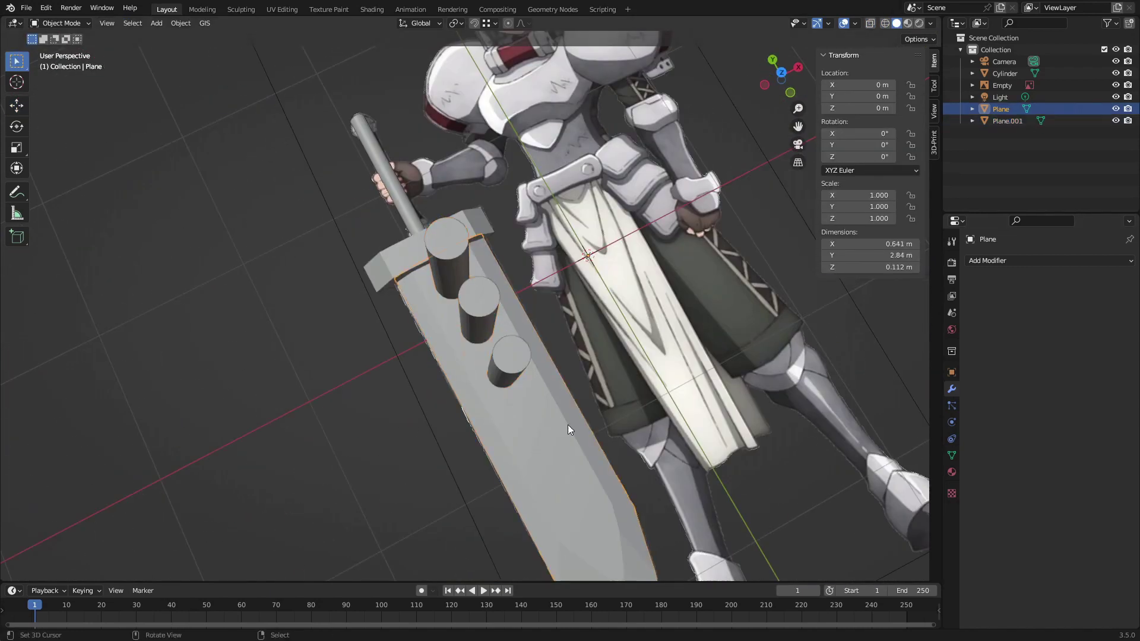
# Cut the holes with a Boolean modifier on the blade, using the cylinders as the object, and apply it.
pyautogui.click(1049, 260)
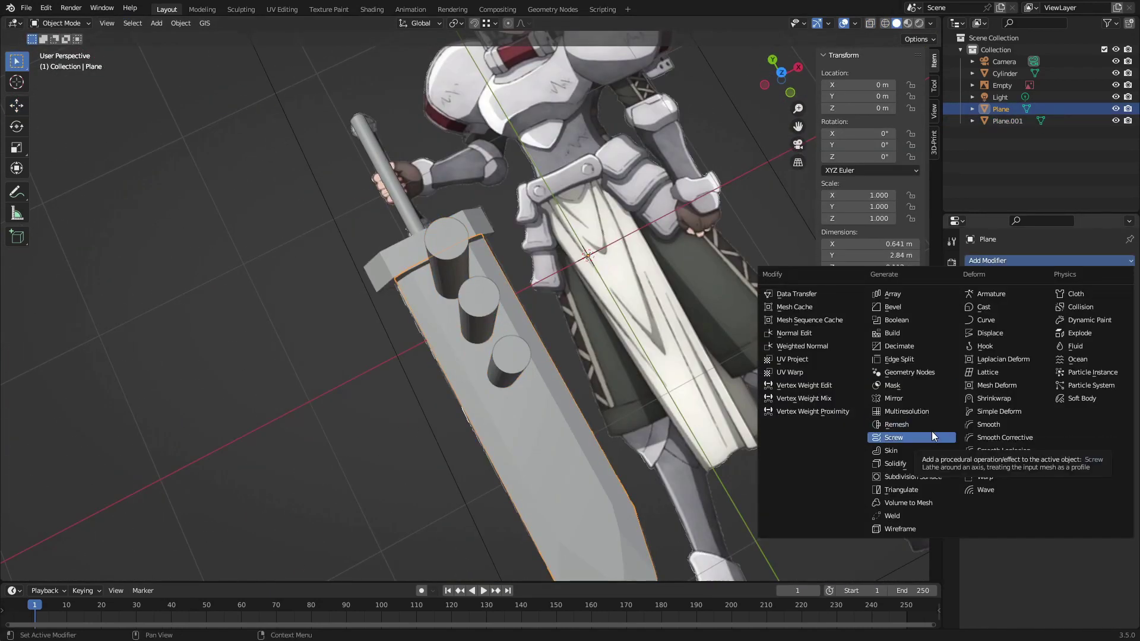
pyautogui.click(896, 320)
pyautogui.click(1075, 328)
pyautogui.click(1022, 356)
pyautogui.click(1099, 281)
pyautogui.click(1063, 294)
# Hide the cylinder cutters and open the blade for mesh editing.
pyautogui.click(486, 329)
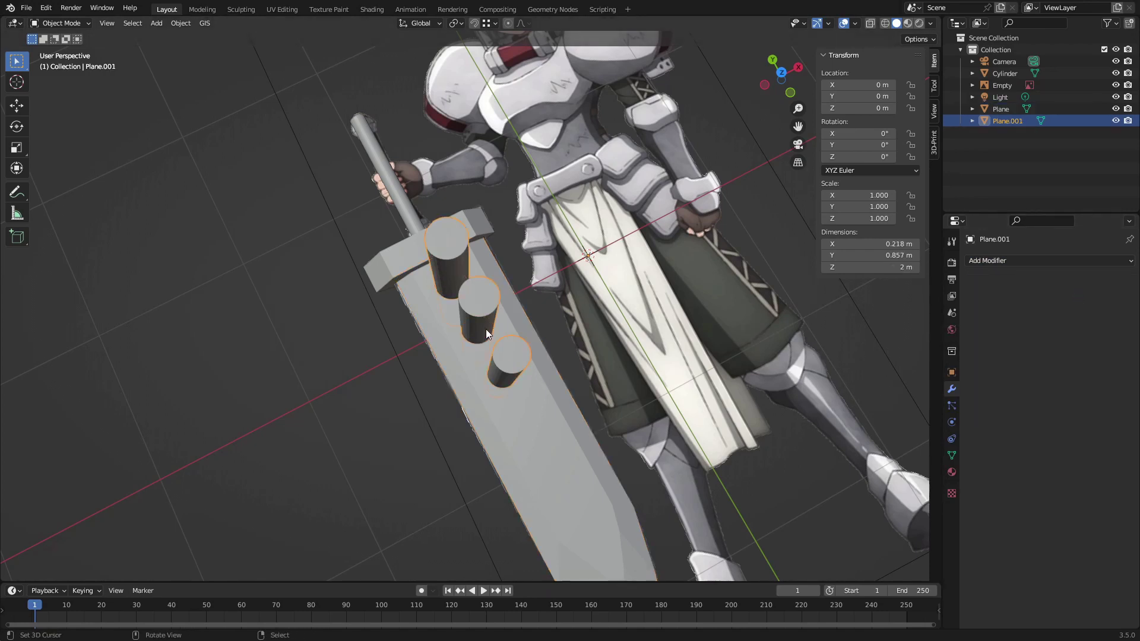
pyautogui.press('h')
pyautogui.scroll(5, 486, 329)
pyautogui.moveTo(486, 329); pyautogui.dragTo(375, 276, button='middle')
pyautogui.click(375, 276)
pyautogui.press('Tab')
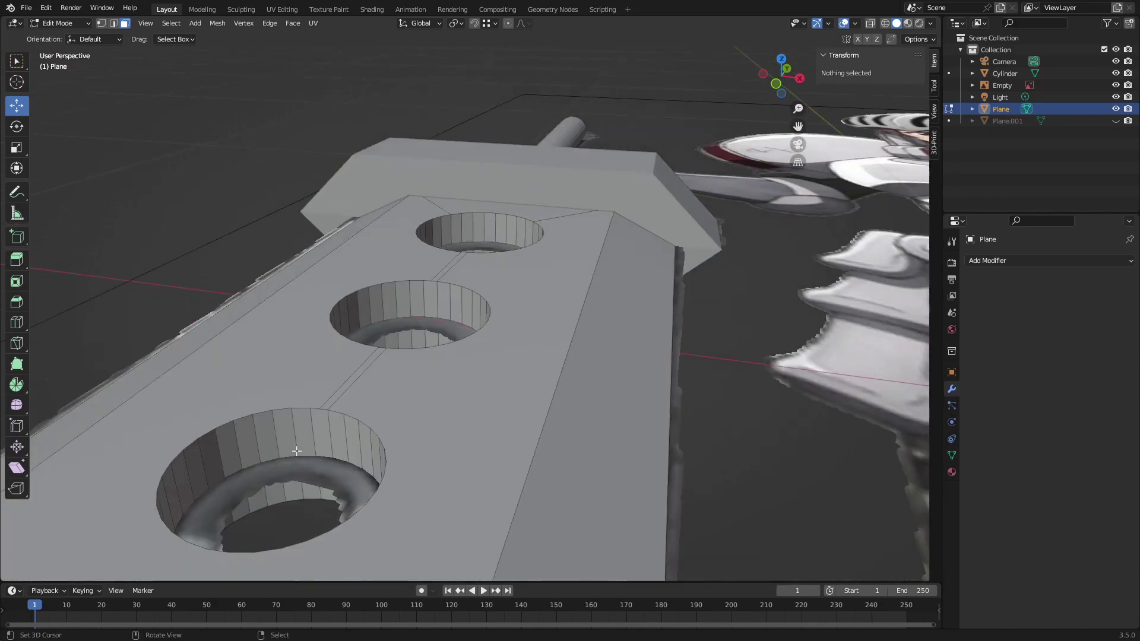
# Try to add centred loop cuts around the top and middle holes' inner walls, scaling the top loop to 0.644.
pyautogui.click(427, 332)
pyautogui.hotkey('ctrl', 'r')
pyautogui.click(502, 224)
pyautogui.rightClick(502, 223)
pyautogui.moveTo(501, 224); pyautogui.dragTo(611, 349, button='middle')
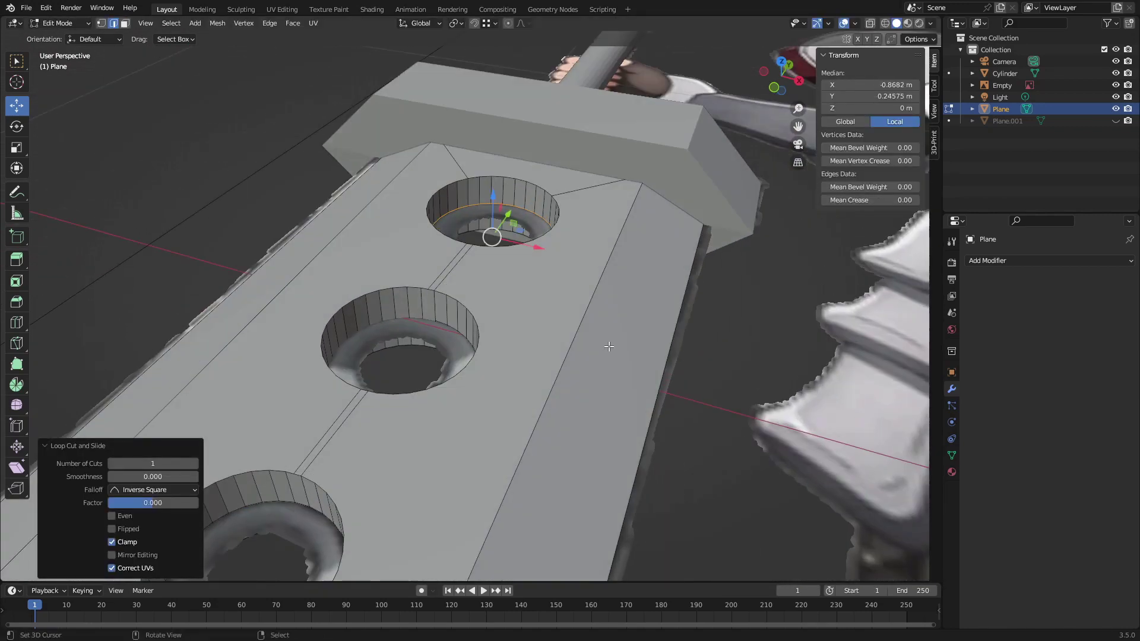
pyautogui.press('KP_7')
pyautogui.hotkey('shift', 'z')
pyautogui.press('s')
pyautogui.click(528, 281)
pyautogui.moveTo(528, 281); pyautogui.dragTo(499, 363, button='middle')
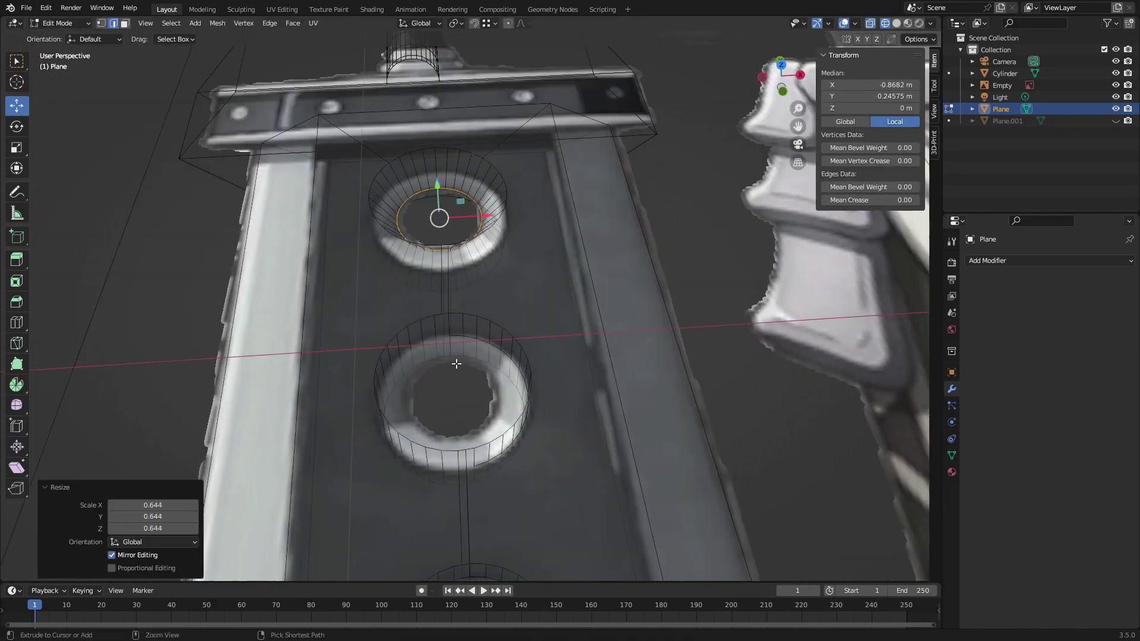
pyautogui.click(436, 336)
pyautogui.rightClick(436, 336)
pyautogui.moveTo(436, 337); pyautogui.dragTo(489, 319, button='middle')
pyautogui.scroll(4, 489, 318)
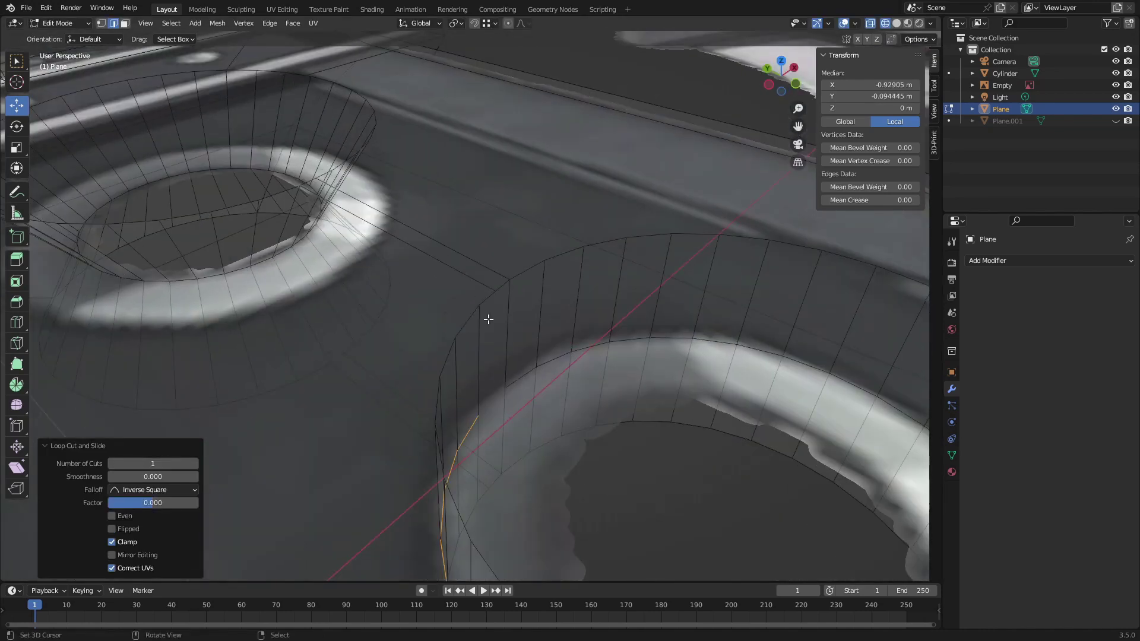
# Undo the loop cuts inside the holes and return to solid shading.
pyautogui.hotkey('ctrl', 'z')
pyautogui.hotkey('ctrl', 'z')
pyautogui.hotkey('ctrl', 'z')
pyautogui.press('z')
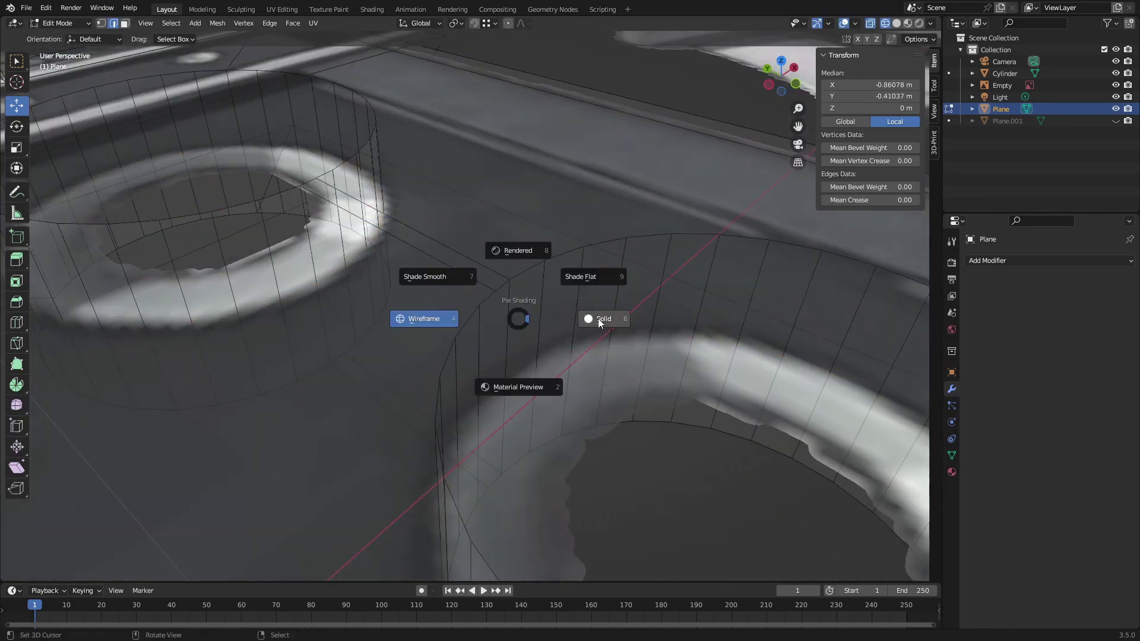
pyautogui.click(602, 320)
pyautogui.moveTo(602, 321); pyautogui.dragTo(396, 365, button='middle')
pyautogui.hotkey('ctrl', 'z')
pyautogui.scroll(-7, 396, 372)
pyautogui.scroll(7, 397, 373)
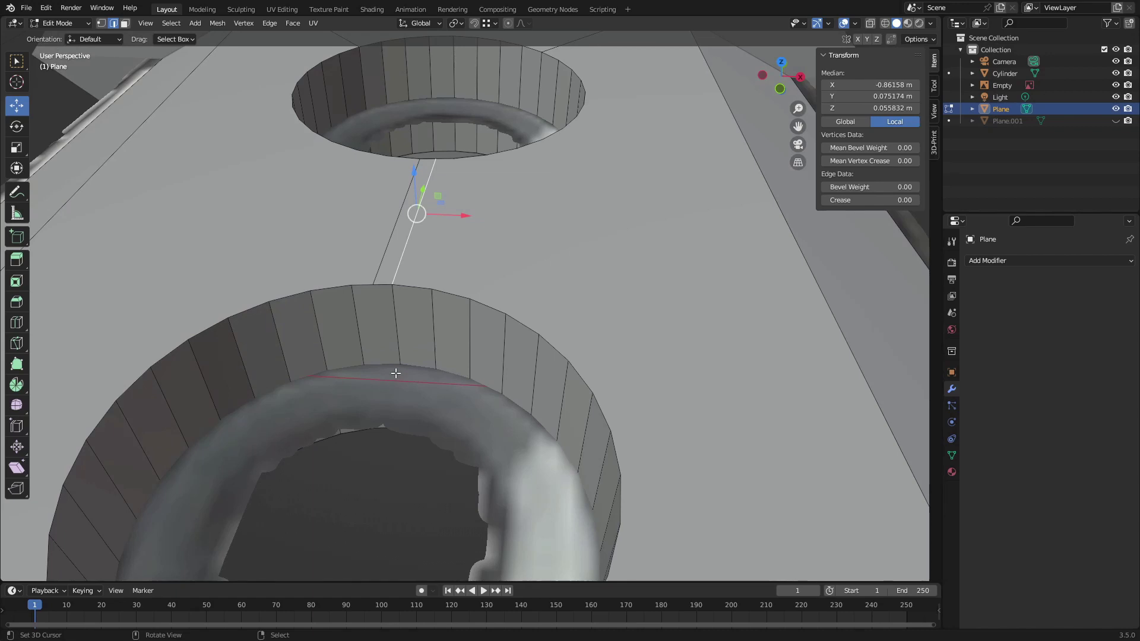
pyautogui.press('Tab')
pyautogui.hotkey('alt', 'h')
pyautogui.scroll(-6, 418, 370)
pyautogui.rightClick(556, 408)
pyautogui.moveTo(555, 407); pyautogui.dragTo(620, 407, button='middle')
pyautogui.rightClick(525, 294)
pyautogui.press('h')
pyautogui.rightClick(490, 315)
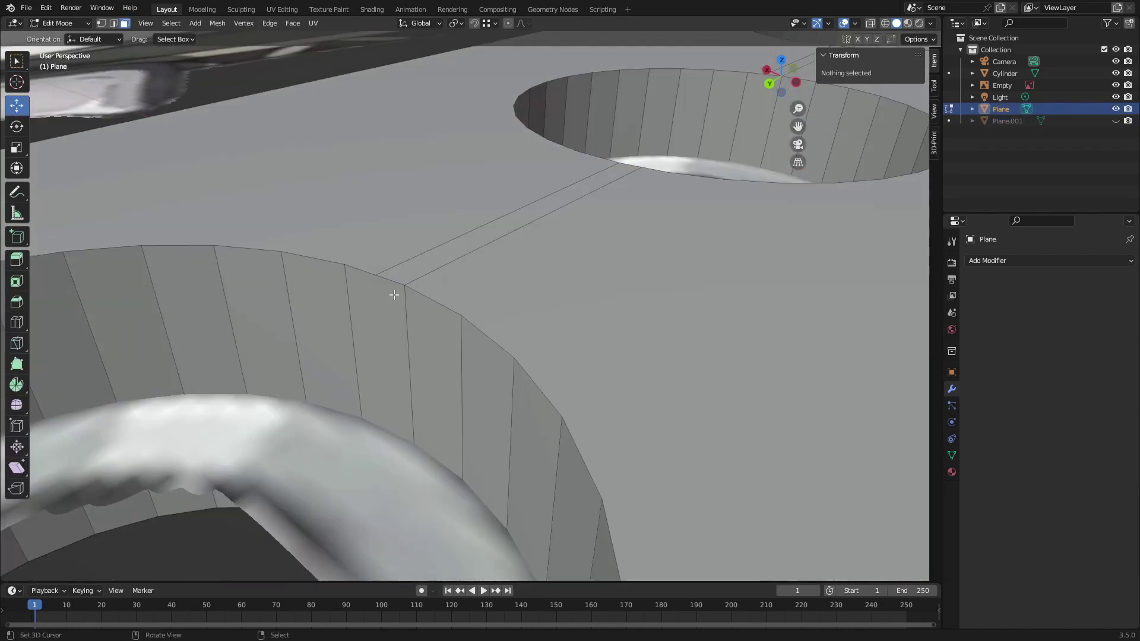
# Delete the vertex where the narrow connecting strip meets the middle hole's rim, along with its attached faces.
pyautogui.press('1')
pyautogui.click(372, 275)
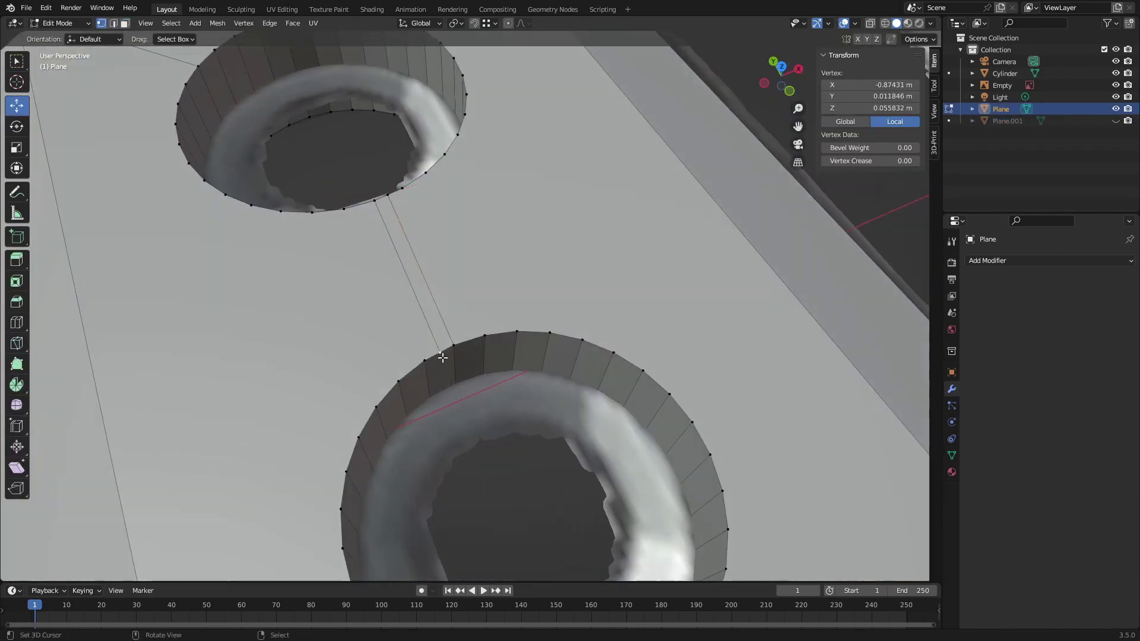
pyautogui.hotkey('alt', 'a')
pyautogui.moveTo(439, 351); pyautogui.dragTo(449, 323, button='middle')
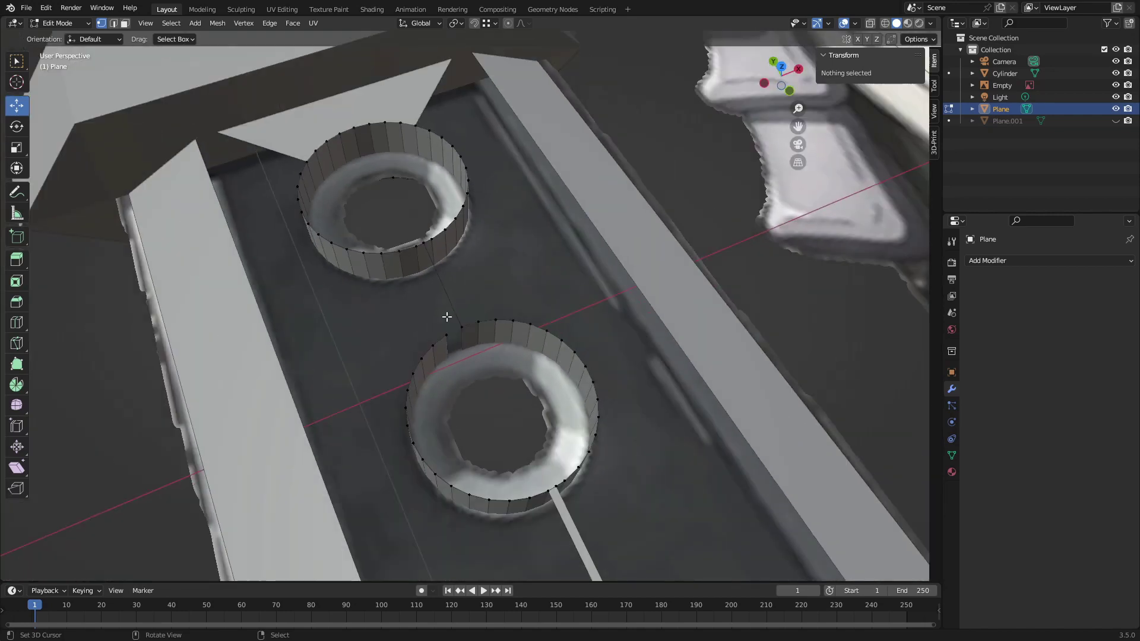
# Hide the reference image and clear the vertex selection to expose the hole walls.
pyautogui.click(461, 326)
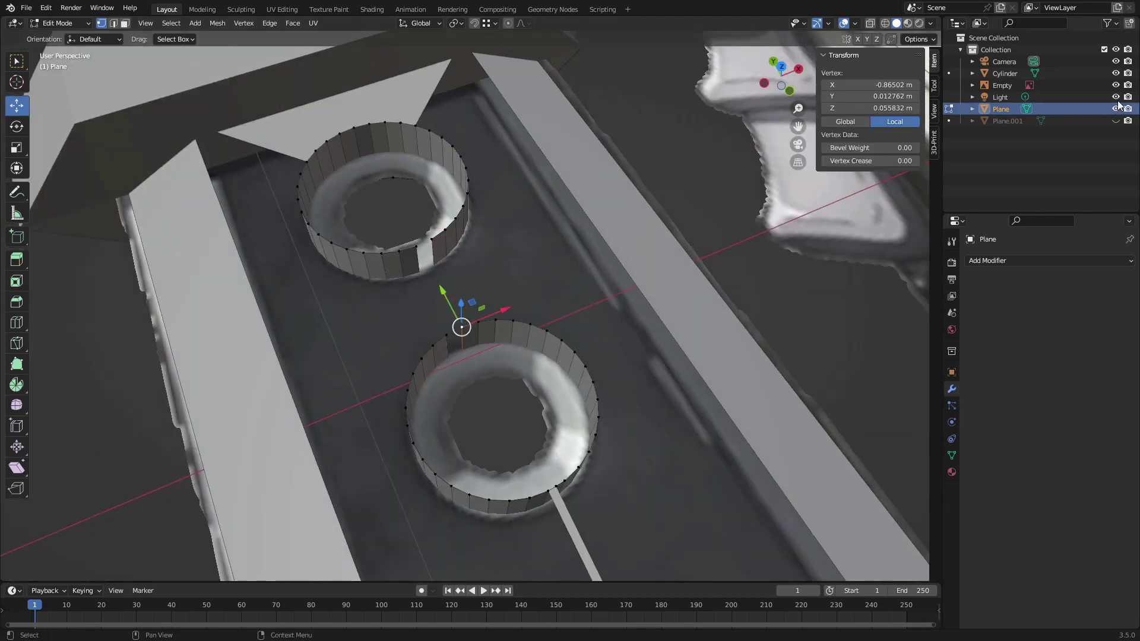
pyautogui.scroll(5, 438, 410)
pyautogui.hotkey('alt', 'a')
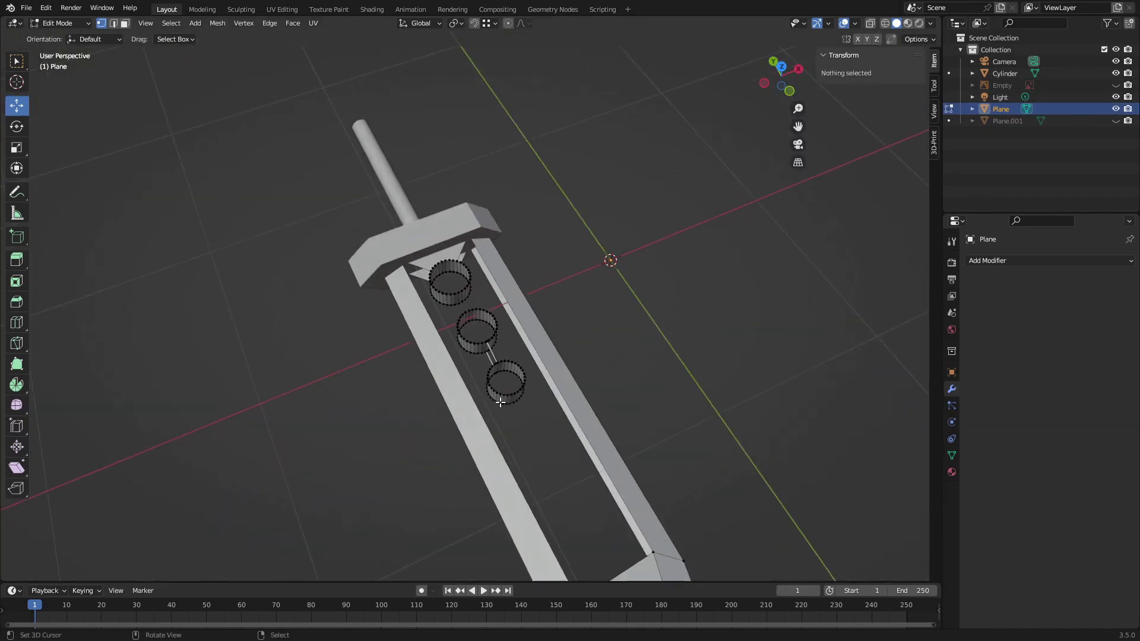
pyautogui.moveTo(501, 395); pyautogui.dragTo(510, 416, button='middle')
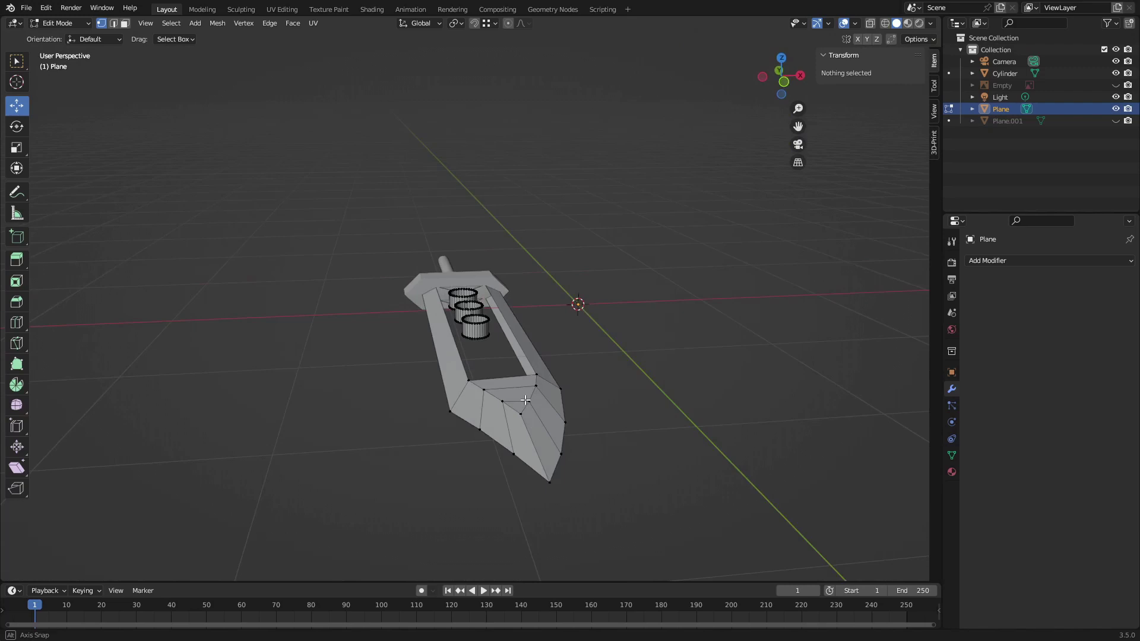
pyautogui.scroll(5, 510, 416)
pyautogui.scroll(2, 513, 442)
# Delete the stray vertices on the middle and lowest holes' rims where the connecting strip attached.
pyautogui.rightClick(568, 360)
pyautogui.press('x')
pyautogui.click(570, 363)
pyautogui.rightClick(657, 446)
pyautogui.press('x')
pyautogui.click(659, 447)
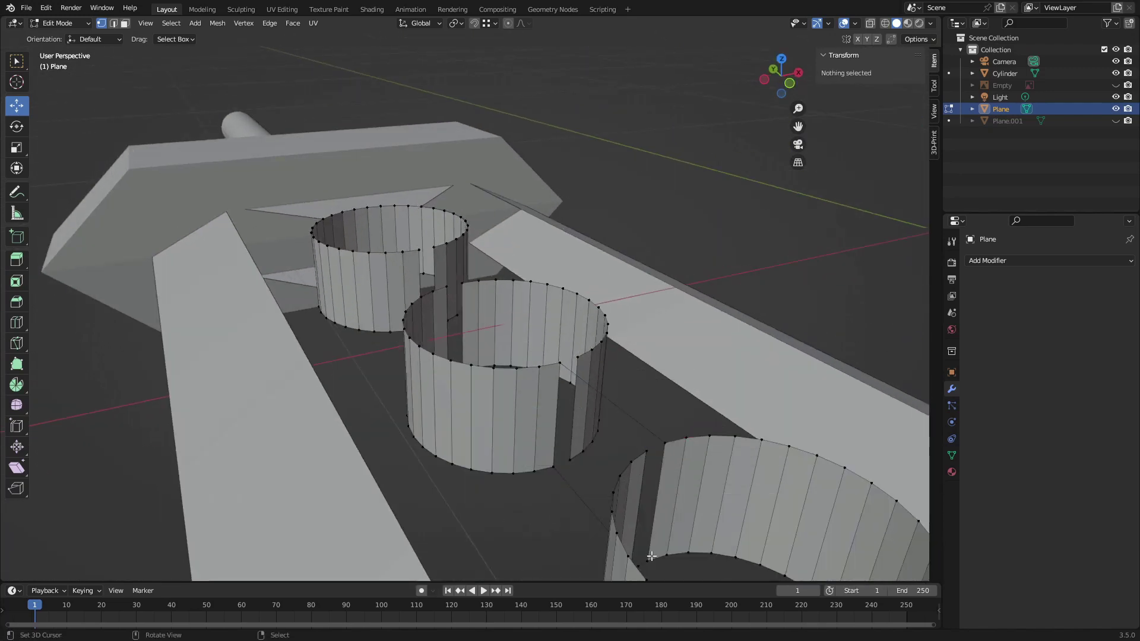
# Delete the leftover edge connecting the middle and lowest hole walls.
pyautogui.moveTo(570, 481); pyautogui.dragTo(507, 461, button='middle')
pyautogui.rightClick(528, 347)
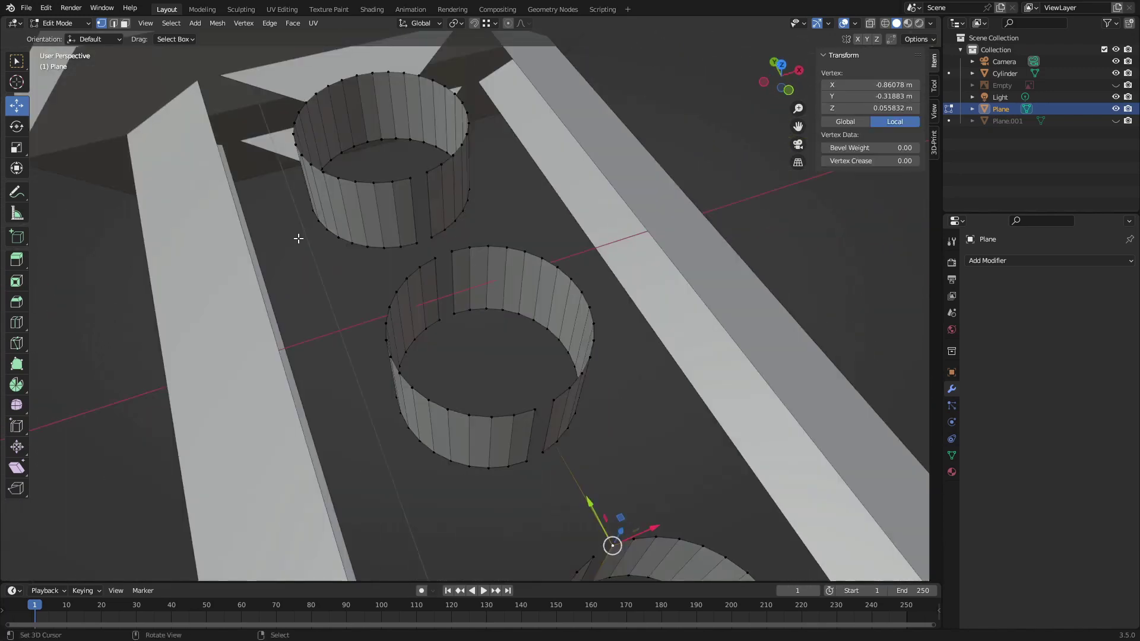
pyautogui.click(113, 23)
pyautogui.rightClick(596, 505)
pyautogui.press('x')
pyautogui.click(611, 440)
# Fill the gap in the top hole's wall with a new face between its border vertices.
pyautogui.click(102, 23)
pyautogui.keyDown('shift'); pyautogui.rightClick(432, 238); pyautogui.keyUp('shift')
pyautogui.press('f')
pyautogui.moveTo(311, 280); pyautogui.dragTo(303, 305, button='middle')
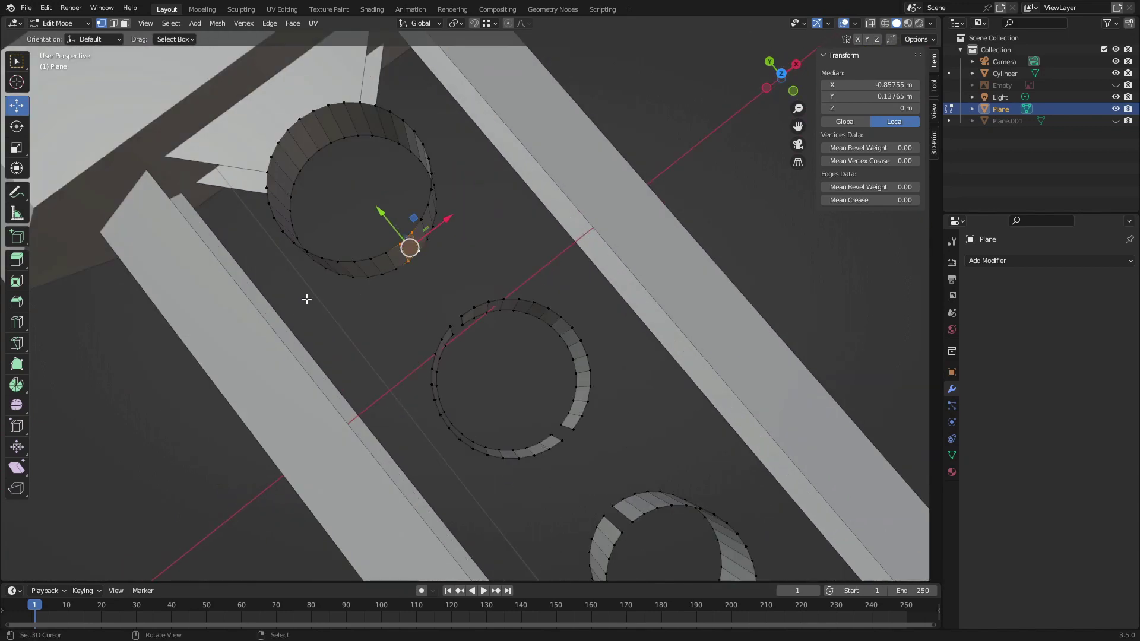
# Fill the remaining gaps in the middle and lowest holes' walls with new faces between their border vertices.
pyautogui.click(459, 321)
pyautogui.keyDown('shift'); pyautogui.rightClick(562, 443); pyautogui.keyUp('shift')
pyautogui.press('f')
pyautogui.press('f')
pyautogui.keyDown('shift'); pyautogui.moveTo(624, 505); pyautogui.dragTo(454, 315, button='middle'); pyautogui.keyUp('shift')
pyautogui.rightClick(453, 316)
pyautogui.keyDown('shift'); pyautogui.rightClick(444, 324); pyautogui.keyUp('shift')
pyautogui.press('f')
pyautogui.press('f')
# Join the neighbouring hole rims on the blade's front side with narrow connecting faces.
pyautogui.moveTo(542, 380); pyautogui.dragTo(622, 249, button='middle')
pyautogui.press('KP_7')
pyautogui.moveTo(584, 350); pyautogui.dragTo(564, 202, button='middle')
pyautogui.rightClick(514, 363)
pyautogui.keyDown('shift'); pyautogui.rightClick(493, 219); pyautogui.keyUp('shift')
pyautogui.keyDown('shift'); pyautogui.rightClick(515, 213); pyautogui.keyUp('shift')
pyautogui.keyDown('shift'); pyautogui.rightClick(535, 364); pyautogui.keyUp('shift')
pyautogui.press('f')
pyautogui.scroll(-7, 576, 331)
pyautogui.moveTo(576, 331); pyautogui.dragTo(635, 238, button='middle')
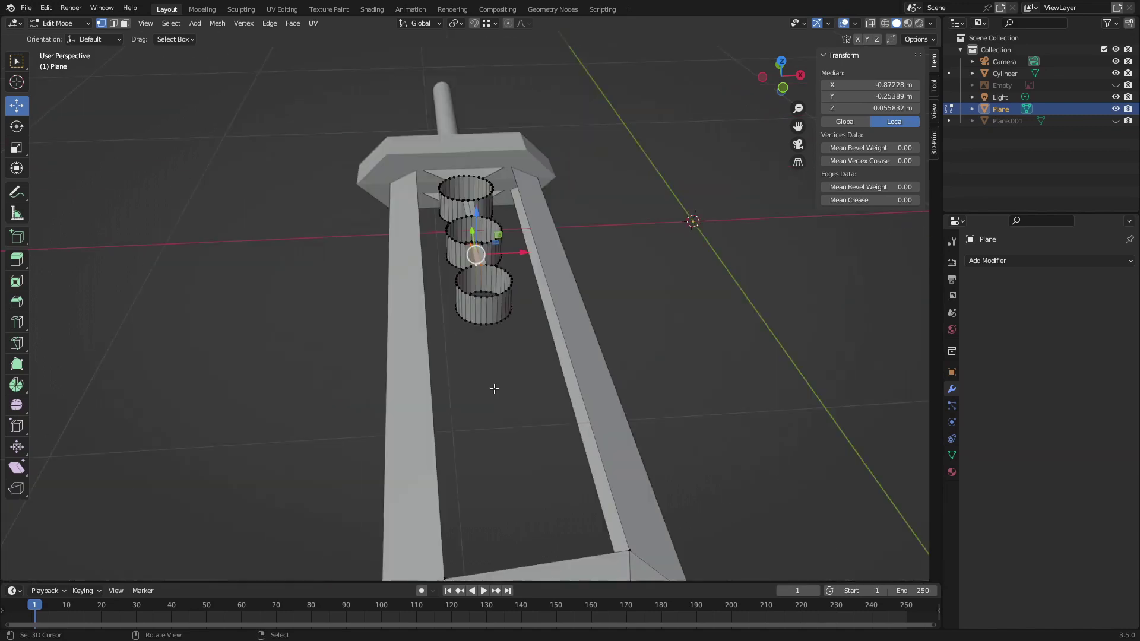
pyautogui.moveTo(493, 388); pyautogui.dragTo(487, 440, button='middle')
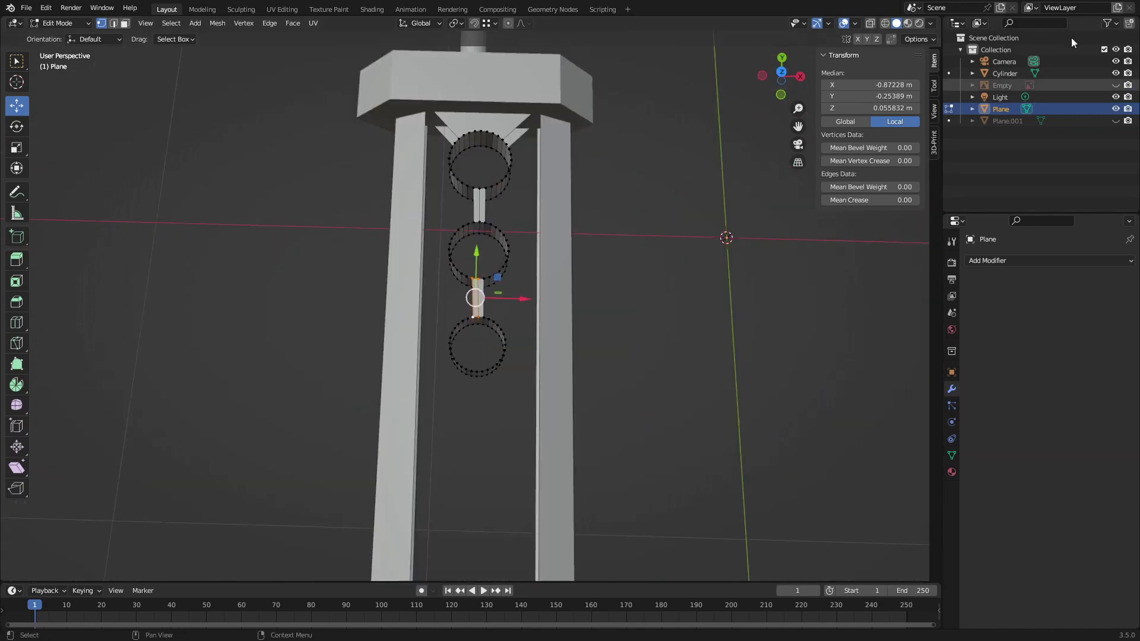
# Hide the Cylinder object and start bridging the facing hole rims on the blade's underside with a face.
pyautogui.click(1116, 74)
pyautogui.moveTo(598, 107); pyautogui.dragTo(347, 102, button='middle')
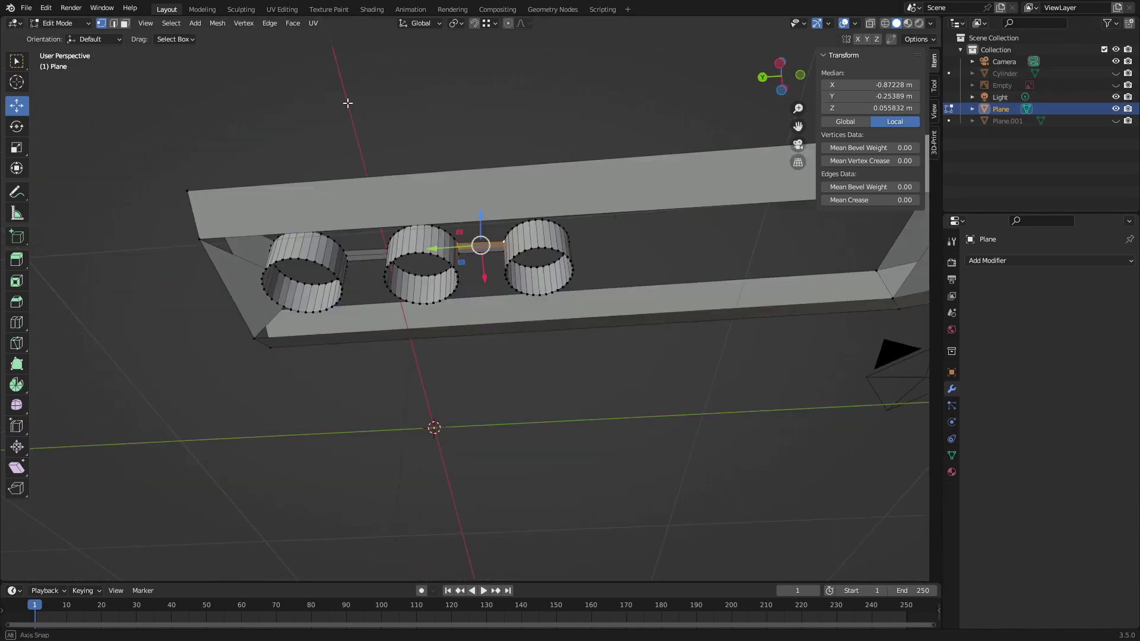
pyautogui.scroll(5, 346, 178)
pyautogui.rightClick(425, 275)
pyautogui.keyDown('shift'); pyautogui.rightClick(209, 223); pyautogui.keyUp('shift')
pyautogui.press('f')
# Add further connecting faces between the neighbouring hole rims on the blade's underside.
pyautogui.moveTo(224, 216); pyautogui.dragTo(291, 309, button='middle')
pyautogui.rightClick(286, 321)
pyautogui.keyDown('shift'); pyautogui.rightClick(303, 328); pyautogui.keyUp('shift')
pyautogui.keyDown('shift'); pyautogui.rightClick(443, 298); pyautogui.keyUp('shift')
pyautogui.press('f')
pyautogui.moveTo(440, 435); pyautogui.dragTo(464, 350, button='middle')
pyautogui.rightClick(481, 335)
pyautogui.keyDown('shift'); pyautogui.rightClick(416, 367); pyautogui.keyUp('shift')
pyautogui.keyDown('shift'); pyautogui.rightClick(403, 363); pyautogui.keyUp('shift')
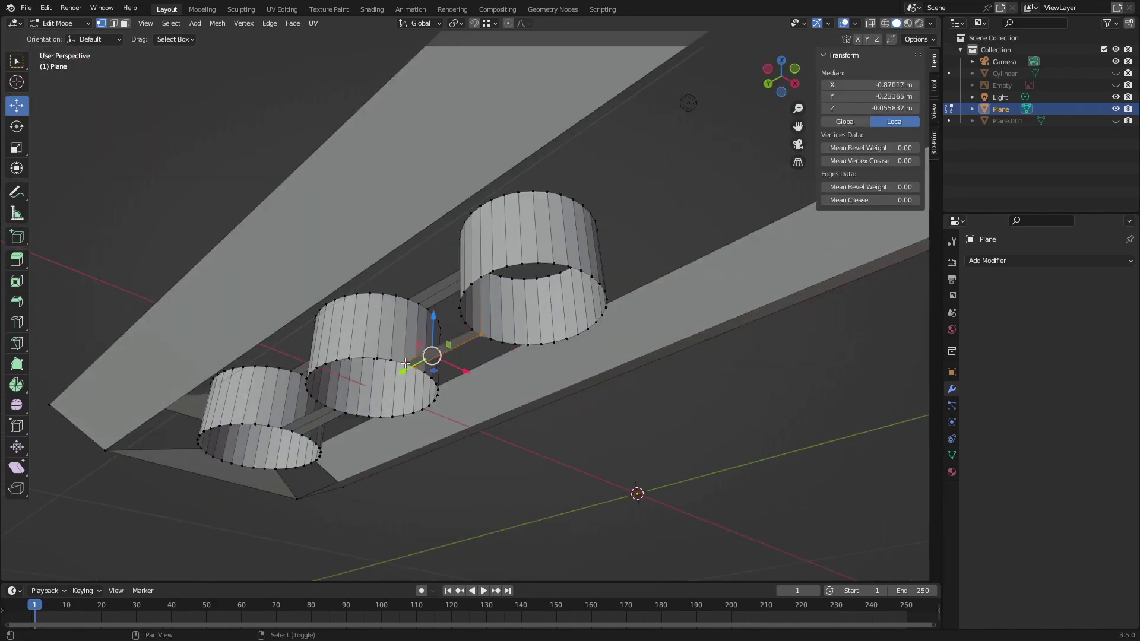
# Examine the connecting strips between the three holes and the face at the blade's wide end.
pyautogui.moveTo(467, 412); pyautogui.dragTo(113, 475, button='middle')
pyautogui.scroll(-5, 638, 361)
pyautogui.moveTo(282, 436); pyautogui.dragTo(258, 470, button='middle')
pyautogui.scroll(2, 262, 481)
pyautogui.press('3')
pyautogui.rightClick(270, 419)
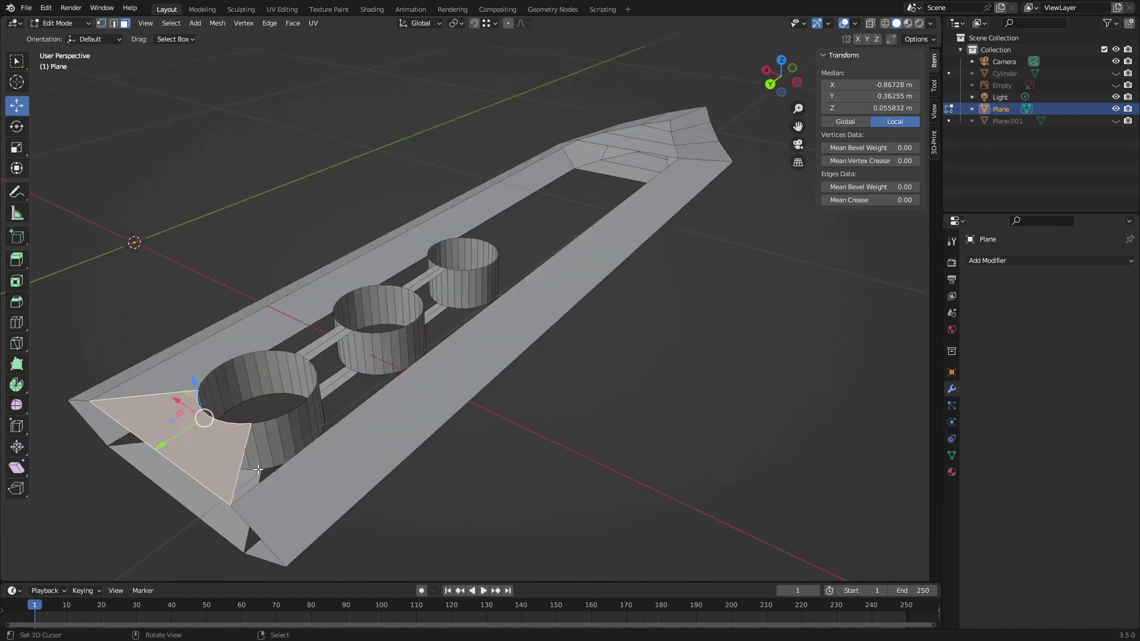
pyautogui.click(102, 24)
pyautogui.moveTo(262, 409); pyautogui.dragTo(244, 447, button='middle')
# Widen the front strip between the top and middle holes toward the blade's left edge with additional faces.
pyautogui.press('KP_7')
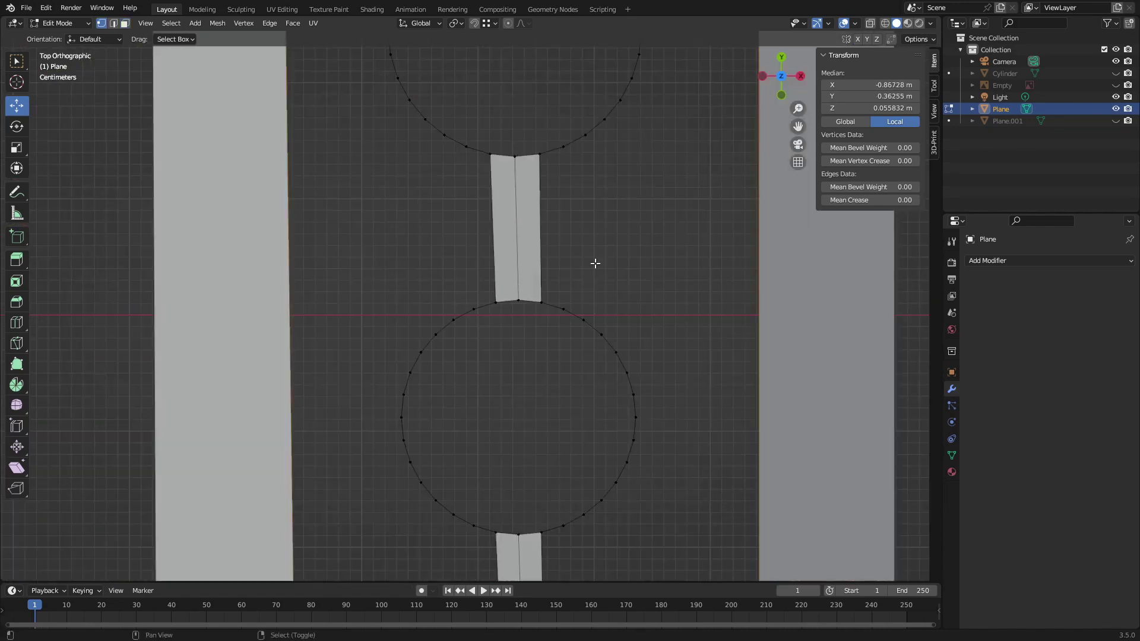
pyautogui.keyDown('shift'); pyautogui.moveTo(596, 262); pyautogui.dragTo(604, 382, button='middle'); pyautogui.keyUp('shift')
pyautogui.rightClick(436, 247)
pyautogui.rightClick(475, 271)
pyautogui.keyDown('shift'); pyautogui.rightClick(499, 278); pyautogui.keyUp('shift')
pyautogui.keyDown('shift'); pyautogui.rightClick(484, 434); pyautogui.keyUp('shift')
pyautogui.keyDown('shift'); pyautogui.rightClick(504, 430); pyautogui.keyUp('shift')
pyautogui.press('f')
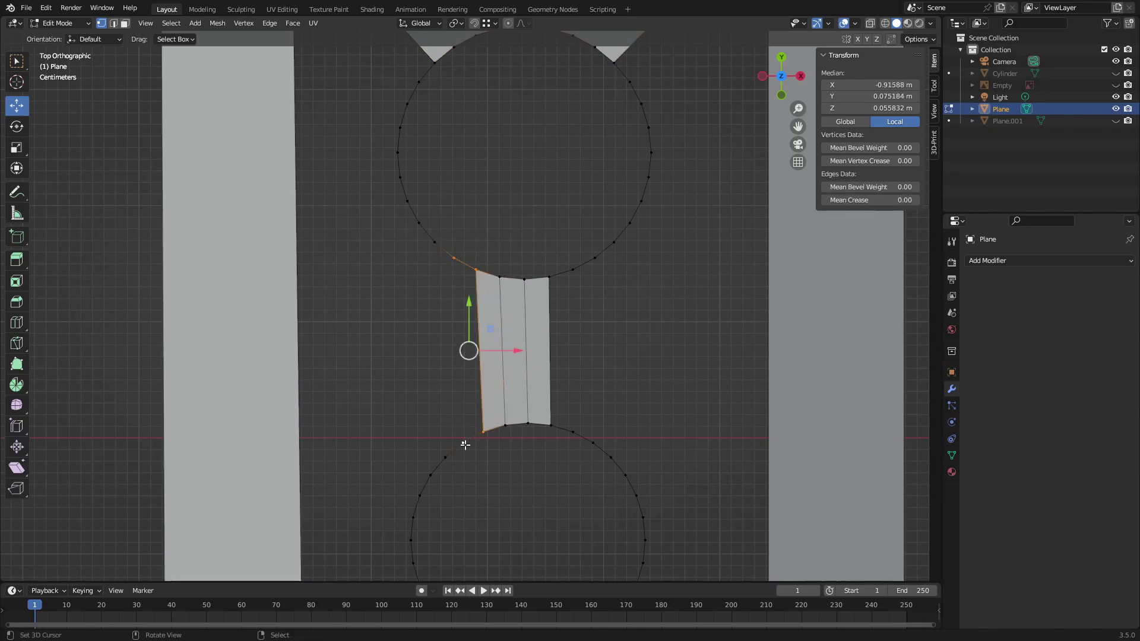
pyautogui.press('f')
pyautogui.rightClick(454, 258)
pyautogui.keyDown('shift'); pyautogui.rightClick(465, 444); pyautogui.keyUp('shift')
pyautogui.keyDown('shift'); pyautogui.rightClick(445, 458); pyautogui.keyUp('shift')
pyautogui.press('f')
pyautogui.scroll(-3, 578, 400)
pyautogui.scroll(4, 606, 347)
# Try to widen the front strip between the top and middle holes toward the blade's right edge.
pyautogui.rightClick(568, 450)
pyautogui.keyDown('shift'); pyautogui.rightClick(596, 458); pyautogui.keyUp('shift')
pyautogui.keyDown('shift'); pyautogui.rightClick(594, 263); pyautogui.keyUp('shift')
pyautogui.keyDown('shift'); pyautogui.rightClick(566, 270); pyautogui.keyUp('shift')
pyautogui.press('f')
pyautogui.keyDown('shift'); pyautogui.rightClick(566, 271); pyautogui.keyUp('shift')
pyautogui.keyDown('shift'); pyautogui.rightClick(567, 453); pyautogui.keyUp('shift')
pyautogui.moveTo(623, 345); pyautogui.dragTo(569, 247, button='middle')
pyautogui.hotkey('ctrl', 'z')
pyautogui.hotkey('ctrl', 'z')
pyautogui.hotkey('ctrl', 'z')
pyautogui.hotkey('ctrl', 'z')
pyautogui.hotkey('ctrl', 'z')
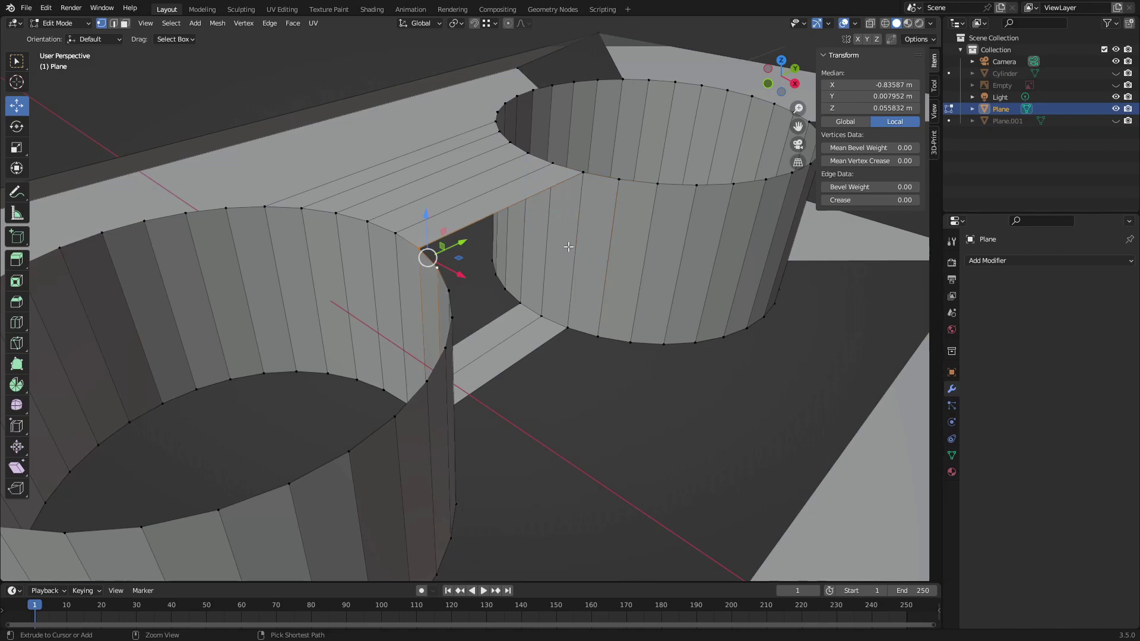
# Fill the missing faces on the right side of the front strip between the top and middle holes.
pyautogui.press('f')
pyautogui.keyDown('shift'); pyautogui.rightClick(419, 253); pyautogui.keyUp('shift')
pyautogui.keyDown('shift'); pyautogui.rightClick(583, 173); pyautogui.keyUp('shift')
pyautogui.keyDown('shift'); pyautogui.rightClick(658, 184); pyautogui.keyUp('shift')
pyautogui.keyDown('shift'); pyautogui.rightClick(450, 290); pyautogui.keyUp('shift')
pyautogui.press('f')
pyautogui.press('KP_7')
pyautogui.scroll(-3, 595, 336)
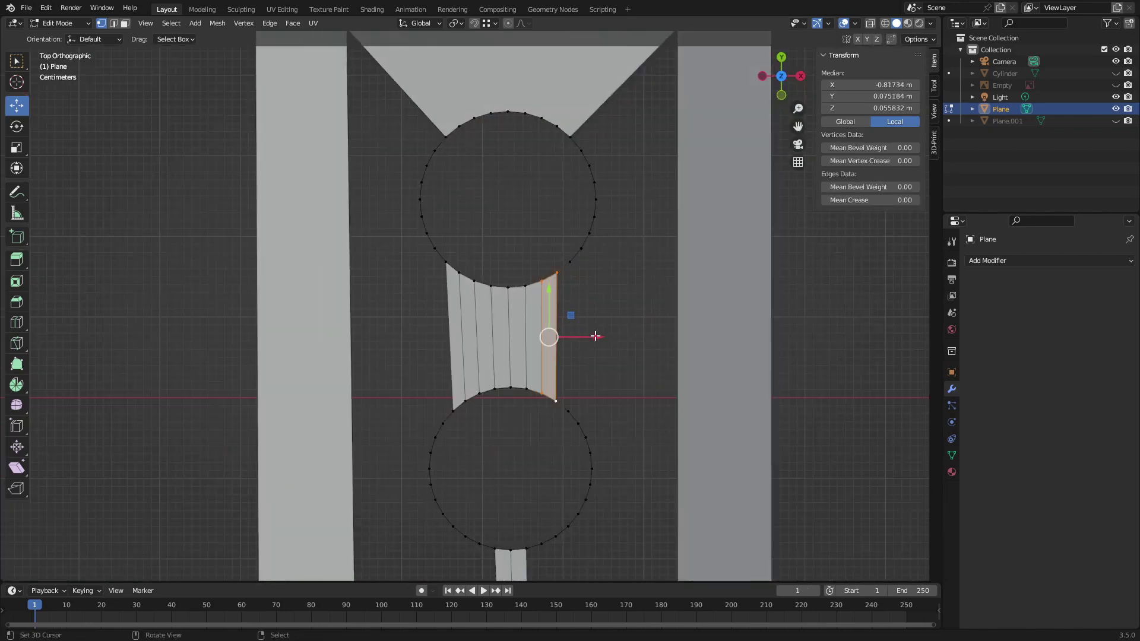
pyautogui.keyDown('shift'); pyautogui.rightClick(572, 260); pyautogui.keyUp('shift')
pyautogui.press('f')
pyautogui.scroll(1, 580, 433)
# Widen the front strip between the middle and lowest holes toward the blade's left edge with new faces.
pyautogui.keyDown('shift'); pyautogui.moveTo(580, 433); pyautogui.dragTo(595, 154, button='middle'); pyautogui.keyUp('shift')
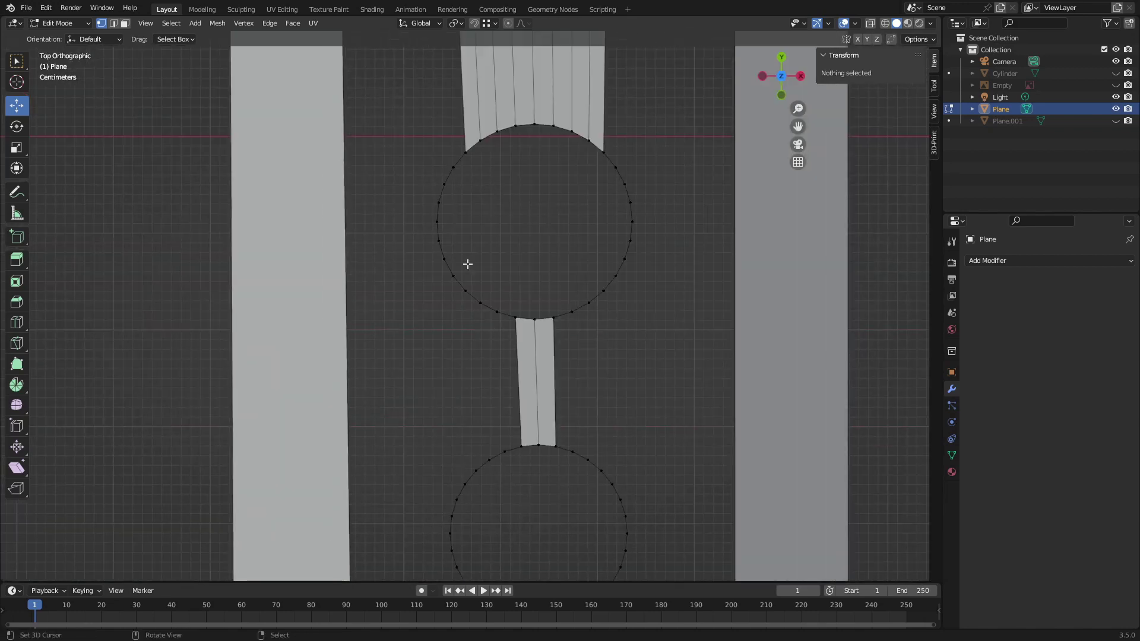
pyautogui.rightClick(497, 311)
pyautogui.keyDown('shift'); pyautogui.rightClick(516, 318); pyautogui.keyUp('shift')
pyautogui.keyDown('shift'); pyautogui.rightClick(520, 447); pyautogui.keyUp('shift')
pyautogui.keyDown('shift'); pyautogui.rightClick(492, 459); pyautogui.keyUp('shift')
pyautogui.keyDown('shift'); pyautogui.rightClick(476, 469); pyautogui.keyUp('shift')
pyautogui.press('f')
# Widen the front strip between the middle and lowest holes toward the right edge and clear the selection.
pyautogui.rightClick(558, 449)
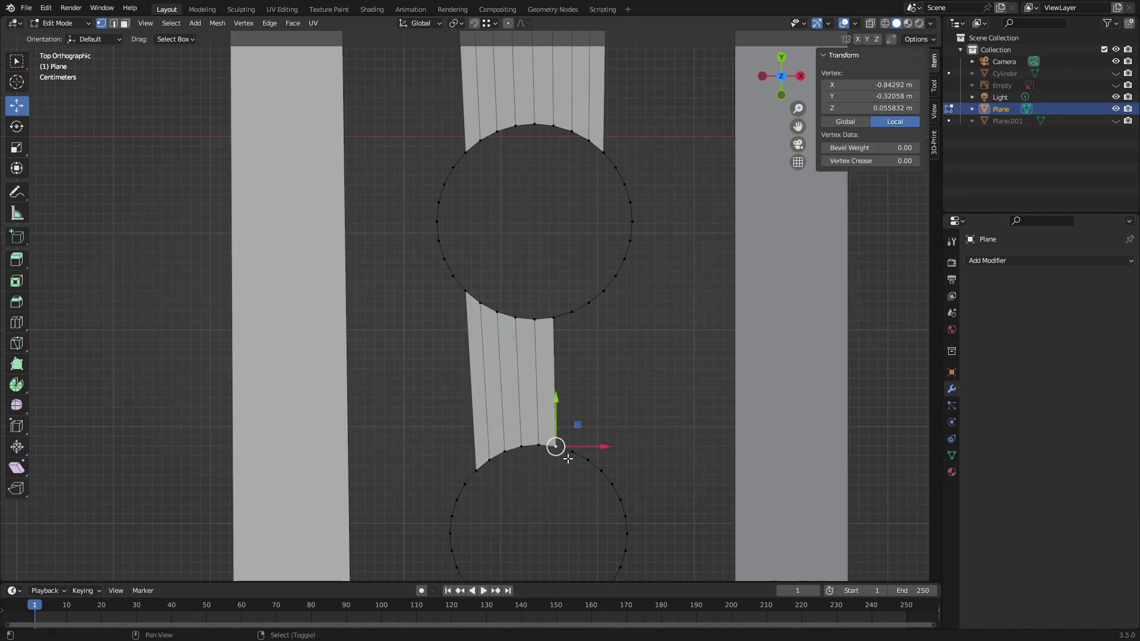
pyautogui.keyDown('shift'); pyautogui.rightClick(555, 319); pyautogui.keyUp('shift')
pyautogui.keyDown('shift'); pyautogui.rightClick(572, 314); pyautogui.keyUp('shift')
pyautogui.keyDown('shift'); pyautogui.rightClick(573, 452); pyautogui.keyUp('shift')
pyautogui.press('f')
pyautogui.rightClick(574, 454)
pyautogui.hotkey('alt', 'a')
# Widen the underside strip between the middle and lowest holes on its positive X side with new faces.
pyautogui.scroll(-6, 534, 442)
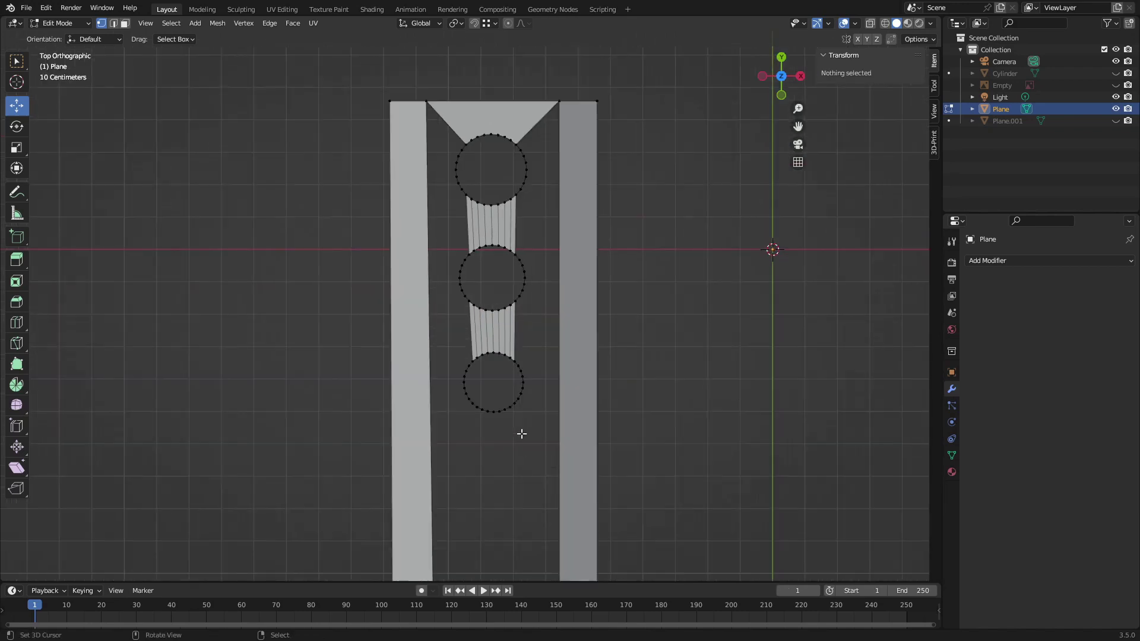
pyautogui.press('ctrl+KP_7')
pyautogui.scroll(8, 624, 363)
pyautogui.moveTo(703, 297); pyautogui.dragTo(701, 285, button='middle')
pyautogui.rightClick(608, 108)
pyautogui.keyDown('shift'); pyautogui.rightClick(586, 115); pyautogui.keyUp('shift')
pyautogui.keyDown('shift'); pyautogui.rightClick(630, 98); pyautogui.keyUp('shift')
pyautogui.keyDown('shift'); pyautogui.rightClick(640, 311); pyautogui.keyUp('shift')
pyautogui.press('f')
pyautogui.keyDown('shift'); pyautogui.rightClick(615, 299); pyautogui.keyUp('shift')
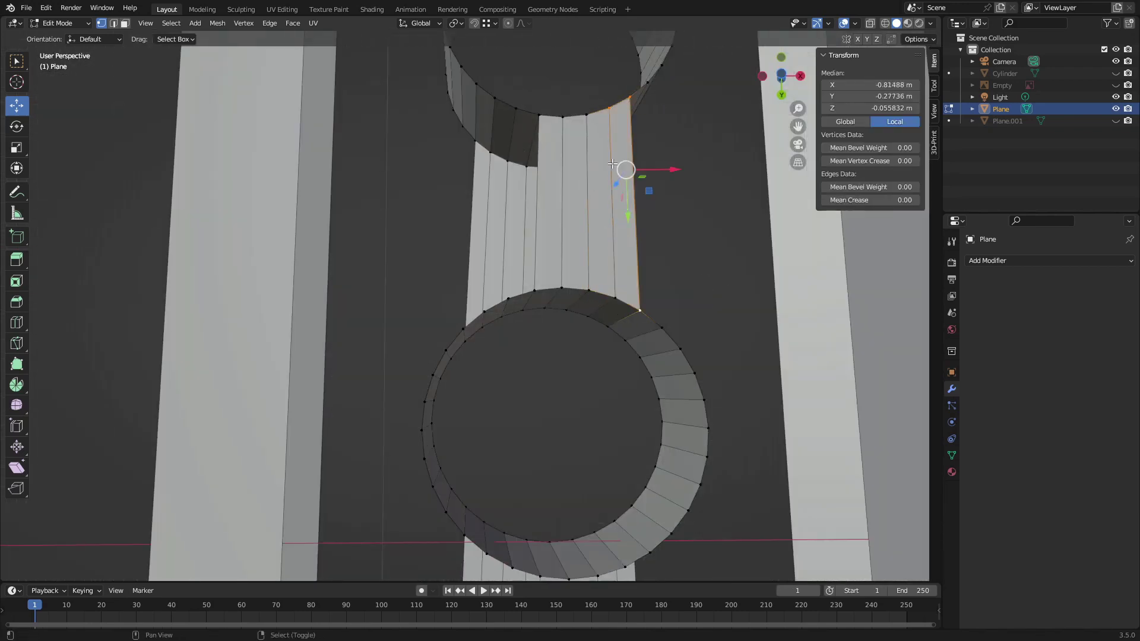
pyautogui.keyDown('shift'); pyautogui.rightClick(610, 108); pyautogui.keyUp('shift')
pyautogui.keyDown('shift'); pyautogui.rightClick(647, 84); pyautogui.keyUp('shift')
pyautogui.keyDown('shift'); pyautogui.rightClick(661, 327); pyautogui.keyUp('shift')
pyautogui.press('f')
# Extend the underside strip between the middle and lowest holes on its negative X side.
pyautogui.rightClick(509, 299)
pyautogui.keyDown('shift'); pyautogui.rightClick(515, 110); pyautogui.keyUp('shift')
pyautogui.keyDown('shift'); pyautogui.rightClick(495, 100); pyautogui.keyUp('shift')
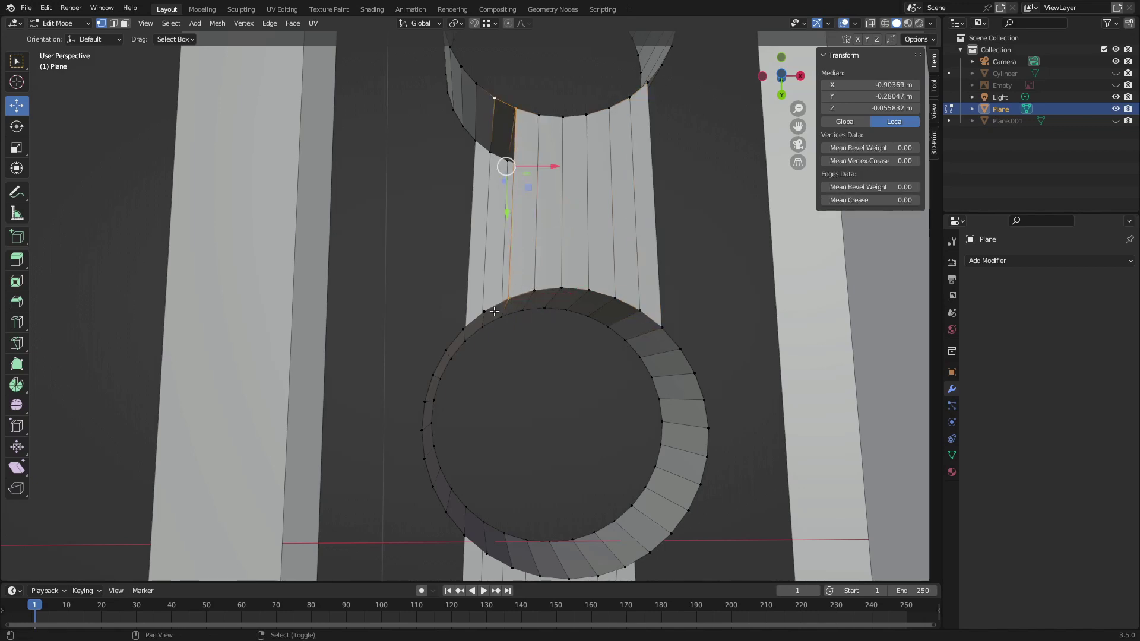
# Widen the underside strip between the top and middle holes on both sides with new faces.
pyautogui.moveTo(503, 343); pyautogui.dragTo(555, 472, button='middle')
pyautogui.rightClick(450, 283)
pyautogui.keyDown('shift'); pyautogui.rightClick(509, 179); pyautogui.keyUp('shift')
pyautogui.keyDown('shift'); pyautogui.rightClick(524, 191); pyautogui.keyUp('shift')
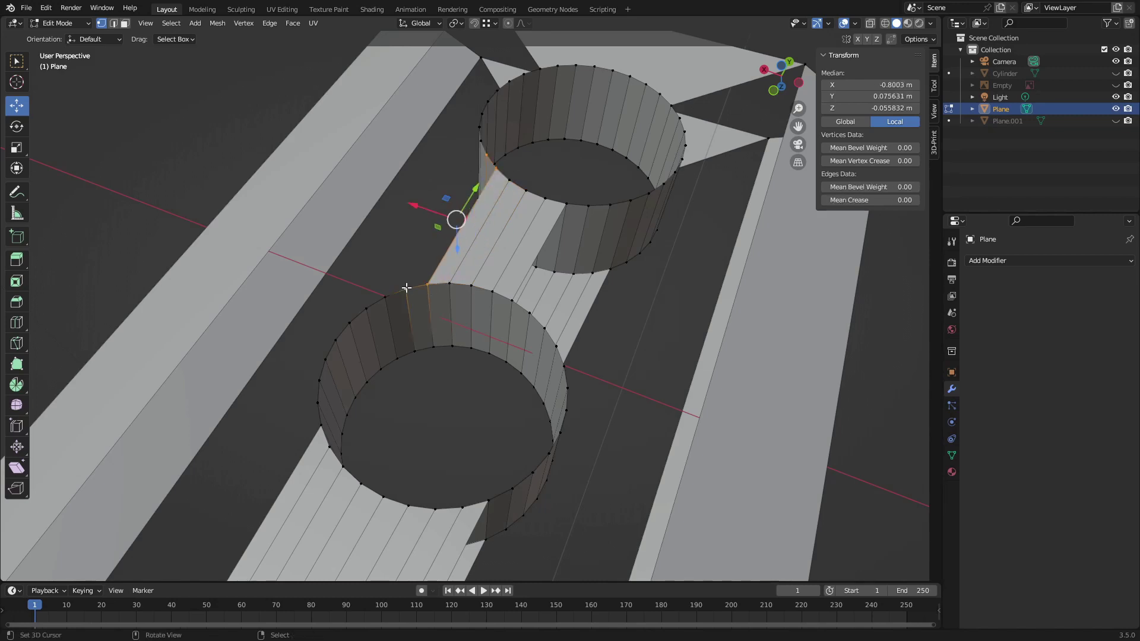
pyautogui.keyDown('shift'); pyautogui.rightClick(527, 313); pyautogui.keyUp('shift')
pyautogui.keyDown('shift'); pyautogui.rightClick(589, 206); pyautogui.keyUp('shift')
pyautogui.keyDown('shift'); pyautogui.rightClick(630, 201); pyautogui.keyUp('shift')
pyautogui.keyDown('shift'); pyautogui.rightClick(556, 346); pyautogui.keyUp('shift')
pyautogui.press('f')
pyautogui.press('KP_7')
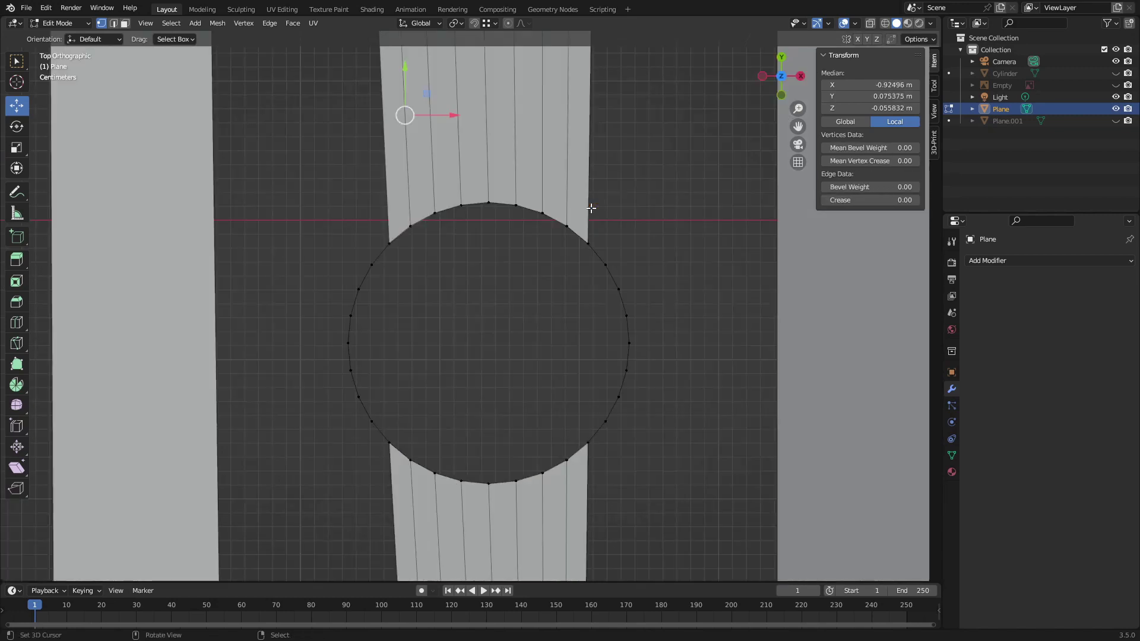
pyautogui.moveTo(451, 237); pyautogui.dragTo(506, 470, button='middle')
pyautogui.scroll(3, 506, 471)
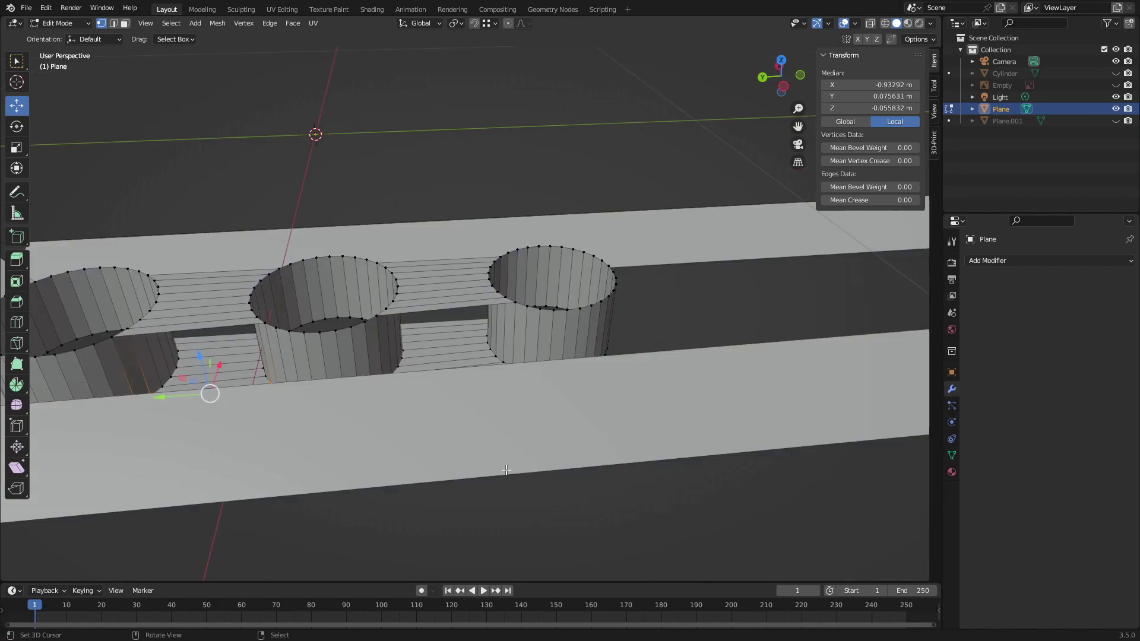
# Try to add three loop cuts across the blade's right side strip.
pyautogui.press('KP_7')
pyautogui.click(547, 303)
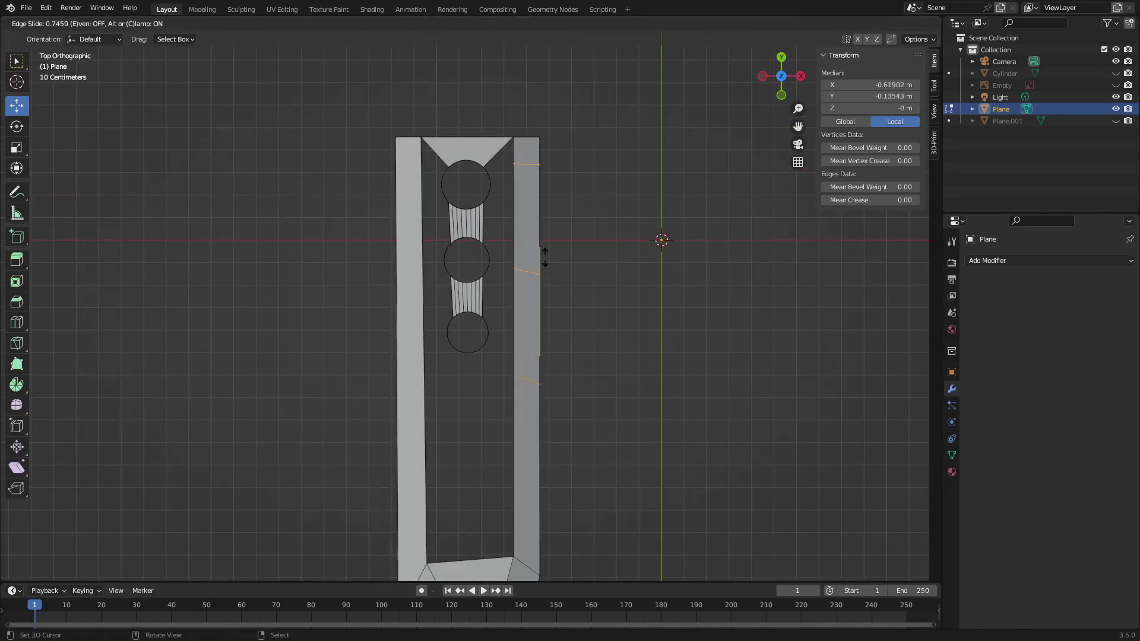
pyautogui.click(553, 253)
pyautogui.hotkey('ctrl', 'z')
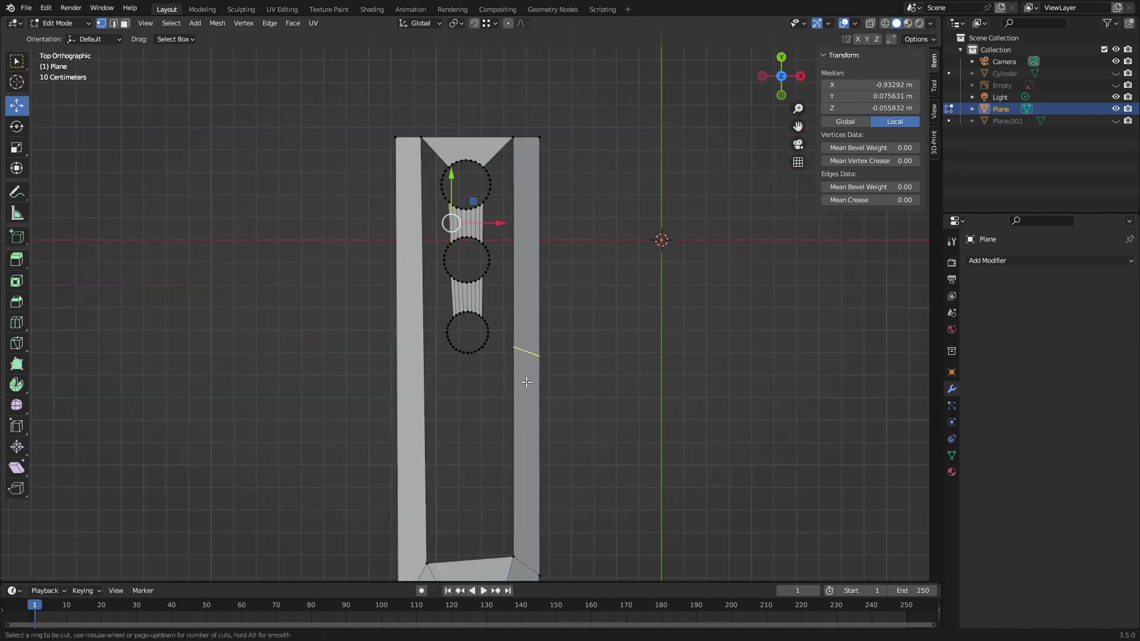
# Add single loop cuts across the blade's left and right side strips, level with the holes.
pyautogui.click(382, 395)
pyautogui.rightClick(382, 395)
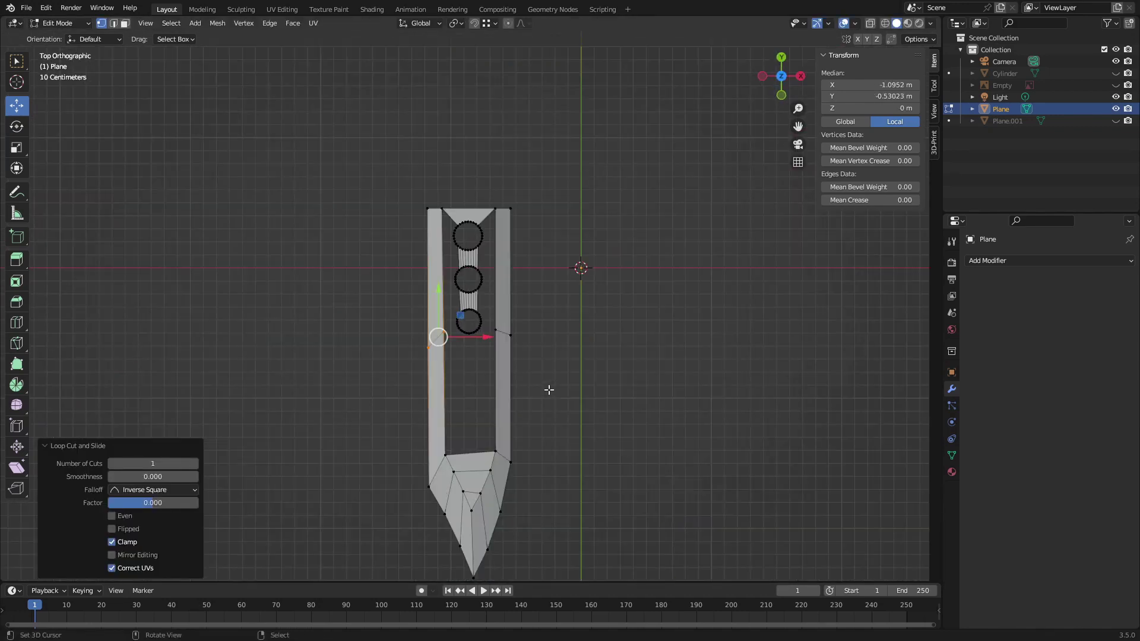
pyautogui.click(420, 295)
pyautogui.hotkey('ctrl', 'r')
pyautogui.click(516, 246)
pyautogui.click(517, 246)
pyautogui.hotkey('ctrl', 'r')
pyautogui.click(425, 241)
pyautogui.click(425, 242)
# Connect the loop-cut vertices on the blade's side to the hole rims and fill the gap between them.
pyautogui.scroll(8, 577, 305)
pyautogui.moveTo(577, 306); pyautogui.dragTo(463, 244, button='middle')
pyautogui.rightClick(606, 331)
pyautogui.moveTo(606, 333); pyautogui.dragTo(752, 354, button='middle')
pyautogui.keyDown('shift'); pyautogui.rightClick(531, 205); pyautogui.keyUp('shift')
pyautogui.press('f')
pyautogui.moveTo(582, 255); pyautogui.dragTo(525, 296, button='middle')
pyautogui.rightClick(513, 166)
pyautogui.keyDown('shift'); pyautogui.rightClick(574, 141); pyautogui.keyUp('shift')
pyautogui.press('f')
pyautogui.keyDown('shift'); pyautogui.rightClick(512, 201); pyautogui.keyUp('shift')
pyautogui.keyDown('shift'); pyautogui.rightClick(582, 408); pyautogui.keyUp('shift')
pyautogui.moveTo(558, 399); pyautogui.dragTo(525, 323, button='middle')
pyautogui.press('f')
# Fill the underside gap between the middle and bottom holes on the blade's right side with a face.
pyautogui.moveTo(594, 328); pyautogui.dragTo(508, 269, button='middle')
pyautogui.rightClick(441, 249)
pyautogui.keyDown('shift'); pyautogui.rightClick(444, 252); pyautogui.keyUp('shift')
pyautogui.keyDown('shift'); pyautogui.rightClick(456, 264); pyautogui.keyUp('shift')
pyautogui.keyDown('shift'); pyautogui.rightClick(413, 291); pyautogui.keyUp('shift')
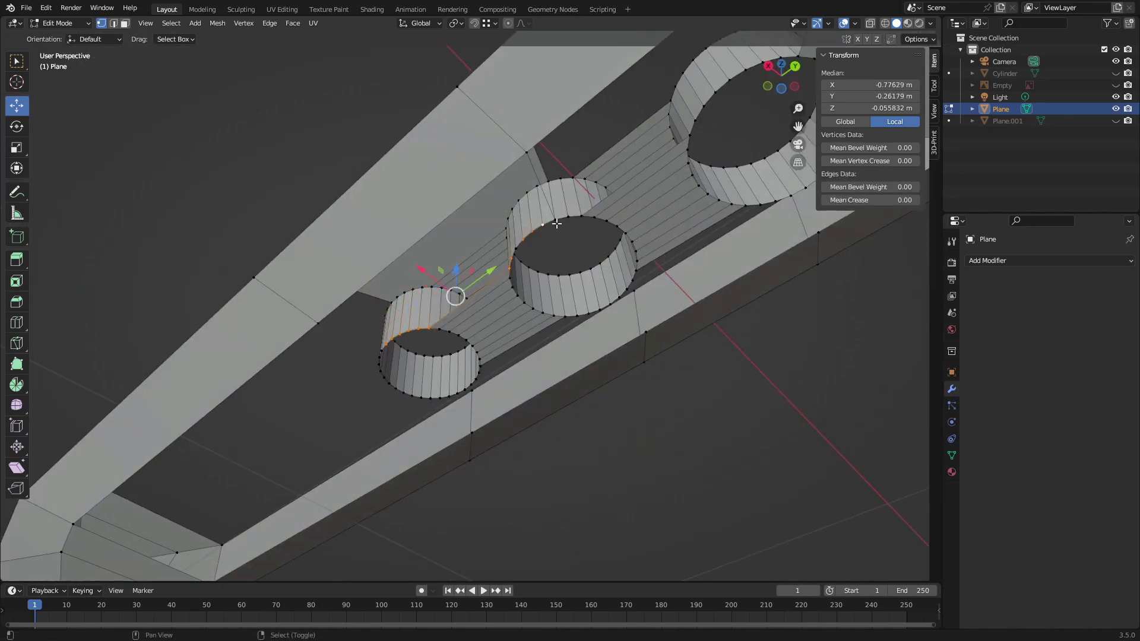
pyautogui.press('f')
# Fill the gap between the top and middle holes on the blade's right side with a face.
pyautogui.moveTo(324, 329); pyautogui.dragTo(552, 431, button='middle')
pyautogui.scroll(-5, 428, 484)
pyautogui.scroll(5, 555, 430)
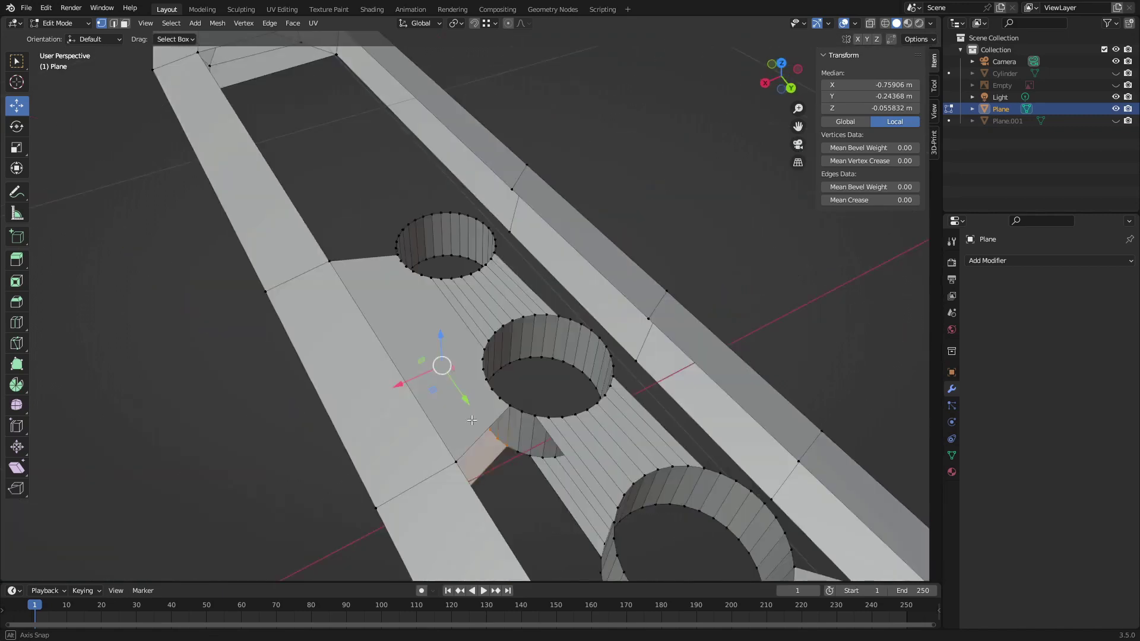
pyautogui.scroll(-1, 558, 430)
pyautogui.moveTo(569, 539); pyautogui.dragTo(452, 436, button='middle')
pyautogui.press('f')
# Create a face joining the top hole's rim to the right side strip and the blade's upper right corner on the front.
pyautogui.moveTo(345, 319); pyautogui.dragTo(415, 416, button='middle')
pyautogui.click(407, 373)
pyautogui.keyDown('shift'); pyautogui.click(351, 289); pyautogui.keyUp('shift')
pyautogui.keyDown('shift'); pyautogui.click(199, 428); pyautogui.keyUp('shift')
pyautogui.press('f')
pyautogui.moveTo(332, 469); pyautogui.dragTo(478, 493, button='middle')
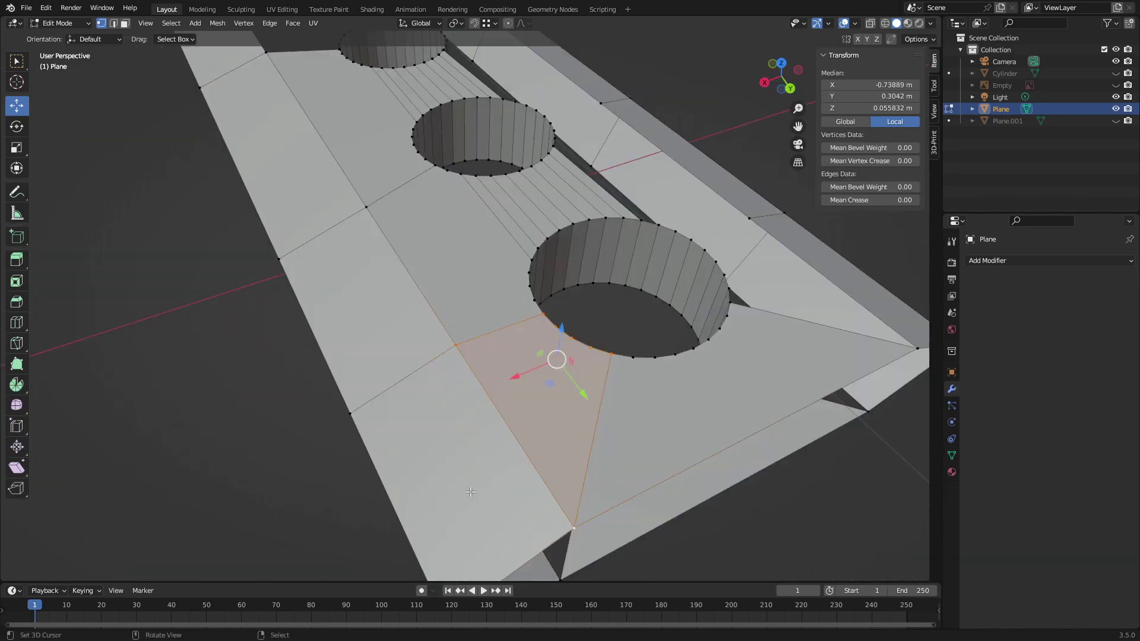
# Create the matching front face between the top hole's rim, the left side strip and the blade's upper left corner.
pyautogui.scroll(-3, 440, 468)
pyautogui.moveTo(404, 440); pyautogui.dragTo(264, 398, button='middle')
pyautogui.scroll(3, 357, 407)
pyautogui.rightClick(443, 415)
pyautogui.press('KP_7')
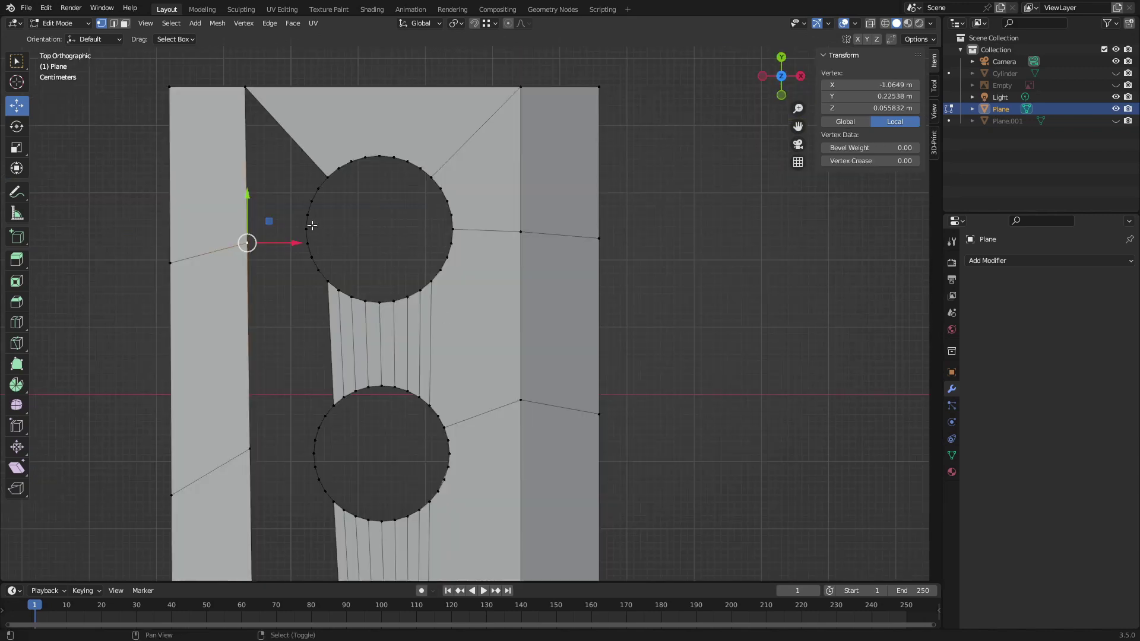
pyautogui.keyDown('ctrl'); pyautogui.click(307, 228); pyautogui.keyUp('ctrl')
pyautogui.press('f')
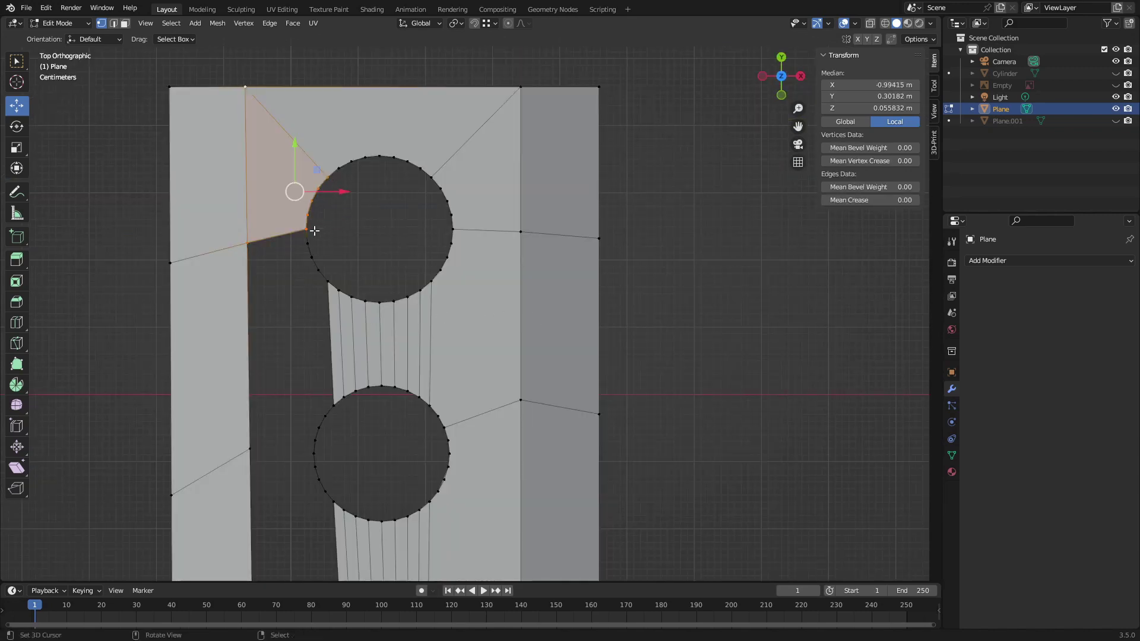
# Fill the two front gaps along the left side strip, from the top hole down to the bottom hole.
pyautogui.keyDown('shift'); pyautogui.rightClick(316, 443); pyautogui.keyUp('shift')
pyautogui.keyDown('shift'); pyautogui.rightClick(314, 454); pyautogui.keyUp('shift')
pyautogui.scroll(-2, 261, 466)
pyautogui.keyDown('shift'); pyautogui.moveTo(215, 476); pyautogui.dragTo(218, 329, button='middle'); pyautogui.keyUp('shift')
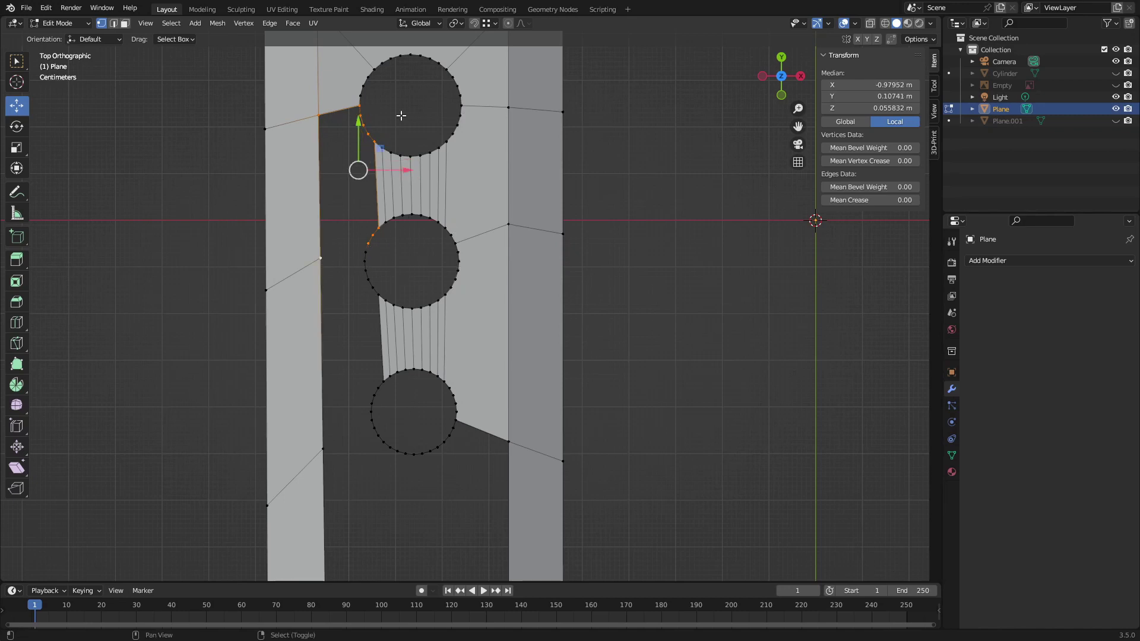
pyautogui.press('f')
pyautogui.scroll(1, 347, 241)
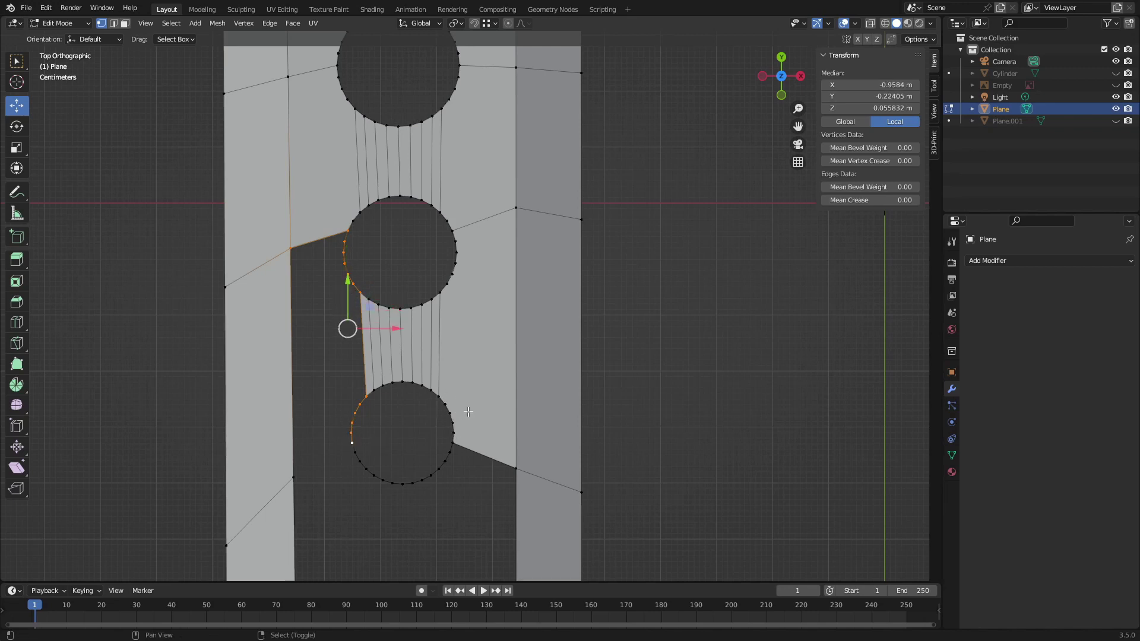
pyautogui.scroll(-6, 422, 471)
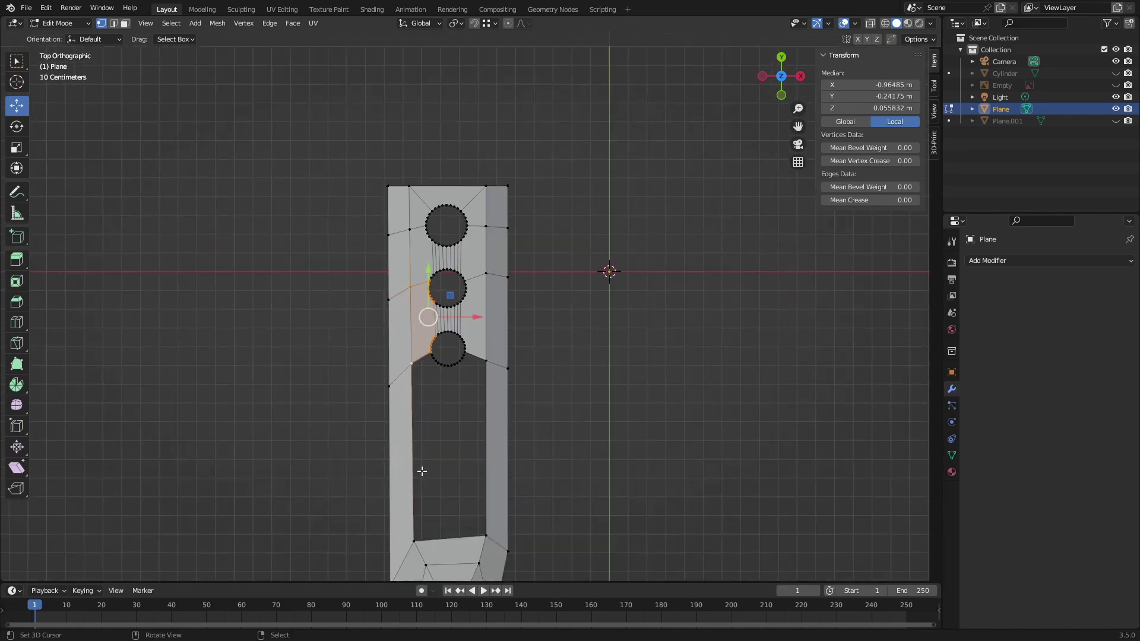
# Connect the left strip's vertices to the top and middle hole rims on the underside and fill the gap between them.
pyautogui.moveTo(432, 471)
pyautogui.mouseDown(button='middle')
pyautogui.moveTo(471, 295)
pyautogui.moveTo(431, 221)
pyautogui.moveTo(409, 380)
pyautogui.moveTo(661, 402)
pyautogui.moveTo(502, 381)
pyautogui.moveTo(435, 464)
pyautogui.mouseUp(button='middle')
pyautogui.rightClick(344, 384)
pyautogui.rightClick(435, 464)
pyautogui.keyDown('shift'); pyautogui.rightClick(410, 463); pyautogui.keyUp('shift')
pyautogui.keyDown('shift'); pyautogui.rightClick(348, 437); pyautogui.keyUp('shift')
pyautogui.moveTo(280, 474); pyautogui.dragTo(514, 417, button='middle')
pyautogui.rightClick(547, 426)
pyautogui.keyDown('shift'); pyautogui.rightClick(538, 484); pyautogui.keyUp('shift')
pyautogui.keyDown('shift'); pyautogui.rightClick(405, 434); pyautogui.keyUp('shift')
pyautogui.keyDown('shift'); pyautogui.rightClick(383, 518); pyautogui.keyUp('shift')
pyautogui.press('f')
# Fill the underside gap between the left side strip and the middle and bottom hole rims with a face.
pyautogui.rightClick(391, 445)
pyautogui.keyDown('shift'); pyautogui.moveTo(392, 445); pyautogui.dragTo(505, 395, button='middle'); pyautogui.keyUp('shift')
pyautogui.keyDown('shift'); pyautogui.rightClick(509, 461); pyautogui.keyUp('shift')
pyautogui.keyDown('shift'); pyautogui.rightClick(445, 402); pyautogui.keyUp('shift')
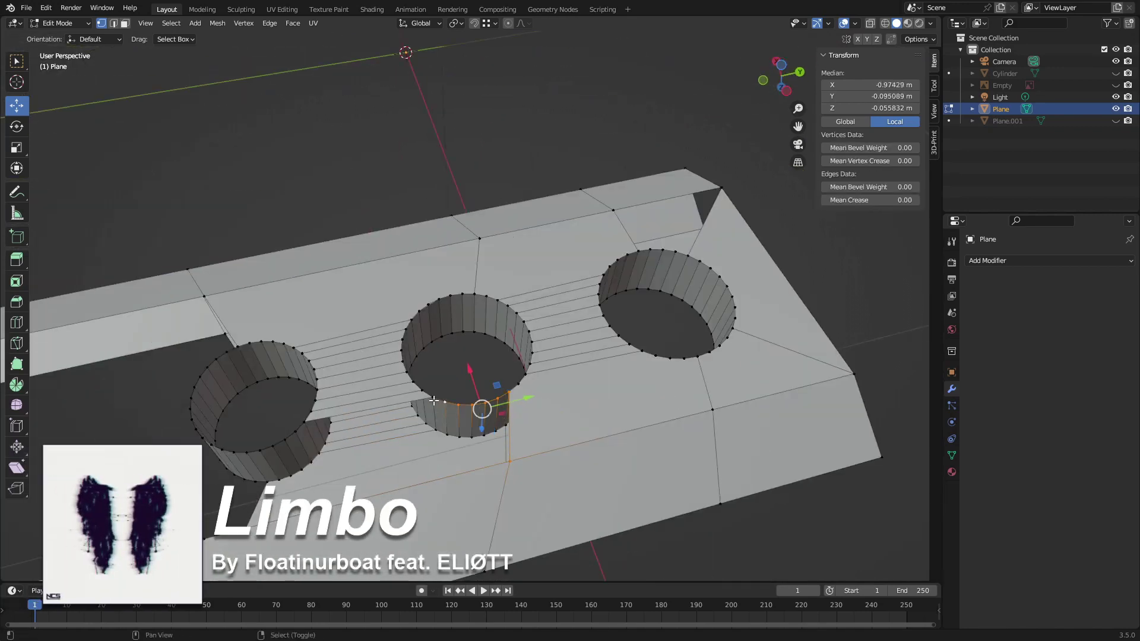
pyautogui.moveTo(307, 443); pyautogui.dragTo(368, 416, button='middle')
pyautogui.press('f')
# Fill the large opening in the blade's front below the bottom hole with a face.
pyautogui.scroll(4, 368, 415)
pyautogui.rightClick(344, 410)
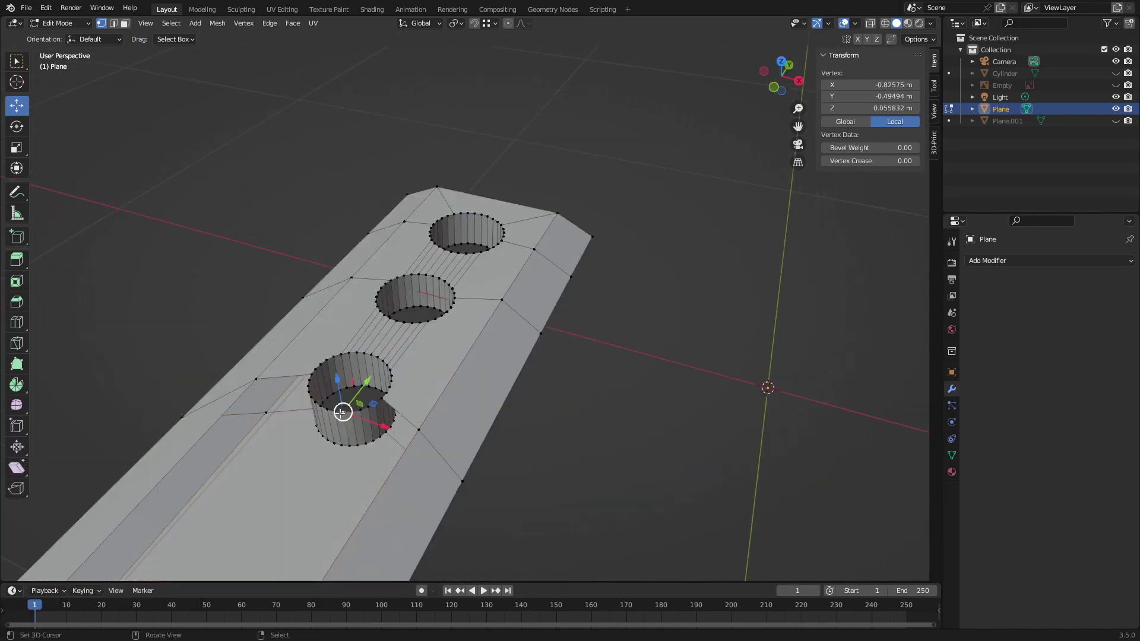
pyautogui.scroll(-5, 338, 439)
pyautogui.press('f')
# Create the underside face joining the top hole's rim to the right side strip and the blade's upper right corner.
pyautogui.moveTo(331, 452); pyautogui.dragTo(340, 346, button='middle')
pyautogui.rightClick(586, 259)
pyautogui.keyDown('shift'); pyautogui.rightClick(656, 289); pyautogui.keyUp('shift')
pyautogui.keyDown('shift'); pyautogui.rightClick(588, 324); pyautogui.keyUp('shift')
pyautogui.press('f')
pyautogui.moveTo(587, 332); pyautogui.dragTo(473, 234, button='middle')
pyautogui.rightClick(460, 205)
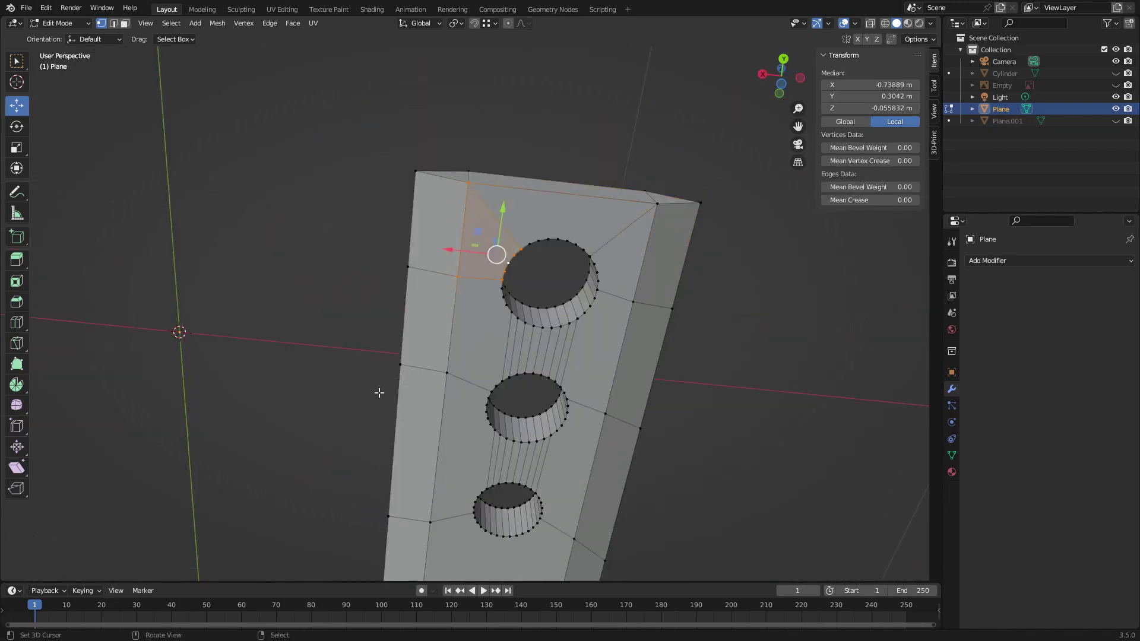
# Add a centred loop cut around the inner wall of each of the three holes.
pyautogui.press('KP_7')
pyautogui.scroll(6, 552, 463)
pyautogui.moveTo(552, 462); pyautogui.dragTo(543, 386, button='middle')
pyautogui.hotkey('ctrl', 'r')
pyautogui.click(336, 196)
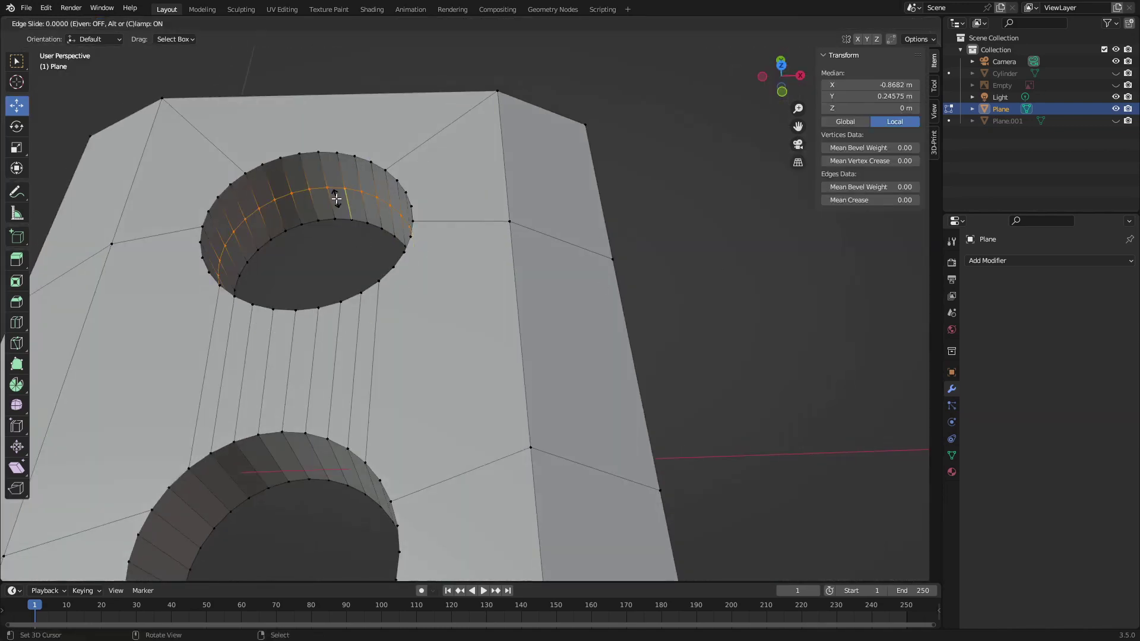
pyautogui.scroll(-4, 336, 195)
pyautogui.hotkey('ctrl', 'r')
pyautogui.click(377, 387)
pyautogui.hotkey('ctrl', 'r')
pyautogui.click(351, 410)
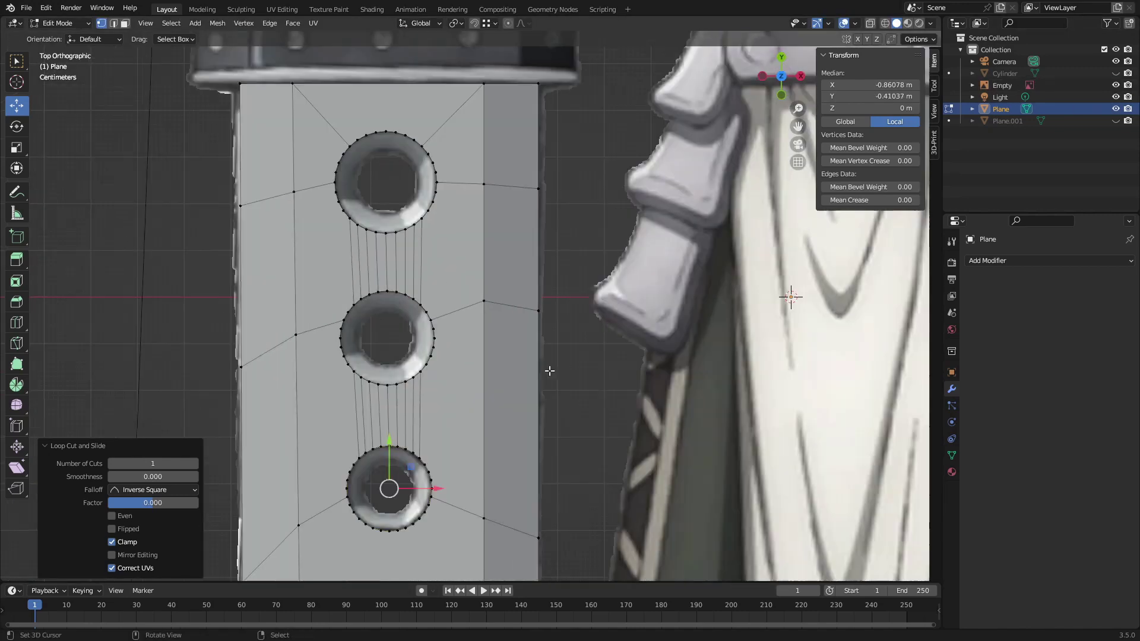
# Scale the holes' central edge loops inward to match the sloped hole rims in the reference image.
pyautogui.scroll(2, 368, 238)
pyautogui.press('s')
pyautogui.click(407, 307)
pyautogui.hotkey('alt', 'z')
pyautogui.moveTo(407, 307); pyautogui.dragTo(404, 271, button='middle')
pyautogui.keyDown('alt'); pyautogui.rightClick(378, 53); pyautogui.keyUp('alt')
pyautogui.keyDown('alt'); pyautogui.rightClick(380, 64); pyautogui.keyUp('alt')
pyautogui.press('KP_7')
pyautogui.press('e')
pyautogui.press('s')
pyautogui.click(499, 183)
pyautogui.moveTo(593, 280); pyautogui.dragTo(585, 241, button='middle')
pyautogui.press('KP_7')
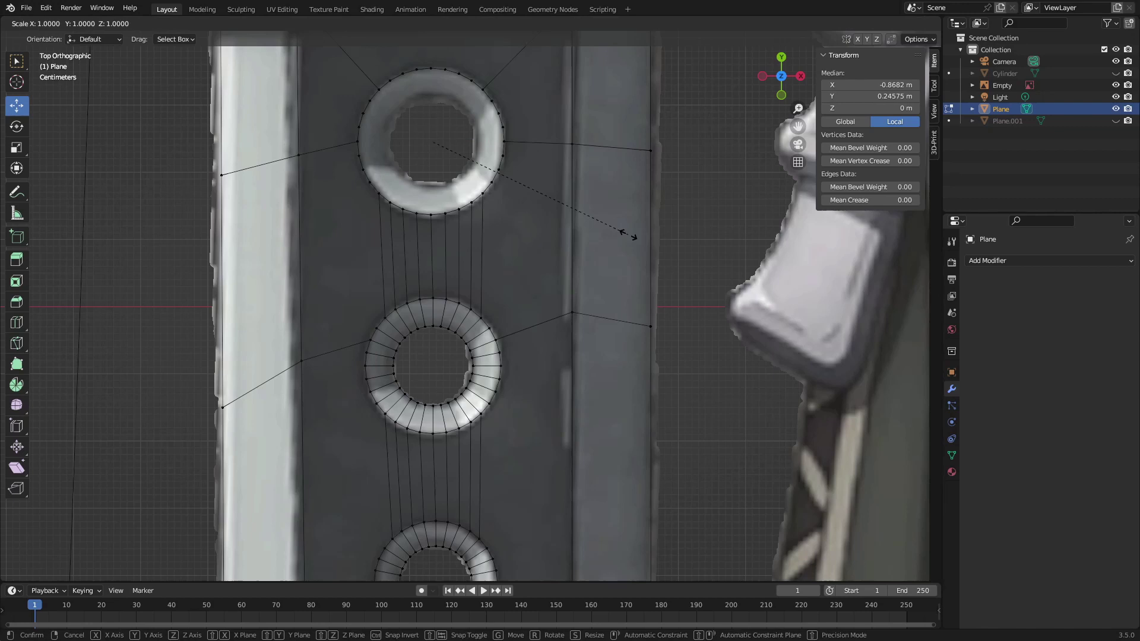
# Return to Object Mode in solid shading and unhide the handle and guard object.
pyautogui.press('Tab')
pyautogui.press('z')
pyautogui.click(718, 209)
pyautogui.moveTo(719, 209)
pyautogui.mouseDown(button='middle')
pyautogui.moveTo(279, 168)
pyautogui.moveTo(618, 123)
pyautogui.moveTo(779, 140)
pyautogui.mouseUp(button='middle')
pyautogui.click(1115, 74)
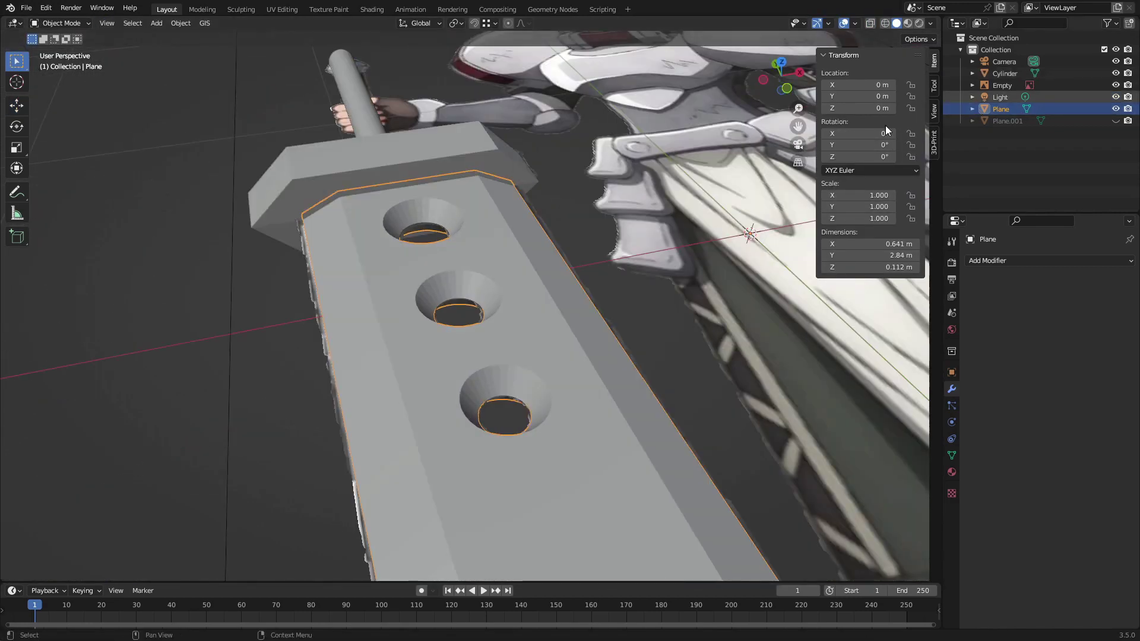
pyautogui.scroll(-4, 469, 261)
pyautogui.moveTo(469, 261); pyautogui.dragTo(460, 298, button='middle')
# Select the whole blade mesh in wireframe from above, then shift it along X and rotate it towards the reference.
pyautogui.press('KP_7')
pyautogui.press('Tab')
pyautogui.press('a')
pyautogui.click(525, 324)
pyautogui.scroll(1, 547, 350)
pyautogui.keyDown('shift'); pyautogui.moveTo(547, 350); pyautogui.dragTo(624, 279, button='middle'); pyautogui.keyUp('shift')
pyautogui.press('z')
pyautogui.click(581, 280)
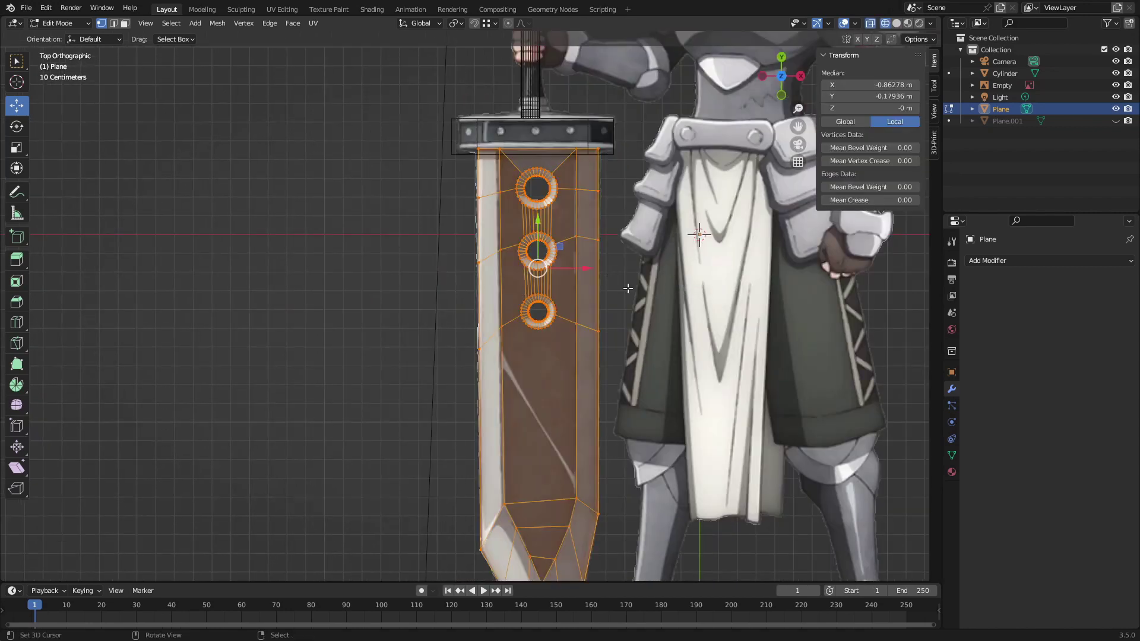
pyautogui.moveTo(586, 269); pyautogui.dragTo(584, 269)
pyautogui.press('r')
pyautogui.click(633, 266)
# Fine-tune the blade's Y position, rotation and X position so its outline follows the reference sword.
pyautogui.moveTo(535, 220); pyautogui.dragTo(535, 217)
pyautogui.press('r')
pyautogui.click(655, 231)
pyautogui.moveTo(584, 265); pyautogui.dragTo(582, 265)
pyautogui.moveTo(533, 217); pyautogui.dragTo(533, 219)
# Examine the blade's alignment with the guard from above and in solid perspective, with the reference image temporarily hidden.
pyautogui.click(1115, 85)
pyautogui.scroll(-4, 648, 264)
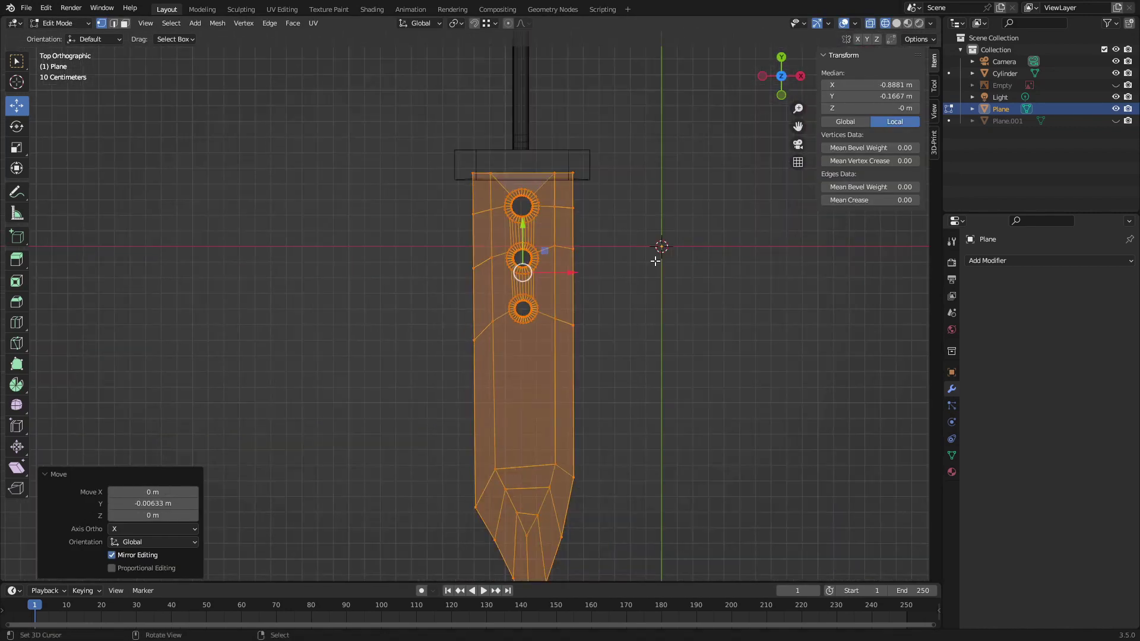
pyautogui.scroll(7, 648, 265)
pyautogui.moveTo(648, 265)
pyautogui.mouseDown(button='middle')
pyautogui.moveTo(600, 160)
pyautogui.moveTo(415, 301)
pyautogui.moveTo(433, 364)
pyautogui.moveTo(783, 344)
pyautogui.mouseUp(button='middle')
pyautogui.scroll(-7, 415, 300)
pyautogui.press('z')
pyautogui.click(827, 344)
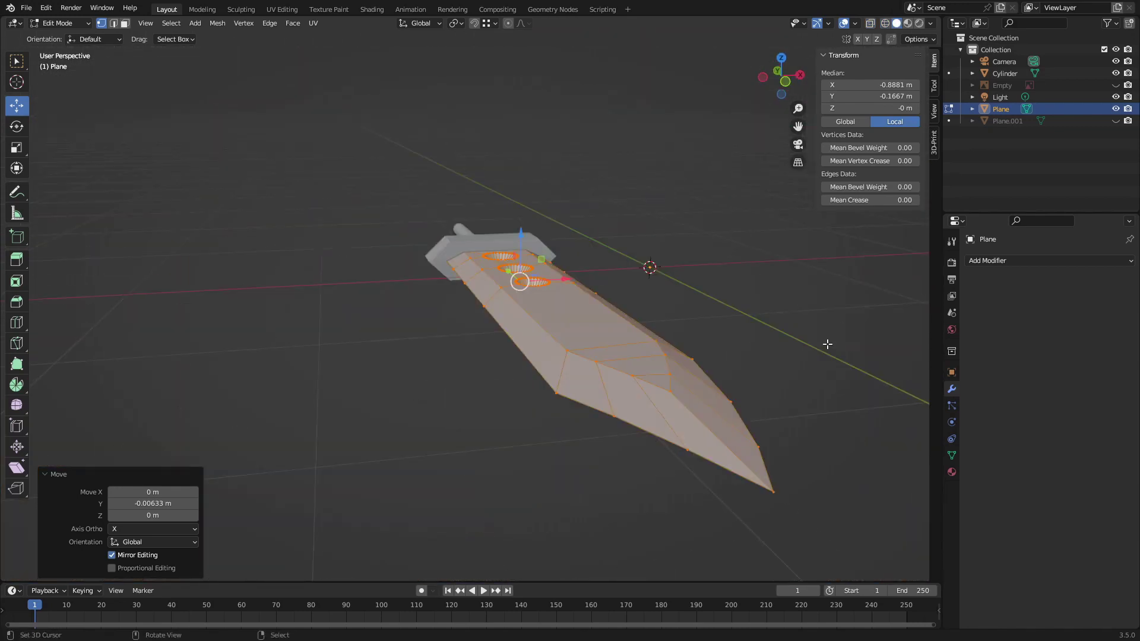
pyautogui.click(1116, 85)
pyautogui.scroll(6, 571, 202)
pyautogui.moveTo(570, 202); pyautogui.dragTo(559, 380, button='middle')
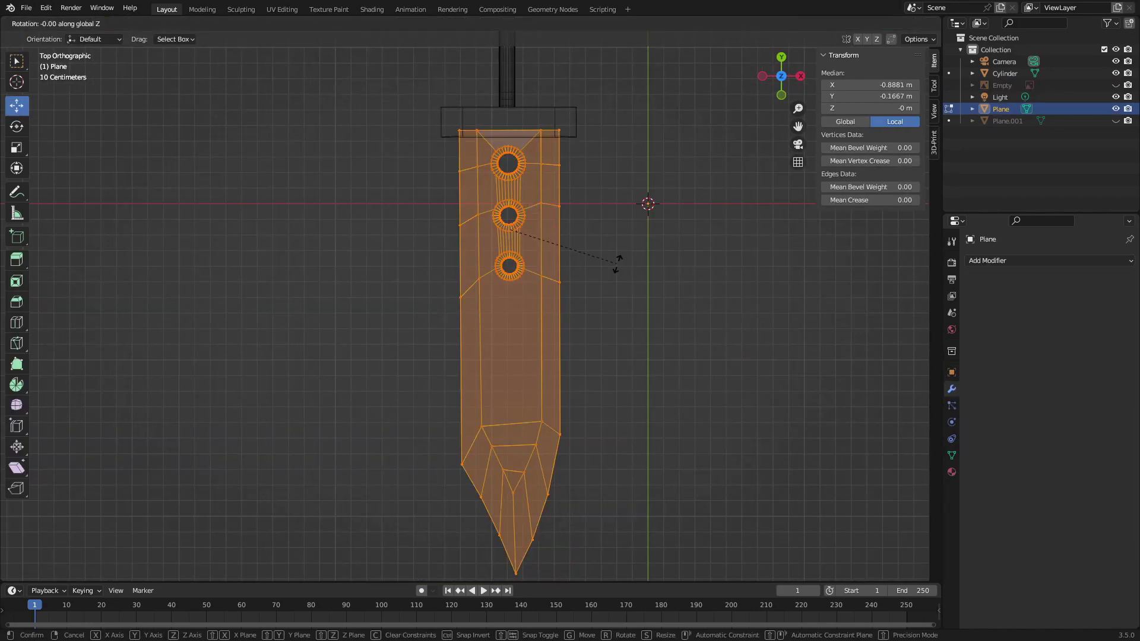
# Adjust the blade mesh's rotation and move it along X to line up with the guard.
pyautogui.click(618, 263)
pyautogui.press('g')
pyautogui.press('x')
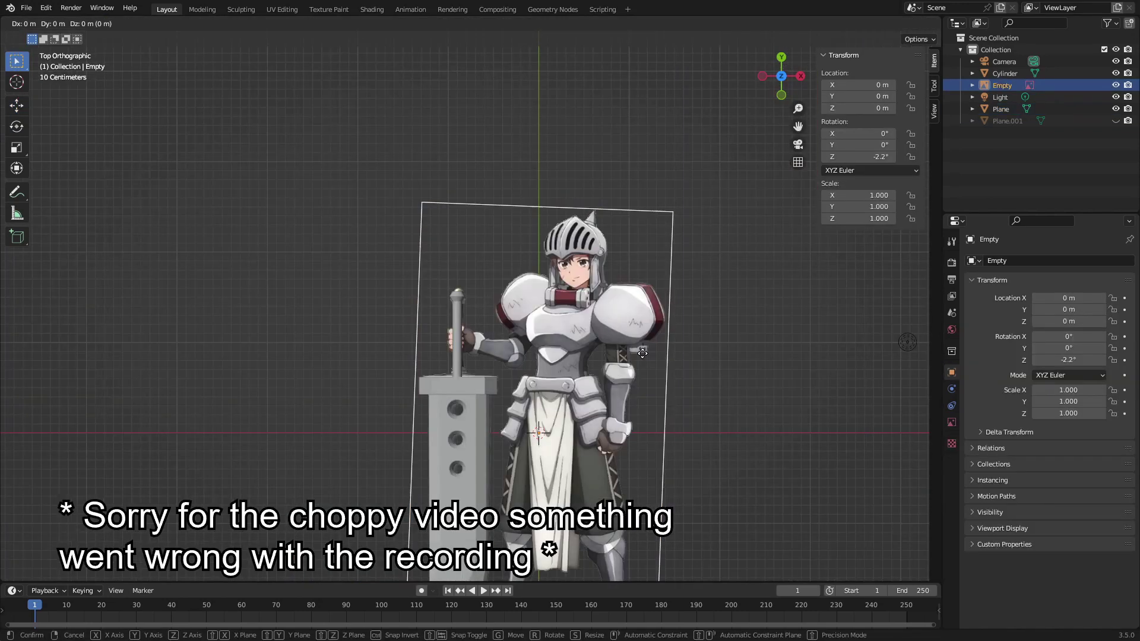
# Move the reference image along X to line it up with the sword model.
pyautogui.press('g')
pyautogui.press('x')
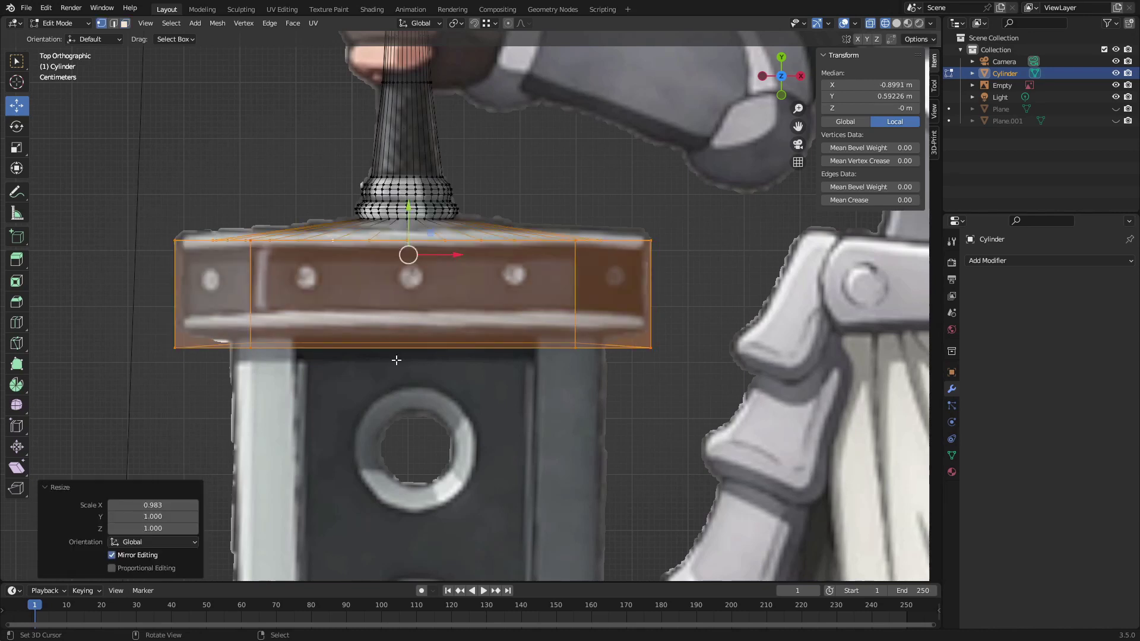
# Bevel the guard's upper and lower outer edge loops.
pyautogui.keyDown('alt'); pyautogui.click(259, 248); pyautogui.keyUp('alt')
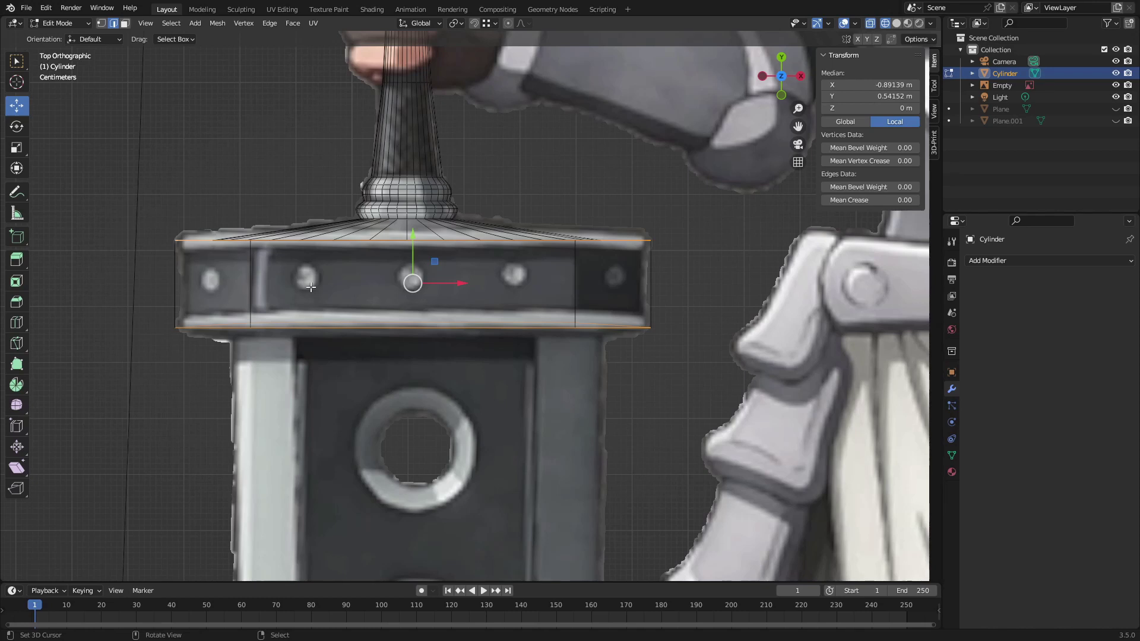
pyautogui.hotkey('ctrl', 'b')
pyautogui.click(631, 430)
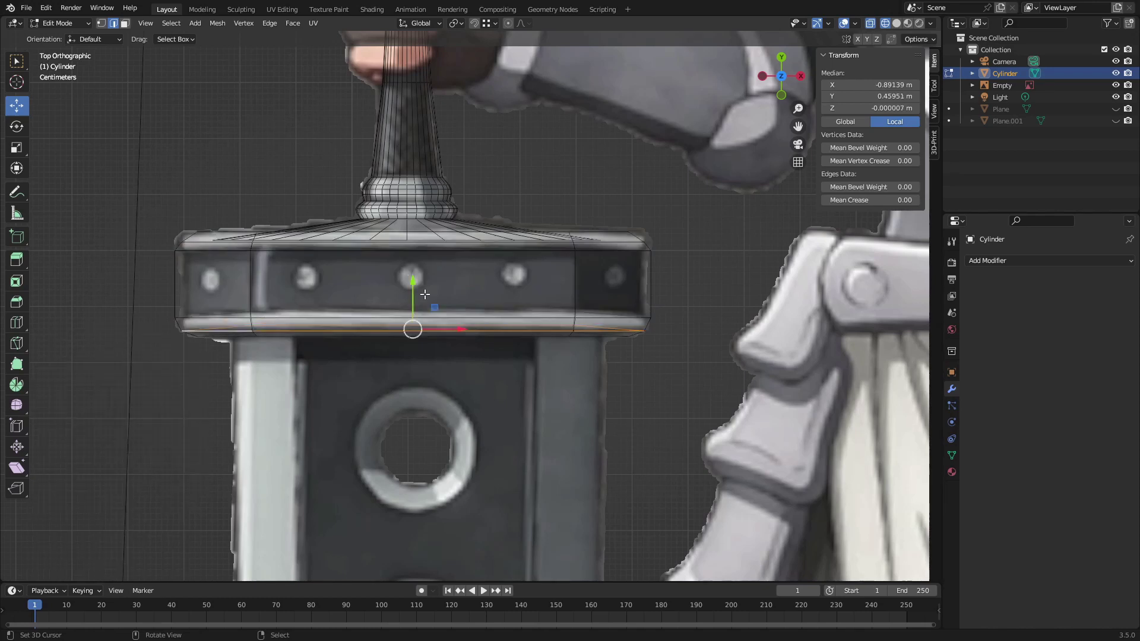
# Scale the guard's upper and lower rim loops outward in X and Z only, then leave mesh editing.
pyautogui.keyDown('alt'); pyautogui.keyDown('shift'); pyautogui.click(416, 243); pyautogui.keyUp('shift'); pyautogui.keyUp('alt')
pyautogui.press('s')
pyautogui.hotkey('shift', 'y')
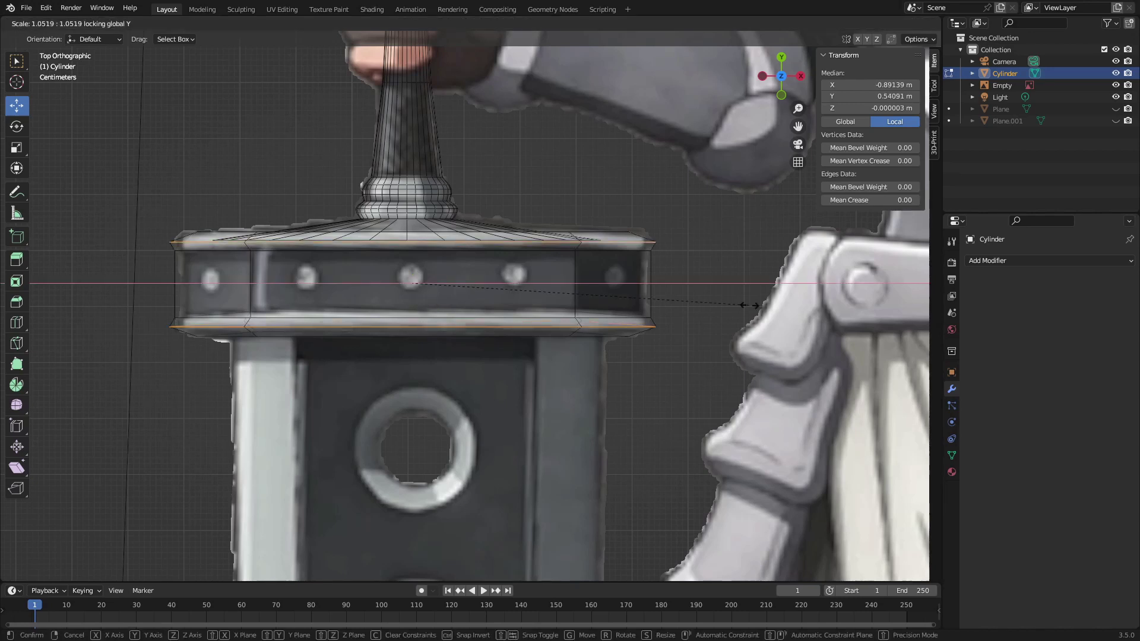
pyautogui.click(742, 306)
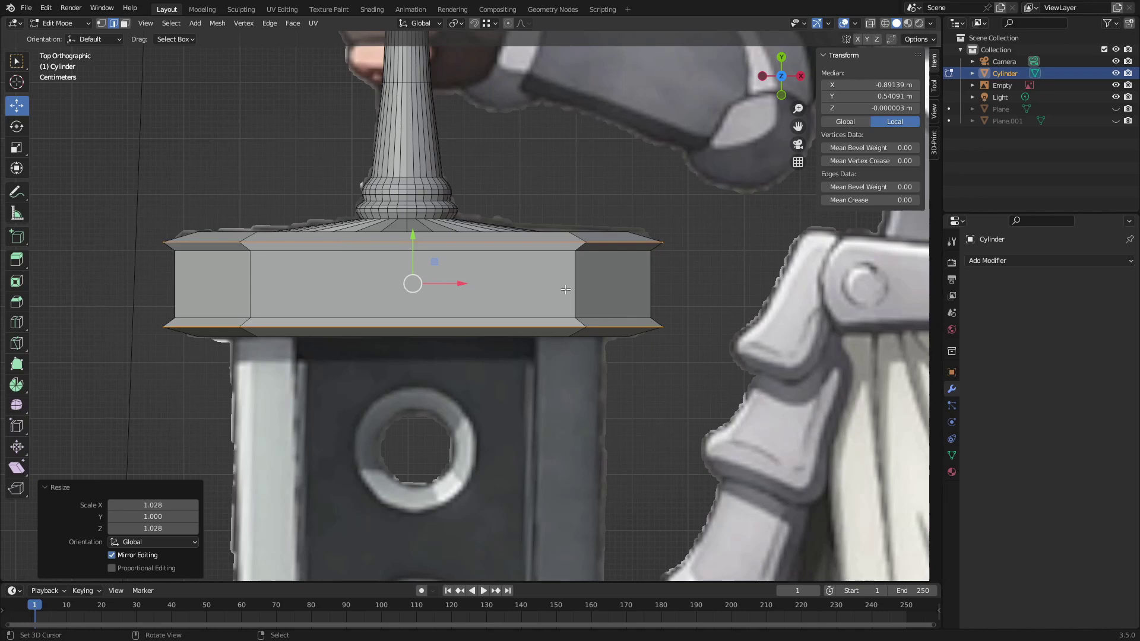
pyautogui.press('Tab')
pyautogui.moveTo(565, 290); pyautogui.dragTo(615, 392, button='middle')
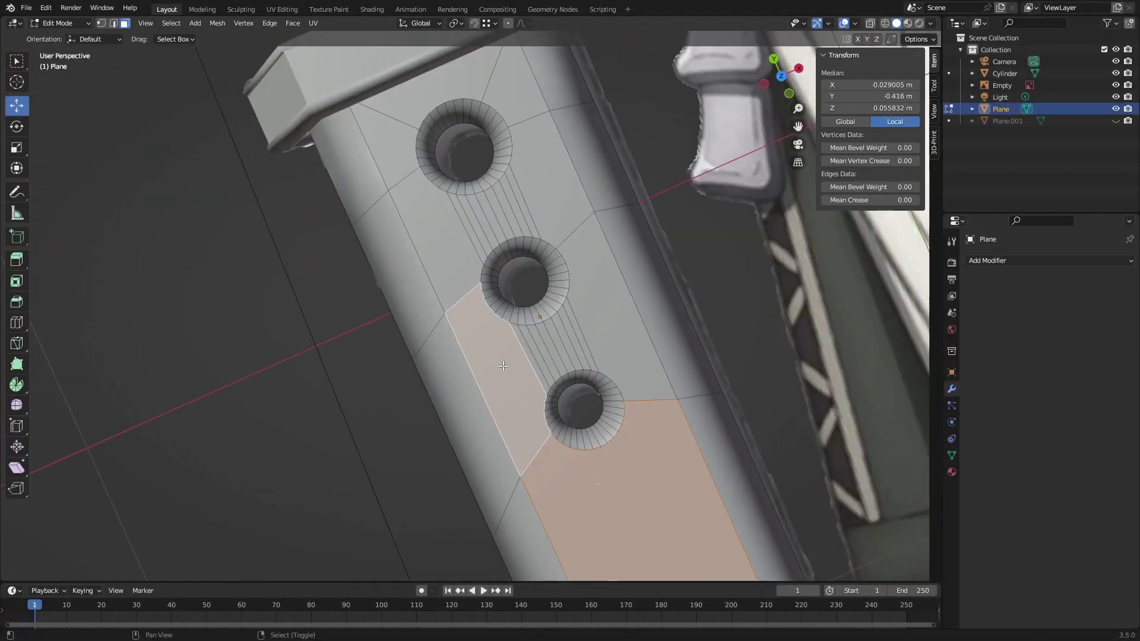
# Select the blade's flat front faces and create a material named Black Metal with Metallic 1.0 and a black base color.
pyautogui.press('c')
pyautogui.click(489, 75)
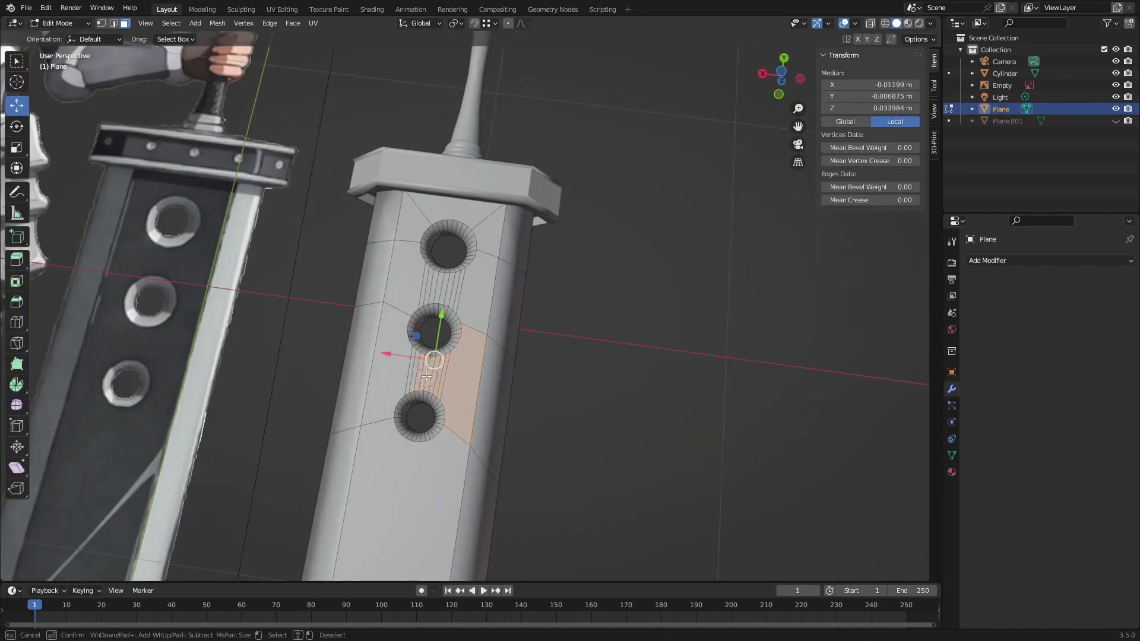
pyautogui.moveTo(427, 376); pyautogui.dragTo(433, 331)
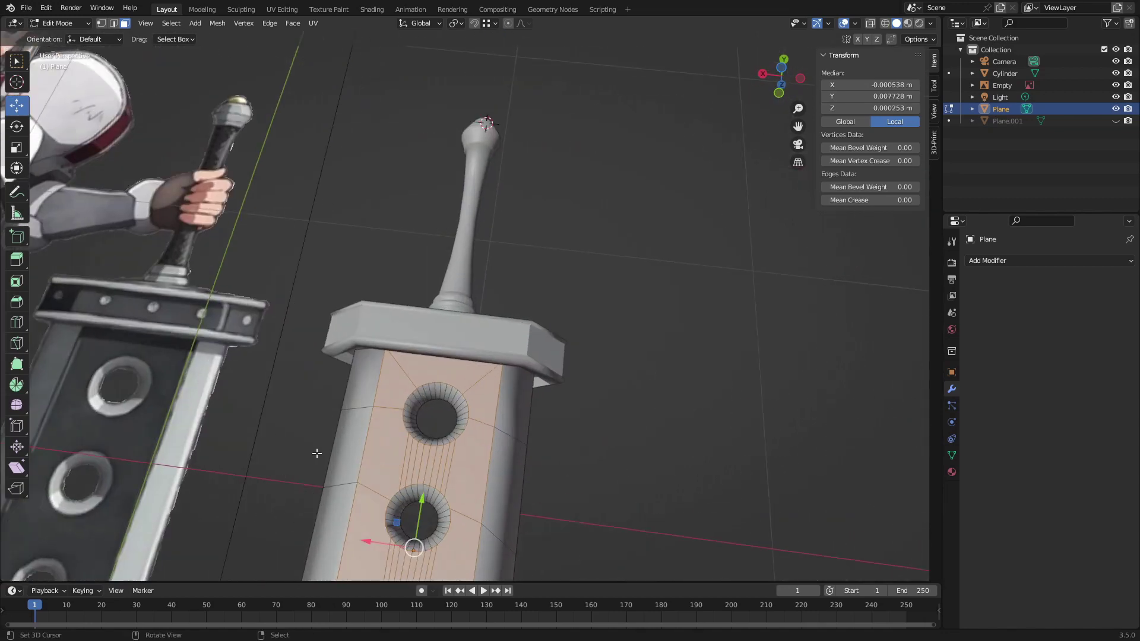
pyautogui.click(1010, 307)
pyautogui.doubleClick(1010, 263)
pyautogui.write('Black Metal')
pyautogui.press('Return')
pyautogui.click(1081, 564)
pyautogui.write('0.5')
pyautogui.press('Return')
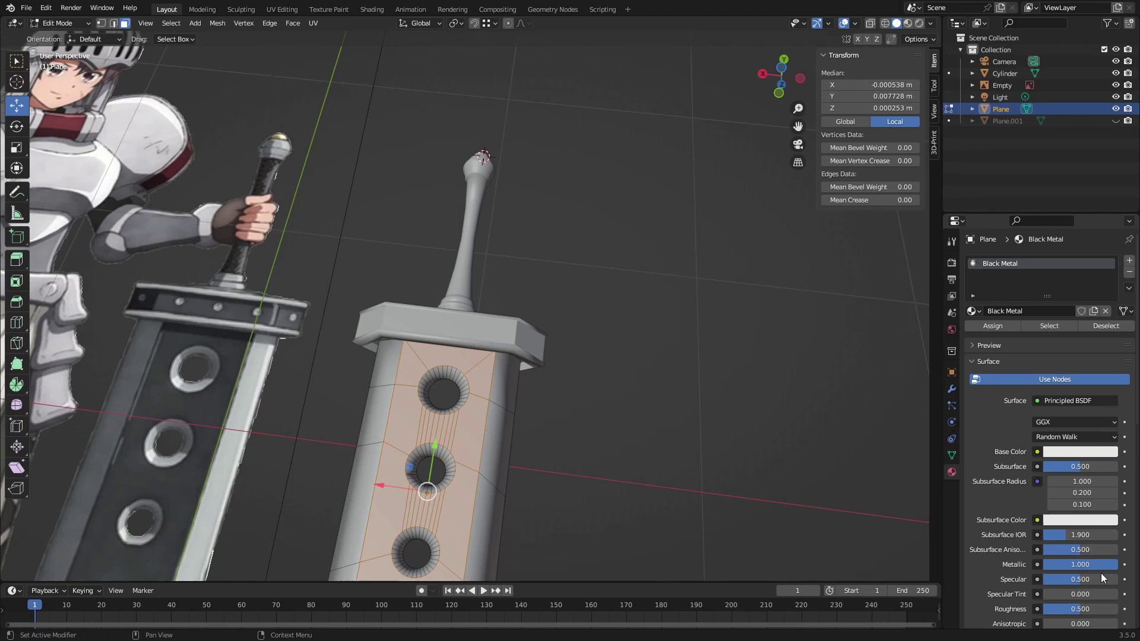
pyautogui.click(1081, 452)
pyautogui.moveTo(1109, 290); pyautogui.dragTo(1109, 351)
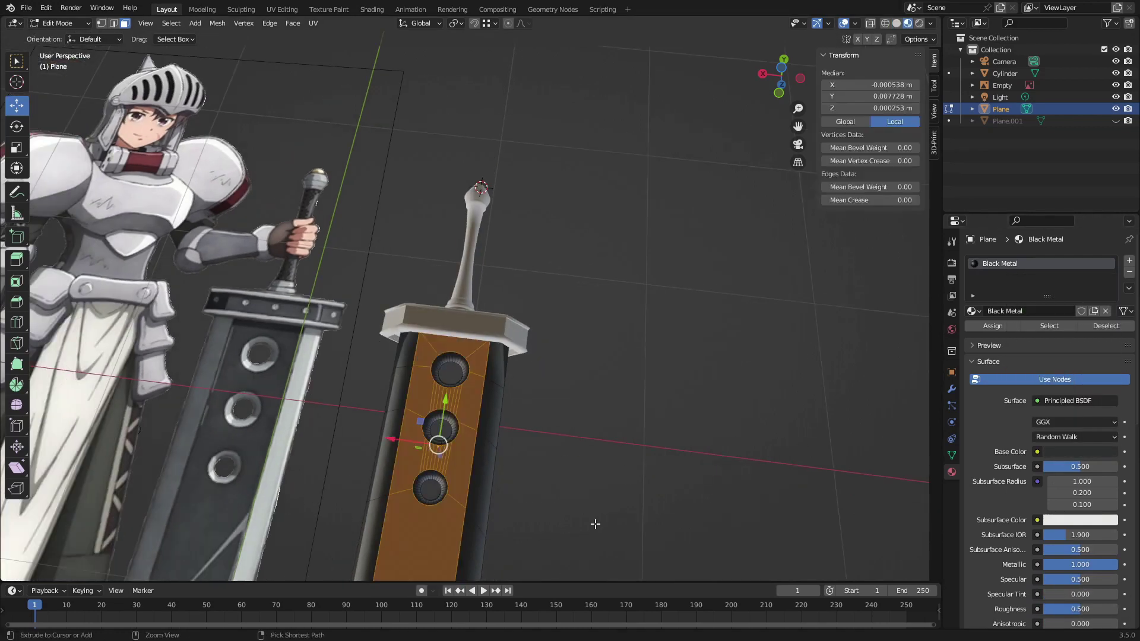
# Add a second material slot, name its new material Light-Gray Metal, and assign it to the blade's sloped outer edge faces.
pyautogui.click(1129, 260)
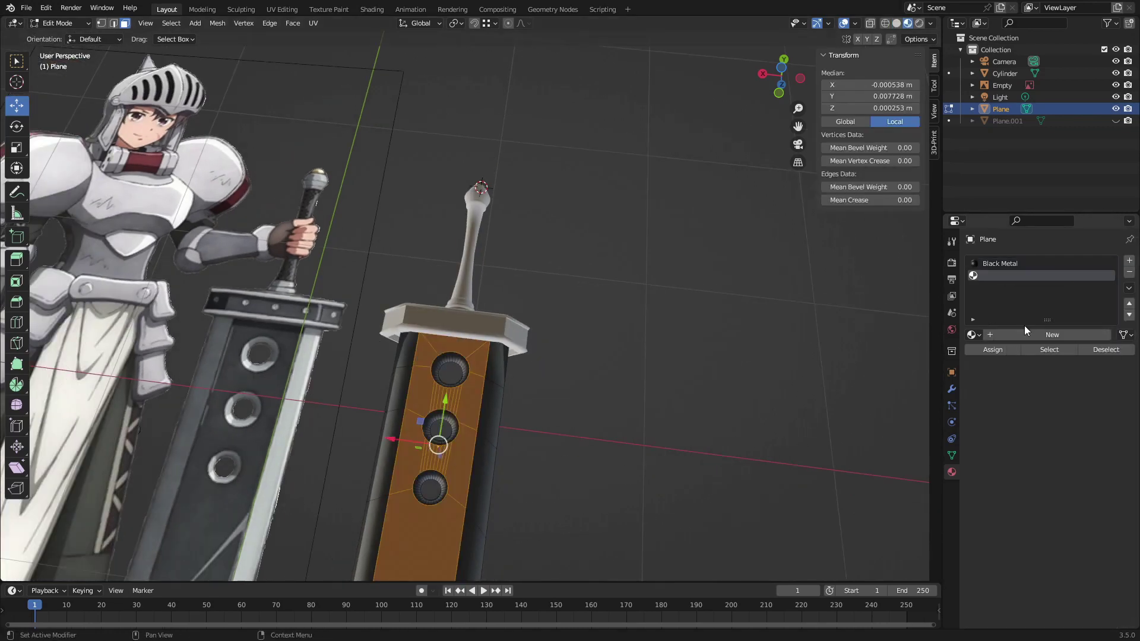
pyautogui.click(1010, 262)
pyautogui.click(1106, 350)
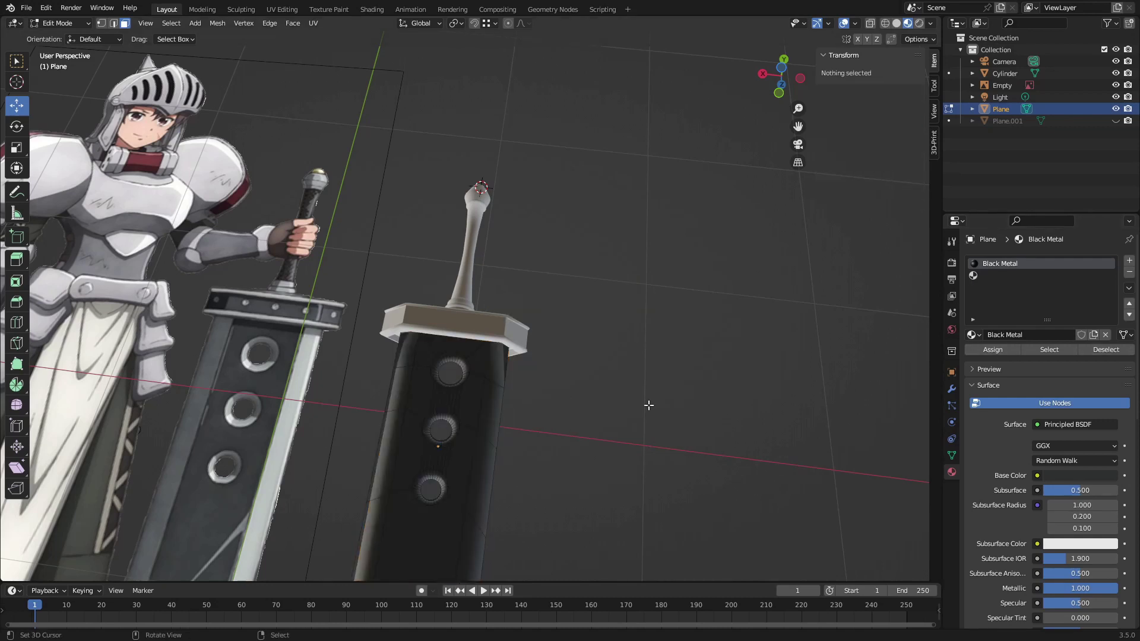
pyautogui.moveTo(564, 356); pyautogui.dragTo(502, 522, button='middle')
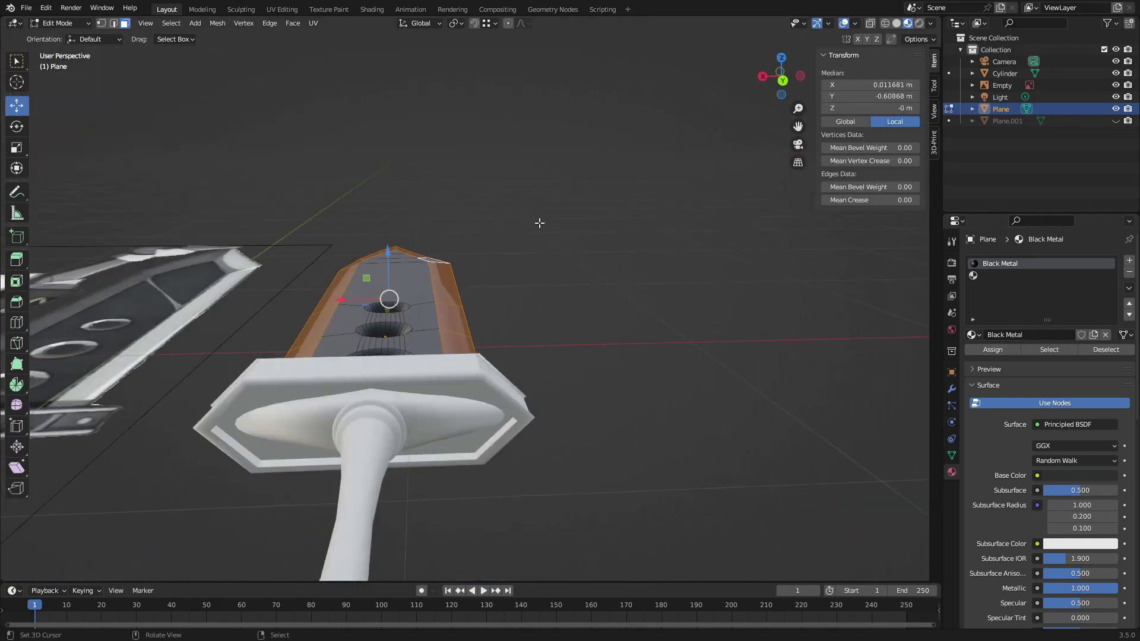
pyautogui.click(1001, 276)
pyautogui.doubleClick(1008, 275)
pyautogui.write('Light-Gray Metal')
pyautogui.press('Return')
pyautogui.click(993, 350)
# Darken the Light-Gray Metal base color to a light gray and adjust its surface settings.
pyautogui.click(1092, 475)
pyautogui.moveTo(1109, 321); pyautogui.dragTo(1109, 339)
pyautogui.scroll(-2, 1077, 558)
pyautogui.moveTo(1069, 539); pyautogui.dragTo(1048, 574)
pyautogui.scroll(2, 1022, 308)
# Compare the two blade materials and set Black Metal's Subsurface IOR to 1.4.
pyautogui.click(1014, 265)
pyautogui.click(1018, 274)
pyautogui.click(1017, 266)
pyautogui.click(1034, 274)
pyautogui.click(1031, 266)
pyautogui.doubleClick(1098, 557)
pyautogui.write('1.4')
pyautogui.press('Return')
pyautogui.click(1011, 274)
pyautogui.click(1010, 265)
# Assign Light-Gray Metal to the sloped face rings inside the three blade holes, then clear the face selection.
pyautogui.hotkey('alt', 'a')
pyautogui.scroll(-4, 653, 332)
pyautogui.moveTo(654, 333); pyautogui.dragTo(560, 308, button='middle')
pyautogui.scroll(4, 792, 300)
pyautogui.scroll(-4, 639, 351)
pyautogui.scroll(4, 560, 308)
pyautogui.keyDown('alt'); pyautogui.click(559, 307); pyautogui.keyUp('alt')
pyautogui.keyDown('alt'); pyautogui.keyDown('shift'); pyautogui.click(416, 231); pyautogui.keyUp('shift'); pyautogui.keyUp('alt')
pyautogui.keyDown('alt'); pyautogui.keyDown('shift'); pyautogui.click(618, 348); pyautogui.keyUp('shift'); pyautogui.keyUp('alt')
pyautogui.moveTo(618, 347); pyautogui.dragTo(493, 57, button='middle')
pyautogui.keyDown('alt'); pyautogui.keyDown('shift'); pyautogui.click(491, 331); pyautogui.keyUp('shift'); pyautogui.keyUp('alt')
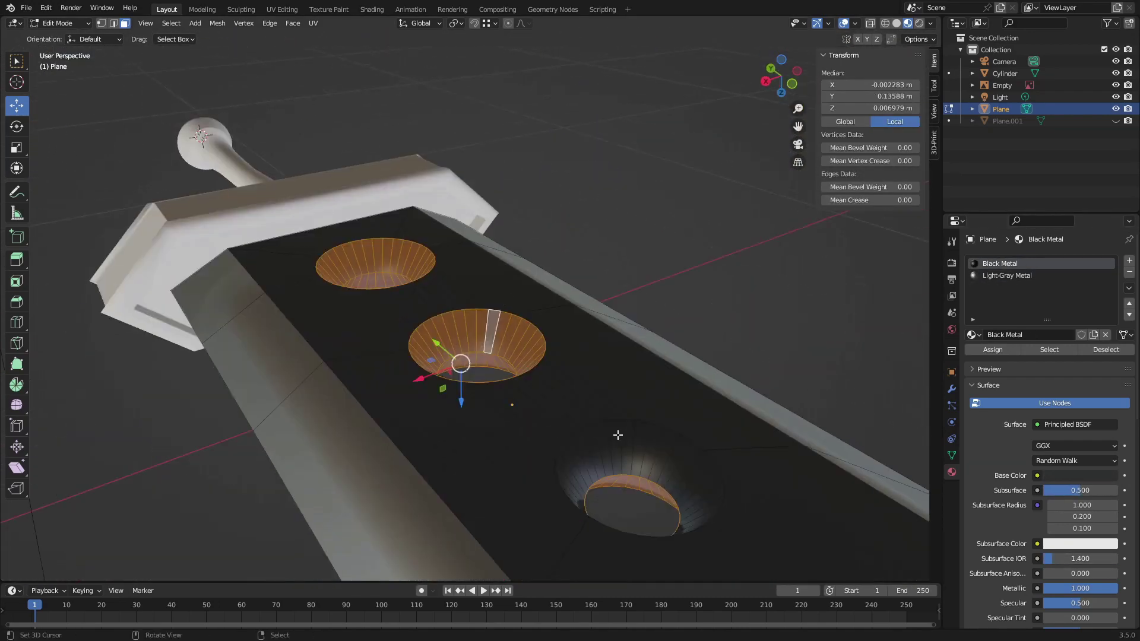
pyautogui.keyDown('alt'); pyautogui.keyDown('shift'); pyautogui.click(616, 435); pyautogui.keyUp('shift'); pyautogui.keyUp('alt')
pyautogui.click(1008, 275)
pyautogui.click(993, 350)
pyautogui.hotkey('alt', 'a')
# Leave blade mesh editing and open the handle and guard object's mesh for editing.
pyautogui.moveTo(624, 279); pyautogui.dragTo(509, 297, button='middle')
pyautogui.scroll(4, 561, 398)
pyautogui.keyDown('shift'); pyautogui.moveTo(509, 297); pyautogui.dragTo(465, 397, button='middle'); pyautogui.keyUp('shift')
pyautogui.press('Tab')
pyautogui.scroll(-8, 561, 415)
pyautogui.scroll(8, 560, 415)
pyautogui.scroll(4, 444, 418)
pyautogui.scroll(-7, 394, 418)
pyautogui.click(394, 418)
pyautogui.scroll(2, 393, 418)
pyautogui.scroll(-3, 462, 458)
pyautogui.scroll(8, 466, 398)
pyautogui.press('KP_7')
pyautogui.scroll(-4, 565, 333)
pyautogui.scroll(3, 565, 334)
pyautogui.rightClick(564, 334)
pyautogui.press('Tab')
# Duplicate the rounded dome at the pommel's tip and move the copy along Y down to the guard.
pyautogui.moveTo(544, 181); pyautogui.dragTo(407, 279, button='middle')
pyautogui.scroll(3, 404, 262)
pyautogui.keyDown('alt'); pyautogui.rightClick(381, 155); pyautogui.keyUp('alt')
pyautogui.keyDown('alt'); pyautogui.keyDown('shift'); pyautogui.rightClick(382, 164); pyautogui.keyUp('shift'); pyautogui.keyUp('alt')
pyautogui.keyDown('alt'); pyautogui.keyDown('shift'); pyautogui.rightClick(383, 113); pyautogui.keyUp('shift'); pyautogui.keyUp('alt')
pyautogui.scroll(-2, 383, 113)
pyautogui.keyDown('alt'); pyautogui.keyDown('shift'); pyautogui.rightClick(410, 162); pyautogui.keyUp('shift'); pyautogui.keyUp('alt')
pyautogui.keyDown('alt'); pyautogui.keyDown('shift'); pyautogui.rightClick(397, 98); pyautogui.keyUp('shift'); pyautogui.keyUp('alt')
pyautogui.keyDown('alt'); pyautogui.keyDown('shift'); pyautogui.rightClick(413, 80); pyautogui.keyUp('shift'); pyautogui.keyUp('alt')
pyautogui.keyDown('alt'); pyautogui.keyDown('shift'); pyautogui.rightClick(456, 78); pyautogui.keyUp('shift'); pyautogui.keyUp('alt')
pyautogui.scroll(3, 371, 272)
pyautogui.keyDown('shift'); pyautogui.moveTo(413, 84); pyautogui.dragTo(437, 190, button='middle'); pyautogui.keyUp('shift')
pyautogui.press('1')
pyautogui.scroll(-5, 371, 272)
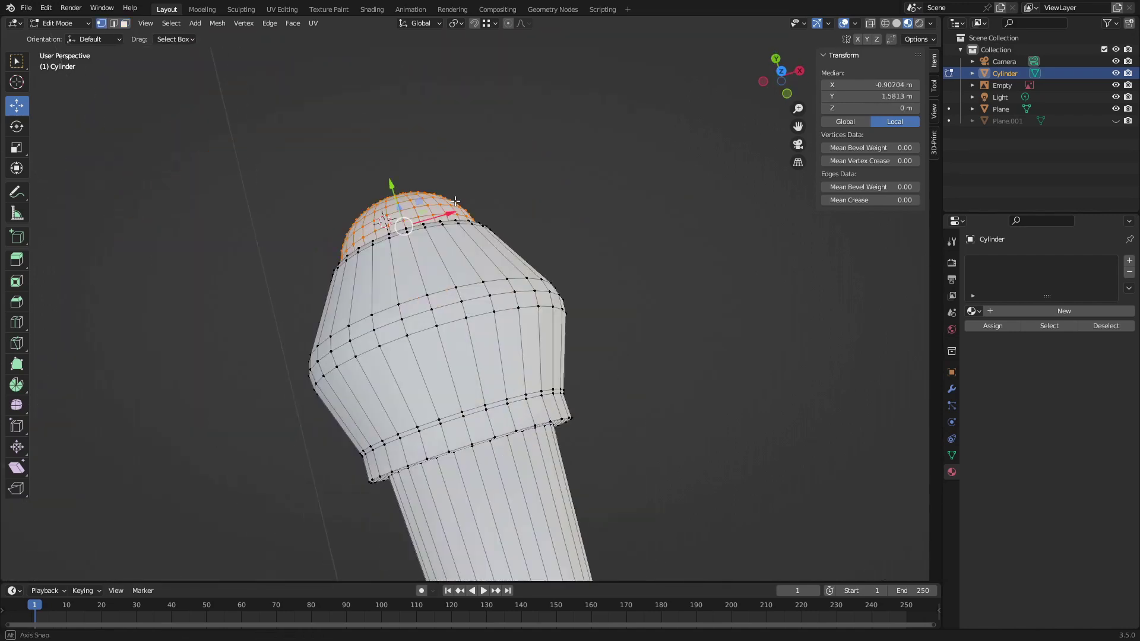
pyautogui.press('KP_7')
pyautogui.scroll(-5, 552, 126)
pyautogui.press('g')
pyautogui.rightClick(553, 126)
pyautogui.scroll(-2, 553, 127)
pyautogui.moveTo(465, 94); pyautogui.dragTo(504, 374)
pyautogui.scroll(5, 504, 374)
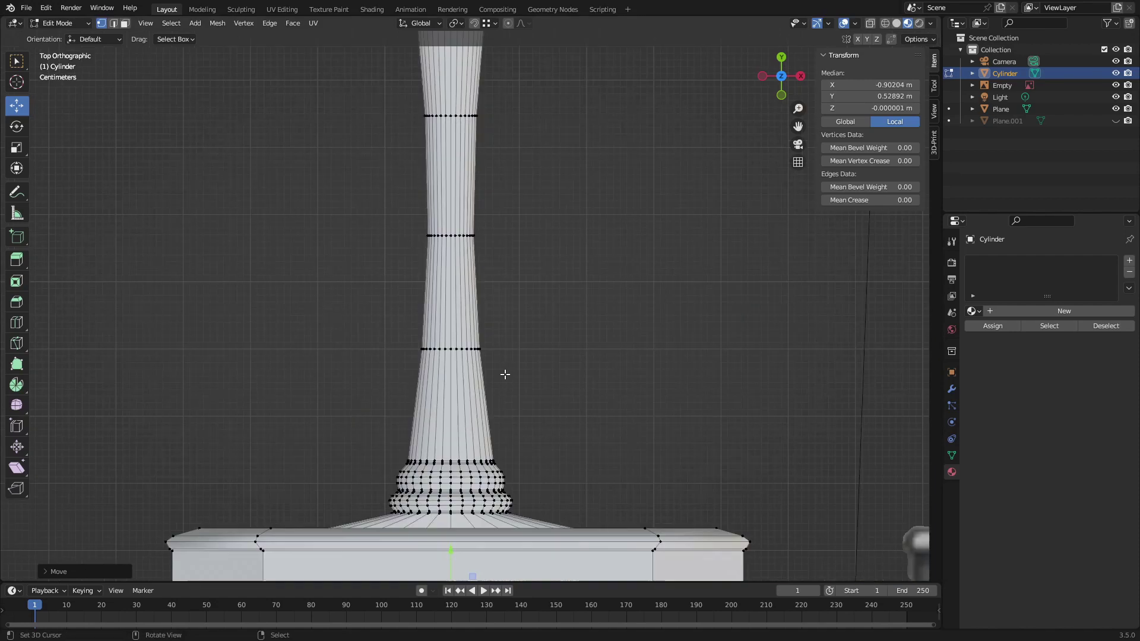
# Orient the copied dome toward the guard's broad face, raise it along Z, and position it near the guard's center.
pyautogui.moveTo(504, 374); pyautogui.dragTo(511, 199, button='middle')
pyautogui.moveTo(466, 199); pyautogui.dragTo(465, 132)
pyautogui.press('KP_7')
pyautogui.scroll(-4, 467, 237)
pyautogui.scroll(4, 523, 282)
pyautogui.moveTo(467, 267); pyautogui.dragTo(448, 280)
pyautogui.scroll(5, 499, 281)
pyautogui.moveTo(496, 325); pyautogui.dragTo(496, 325)
# Enable snapping, change the snap target, and align the dome along Y with the middle of the guard's broad face.
pyautogui.click(474, 24)
pyautogui.click(490, 23)
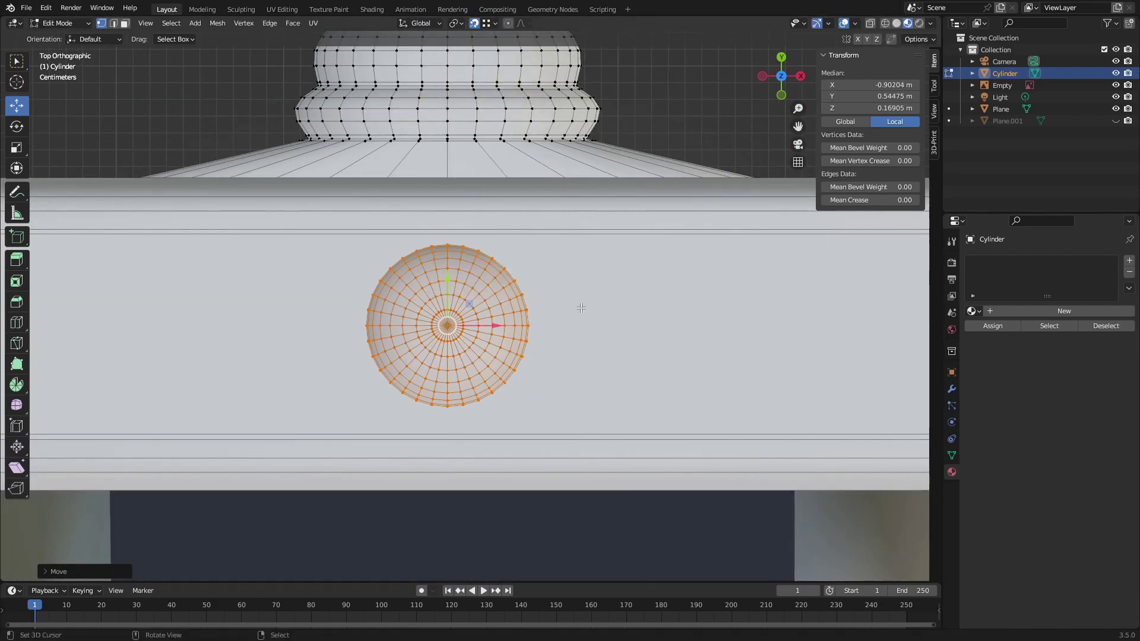
pyautogui.scroll(-3, 580, 308)
pyautogui.click(493, 24)
pyautogui.click(475, 83)
pyautogui.moveTo(458, 271); pyautogui.dragTo(751, 322)
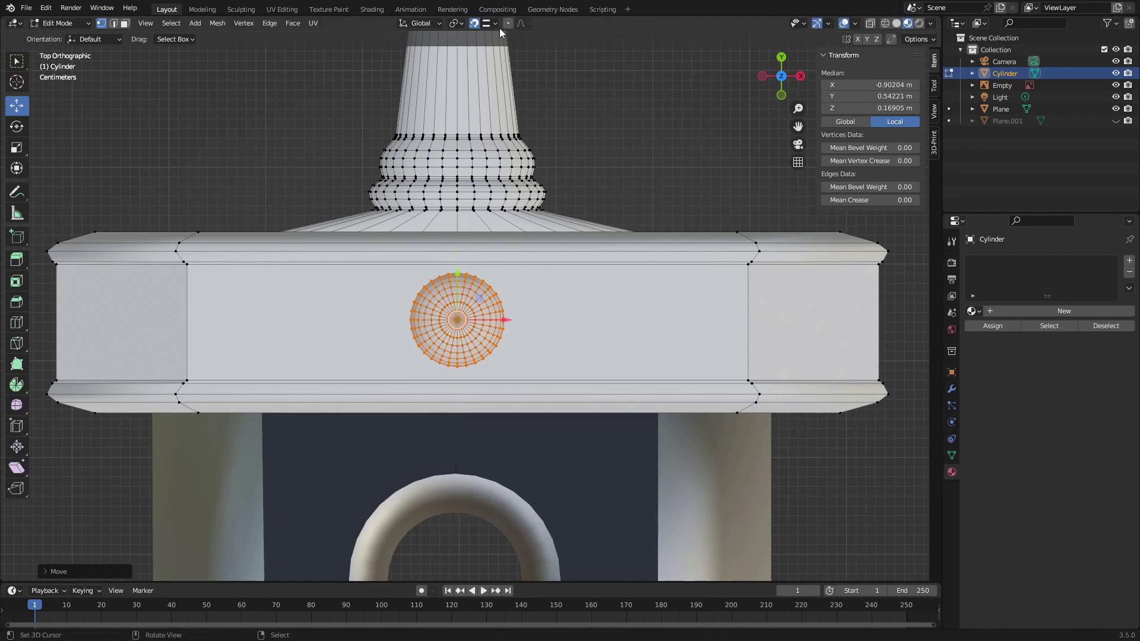
pyautogui.moveTo(457, 274)
pyautogui.mouseDown()
pyautogui.moveTo(456, 246)
pyautogui.moveTo(456, 290)
pyautogui.mouseUp()
pyautogui.scroll(3, 481, 333)
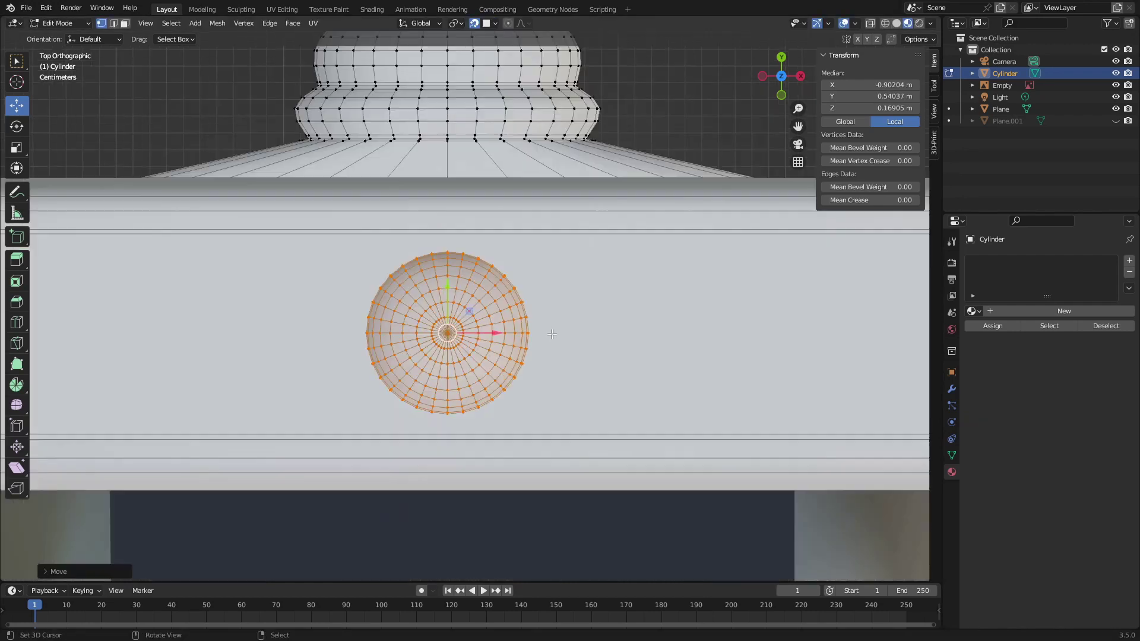
# Scale the dome down to rivet size and lower it along Z into the guard's broad face.
pyautogui.moveTo(481, 332); pyautogui.dragTo(493, 74, button='middle')
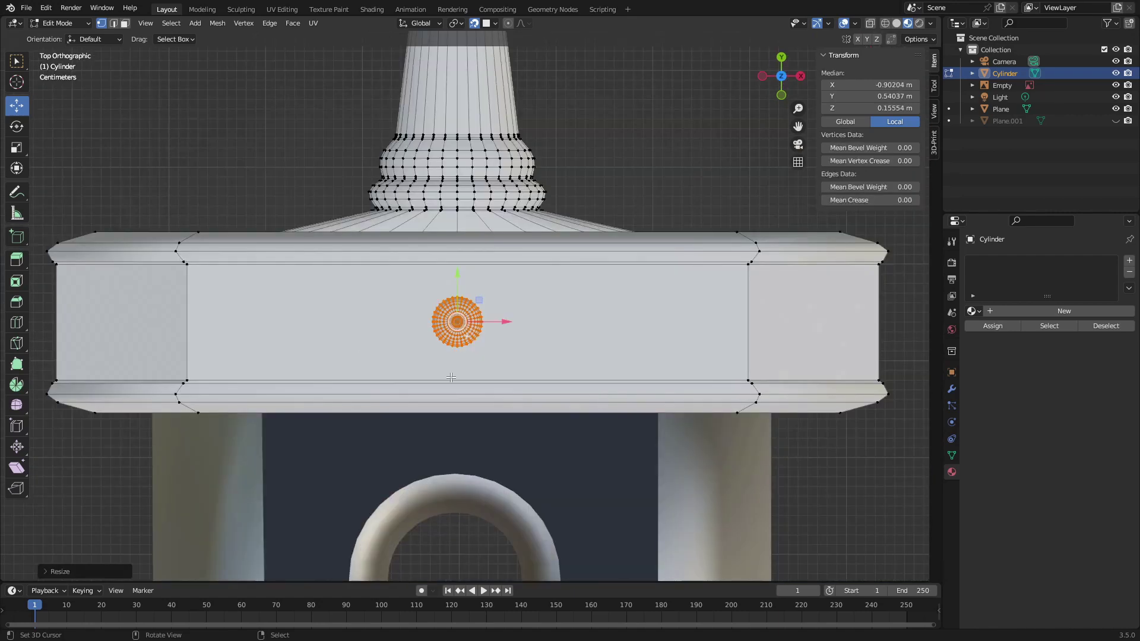
pyautogui.scroll(-3, 667, 387)
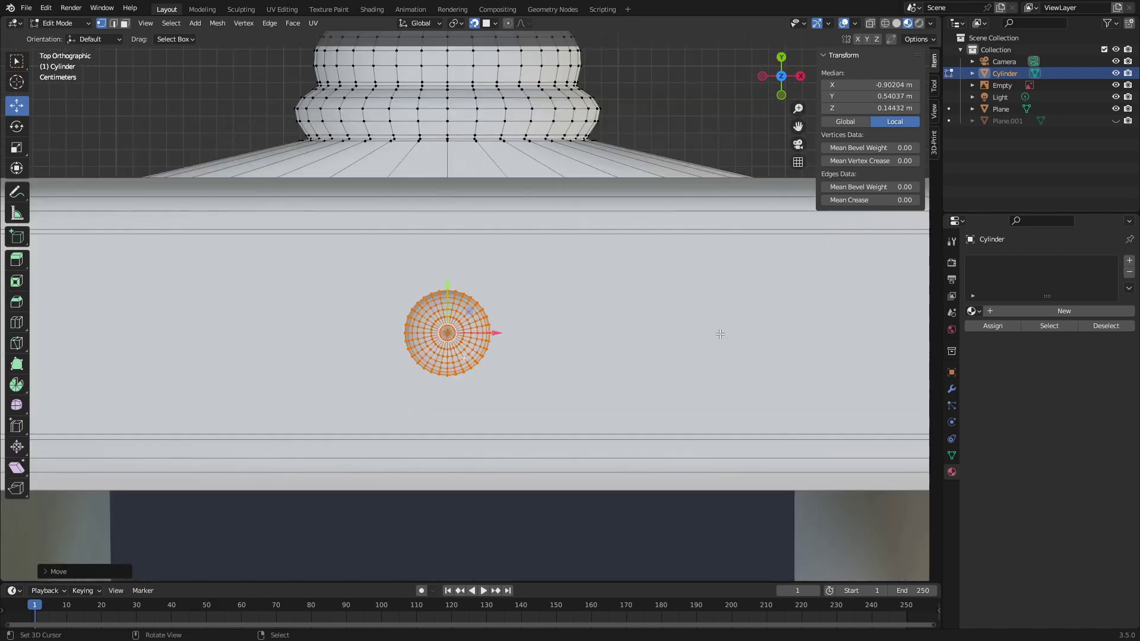
pyautogui.press('3')
pyautogui.moveTo(720, 335); pyautogui.dragTo(615, 392, button='middle')
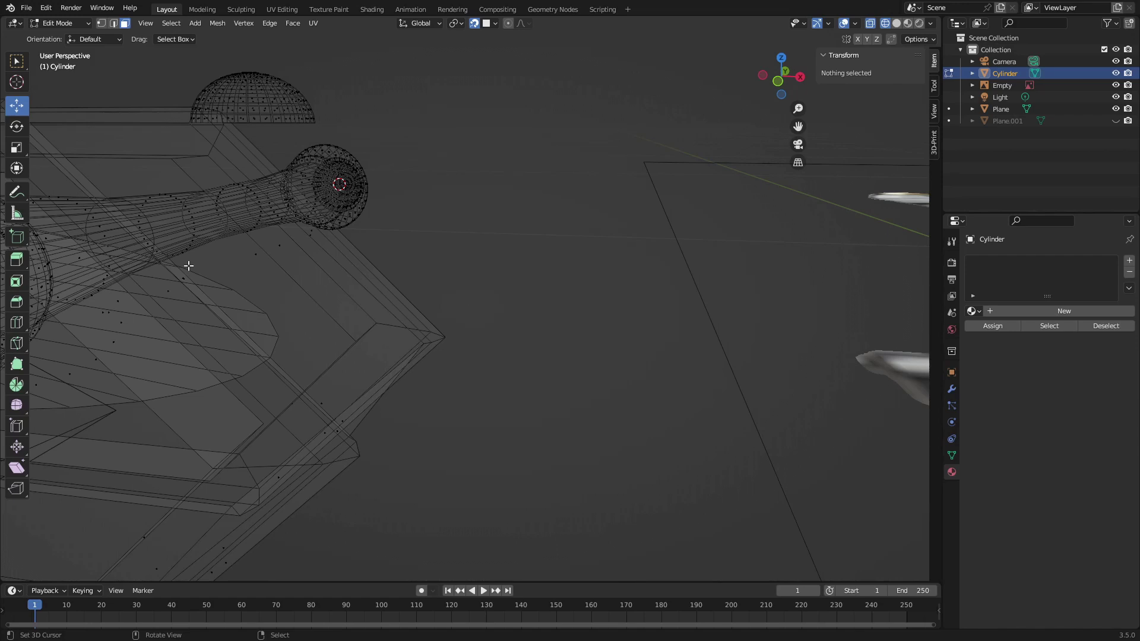
# Scale the selected guard geometry along the X axis.
pyautogui.press('s')
pyautogui.press('x')
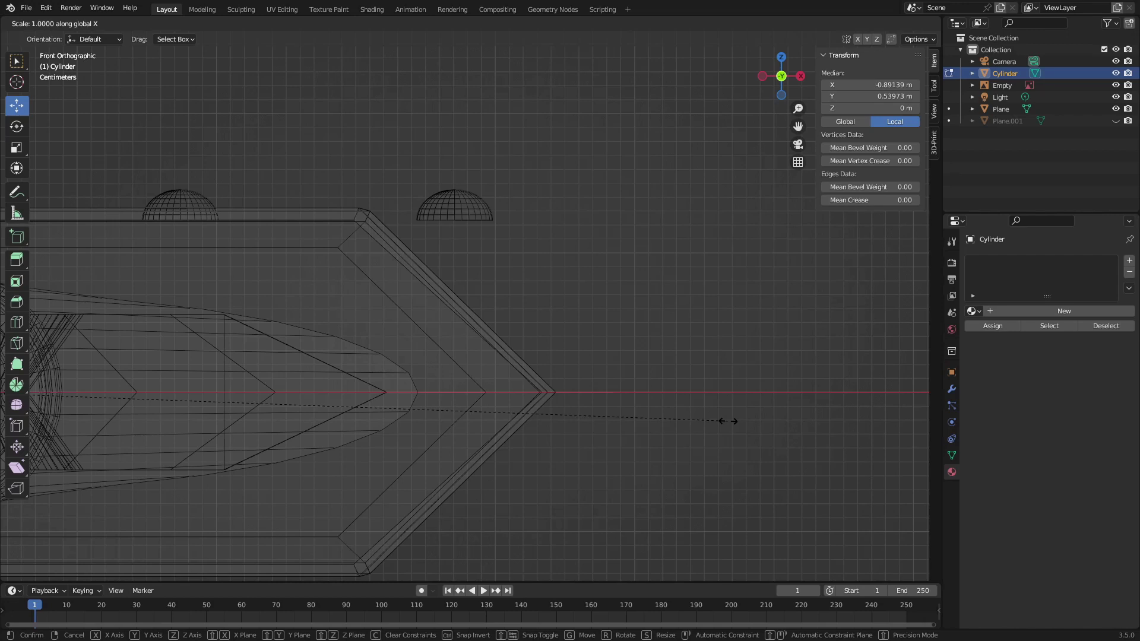
pyautogui.click(465, 332)
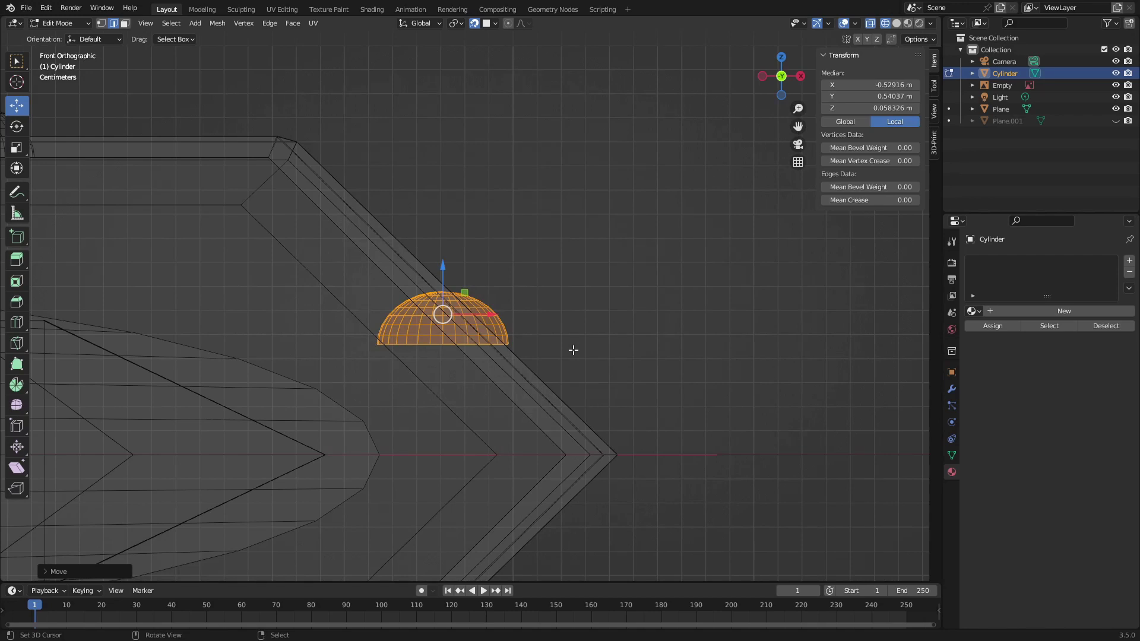
# Tilt the end rivet to match the guard's slanted side face and lower it along Z onto that face.
pyautogui.moveTo(573, 350); pyautogui.dragTo(443, 283, button='middle')
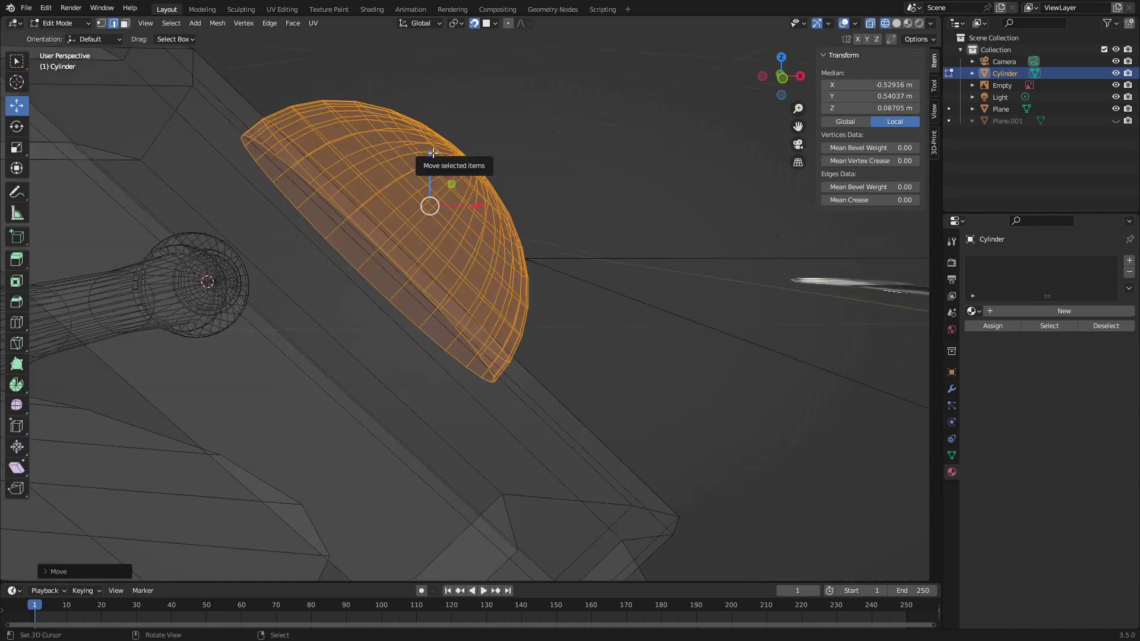
pyautogui.moveTo(429, 156); pyautogui.dragTo(349, 347)
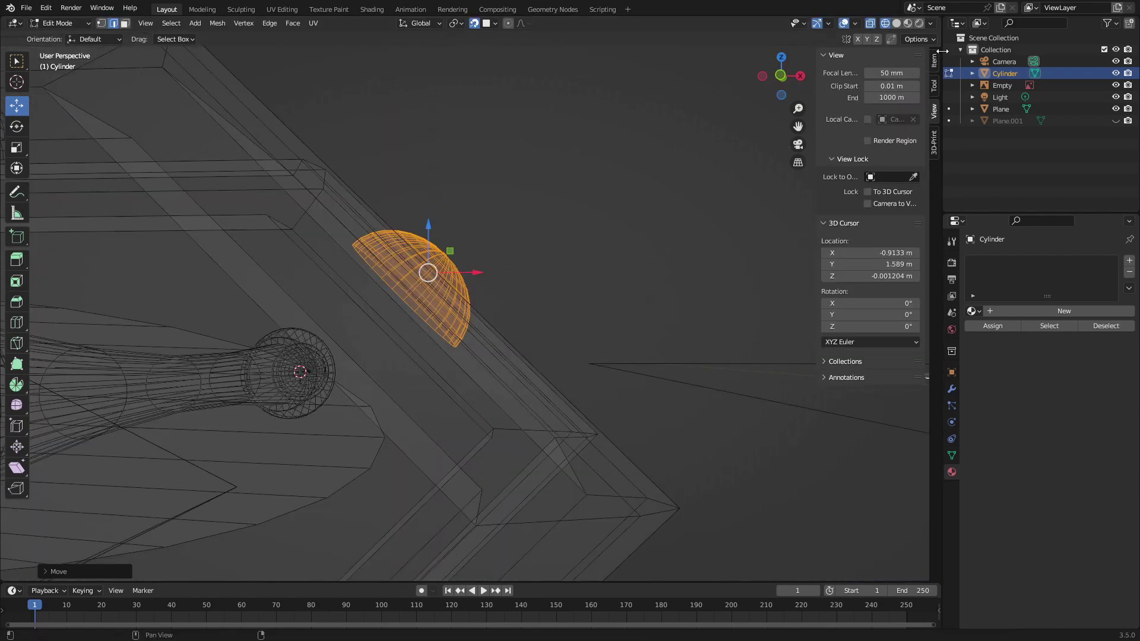
pyautogui.click(935, 61)
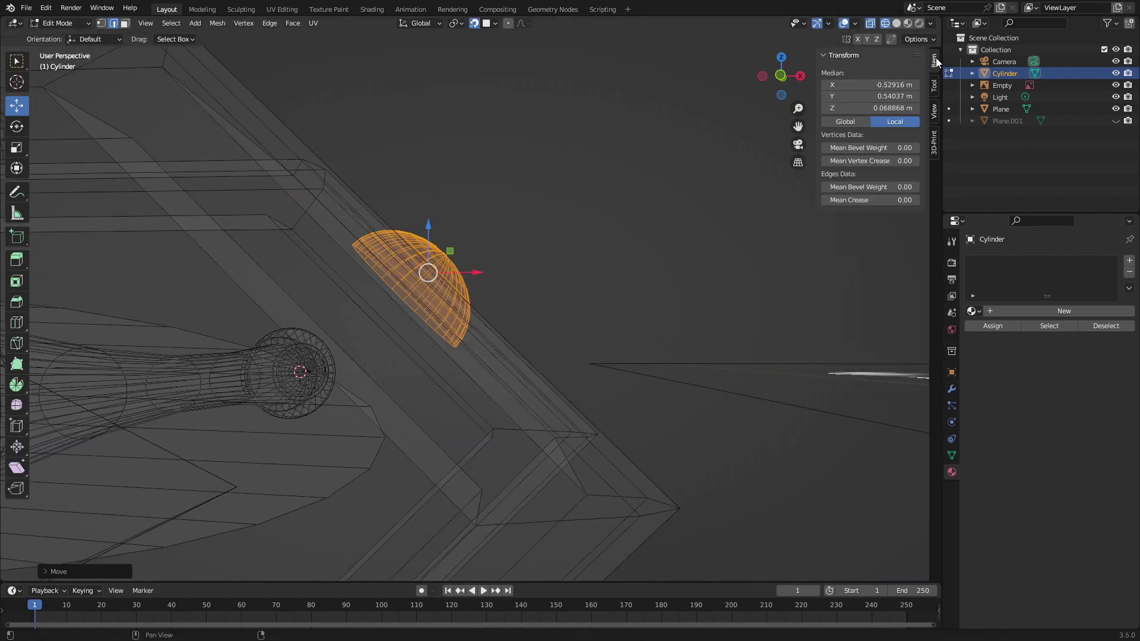
# Duplicate the slanted-face rivet, rotate the copy for the lower slanted face, and move it down along Z.
pyautogui.scroll(-6, 603, 316)
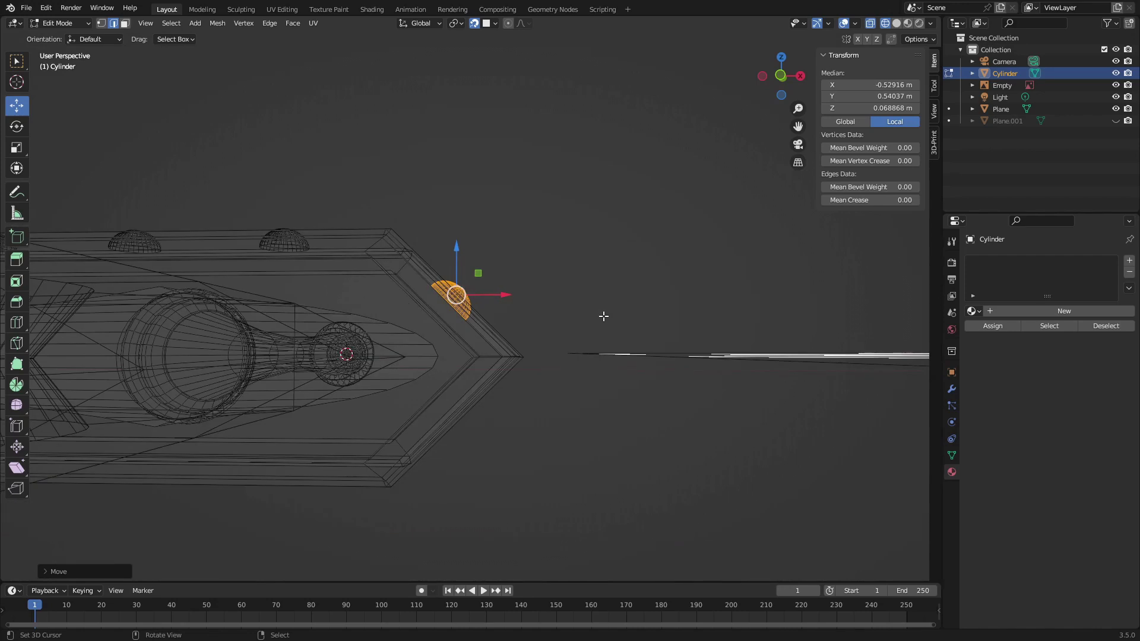
pyautogui.moveTo(604, 316); pyautogui.dragTo(586, 369, button='middle')
pyautogui.press('g')
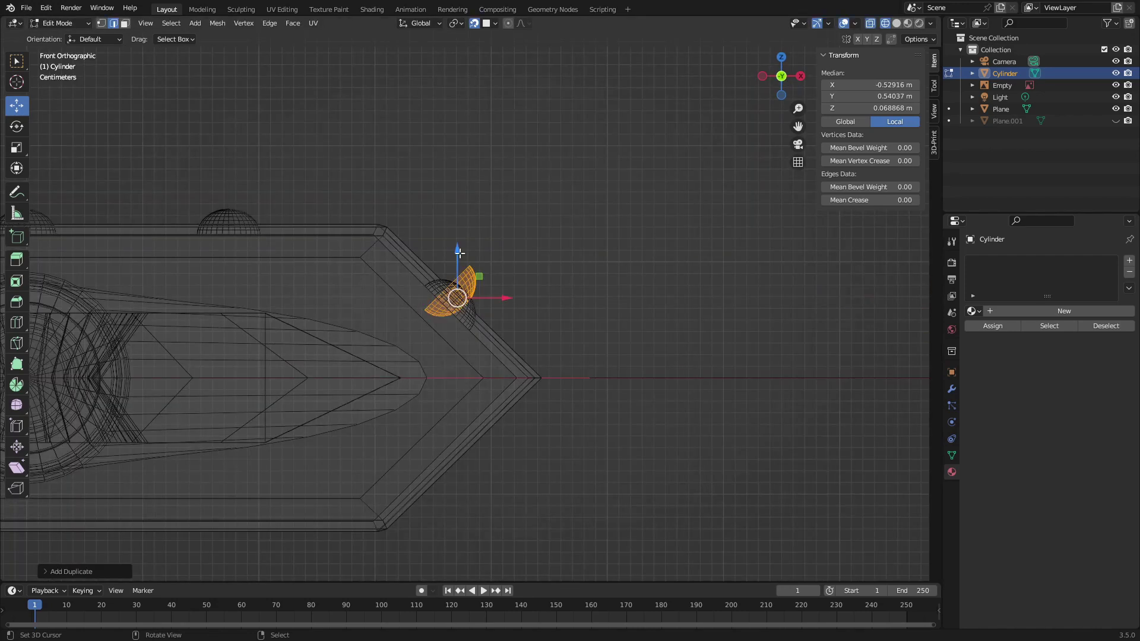
pyautogui.moveTo(460, 253); pyautogui.dragTo(460, 271)
# Duplicate both slanted-face rivets, move the copies along X to the guard's opposite end, and return to solid display with nothing selected.
pyautogui.moveTo(459, 270); pyautogui.dragTo(741, 461, button='middle')
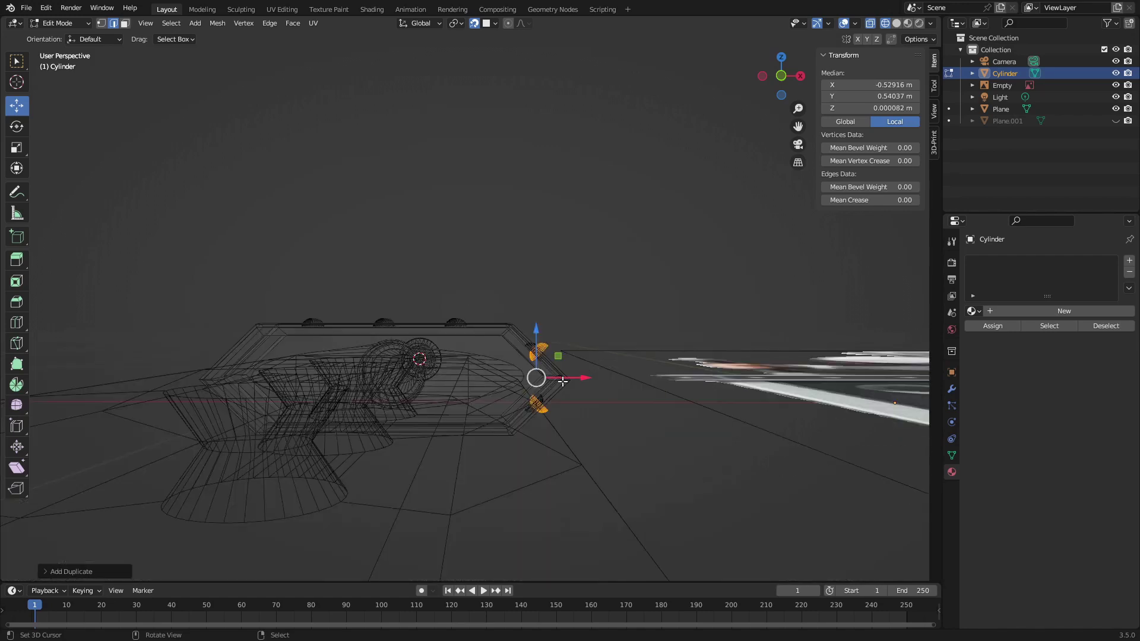
pyautogui.moveTo(563, 380); pyautogui.dragTo(259, 380)
pyautogui.hotkey('shift', 'z')
pyautogui.moveTo(410, 220)
pyautogui.mouseDown(button='middle')
pyautogui.moveTo(443, 290)
pyautogui.moveTo(464, 223)
pyautogui.mouseUp(button='middle')
pyautogui.hotkey('alt', 'a')
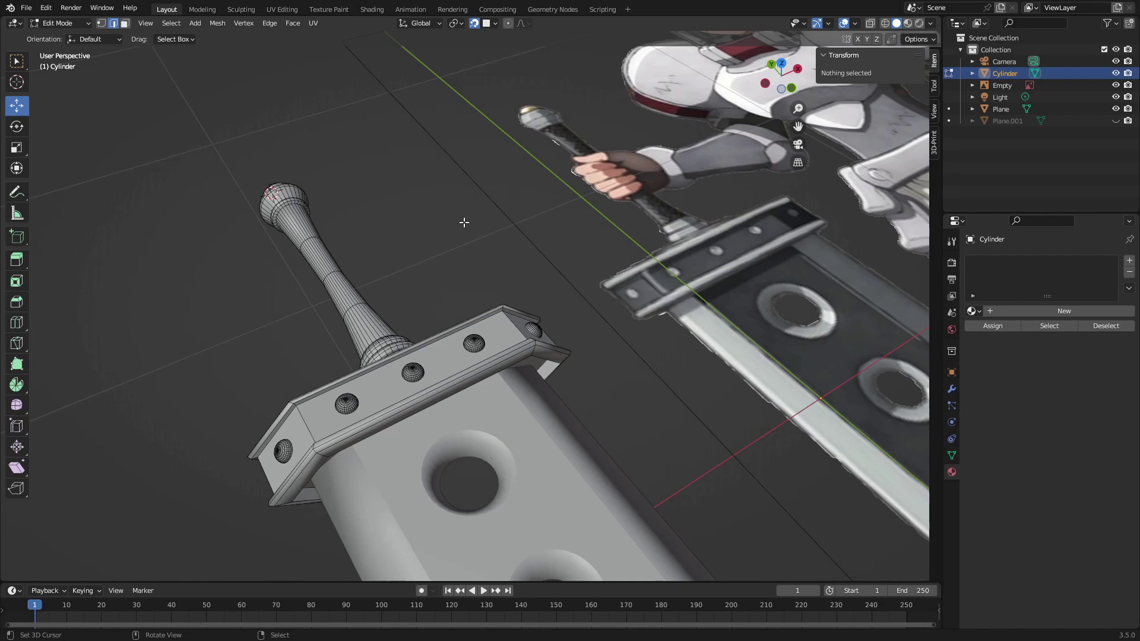
# Select the guard's dome rivets as linked geometry.
pyautogui.press('l')
pyautogui.press('l')
pyautogui.press('l')
pyautogui.moveTo(347, 404); pyautogui.dragTo(466, 220, button='middle')
pyautogui.press('l')
pyautogui.press('l')
pyautogui.press('l')
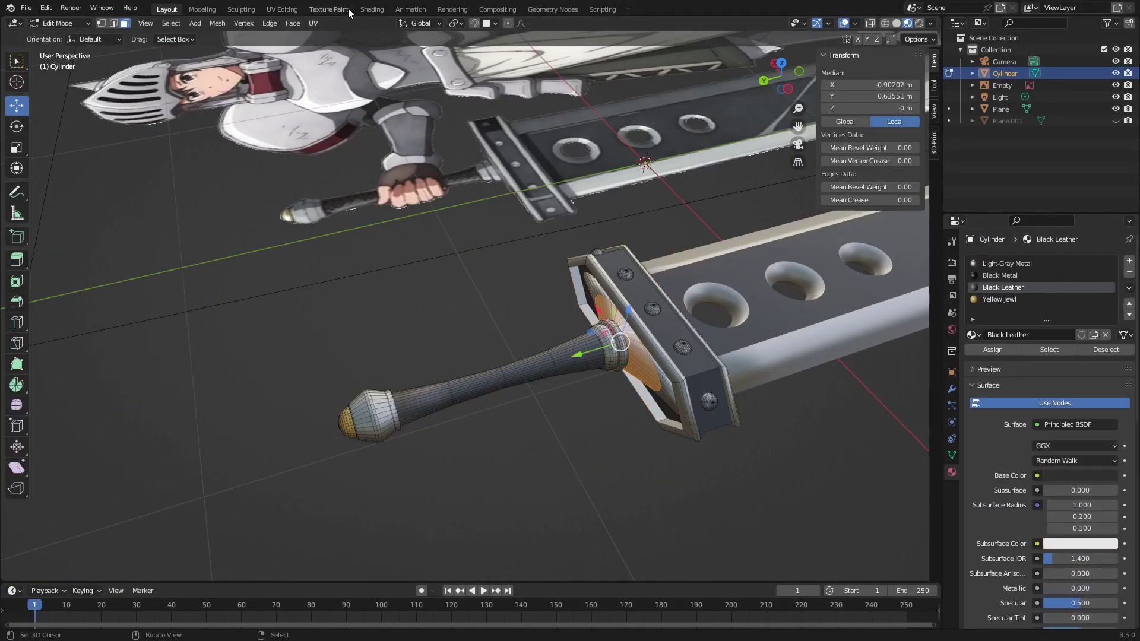
# Switch to the Shading workspace and add an RGB node to the Black Leather material.
pyautogui.click(372, 9)
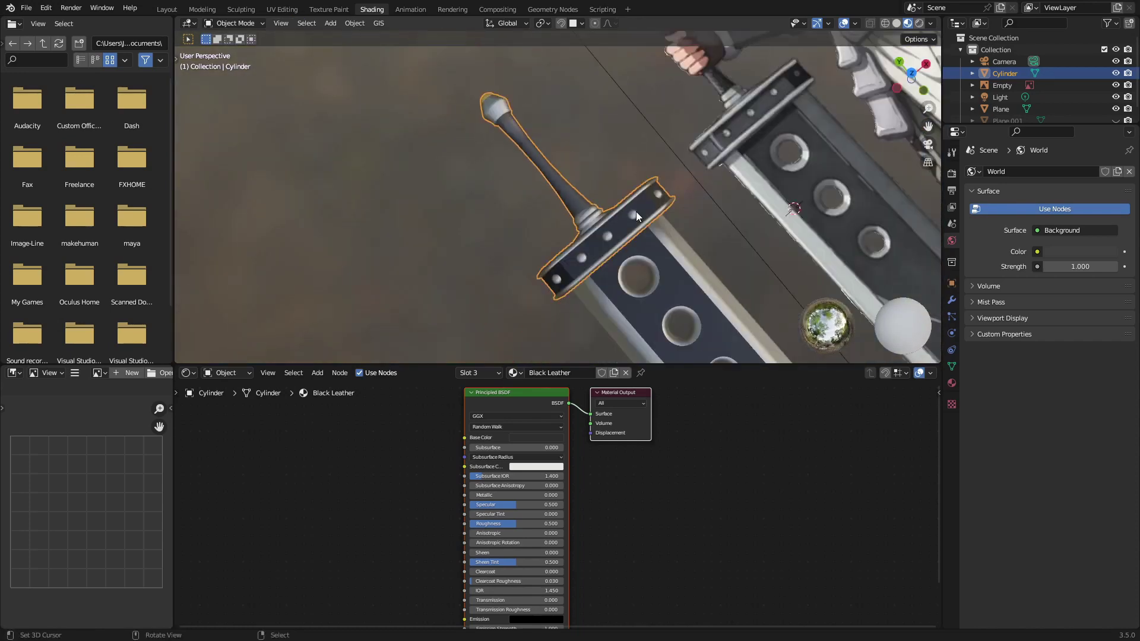
pyautogui.scroll(1, 636, 211)
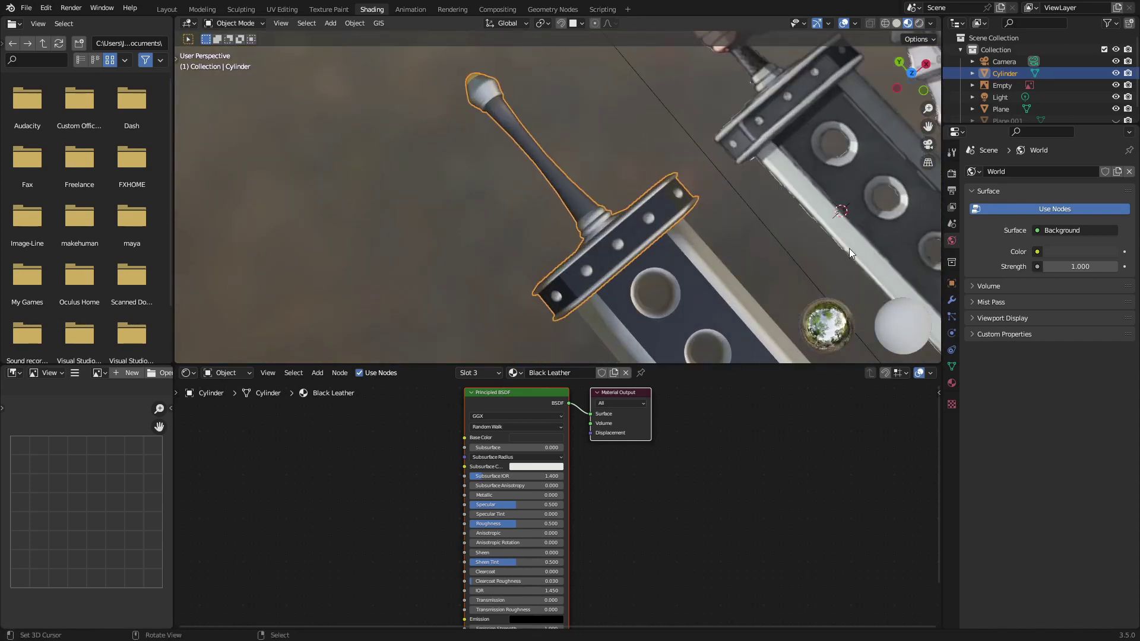
pyautogui.scroll(-4, 326, 575)
pyautogui.moveTo(326, 574); pyautogui.dragTo(506, 550, button='middle')
pyautogui.hotkey('shift', 'a')
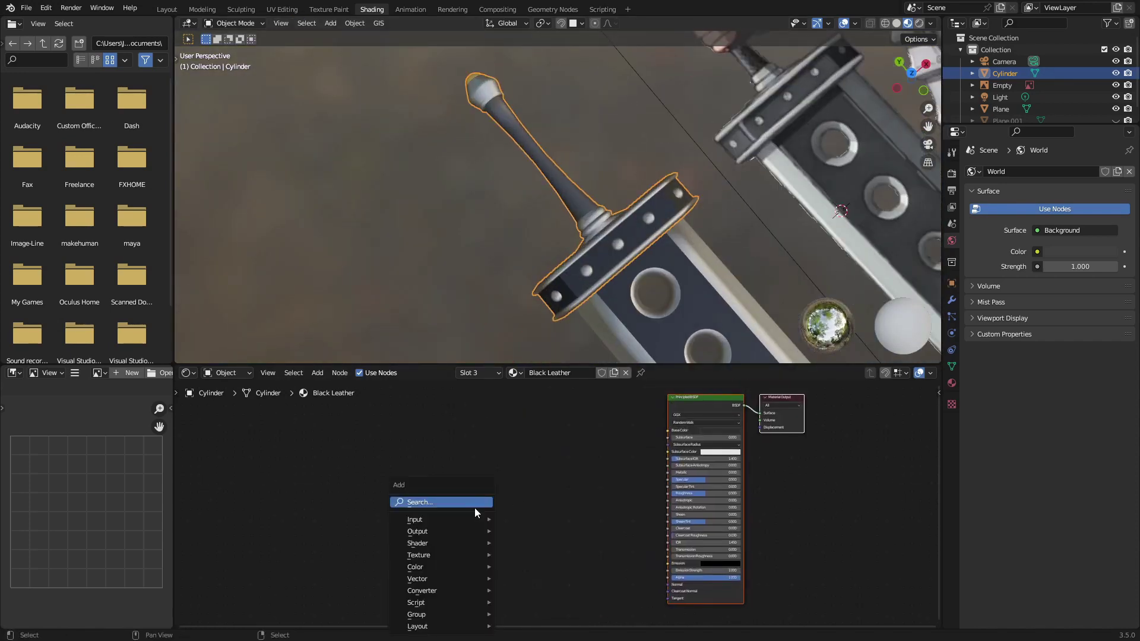
pyautogui.click(475, 507)
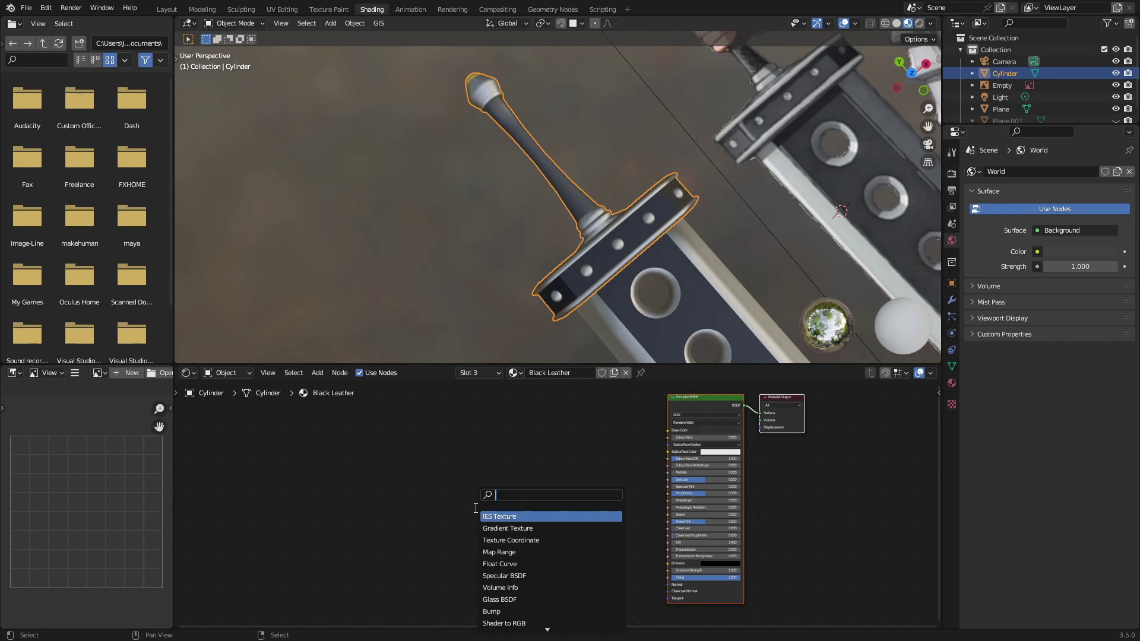
pyautogui.write('rgb')
pyautogui.press('Return')
pyautogui.click(432, 459)
# Set the RGB node's color to a near-black gray with Value 0.027.
pyautogui.scroll(7, 432, 459)
pyautogui.click(389, 504)
pyautogui.moveTo(438, 394); pyautogui.dragTo(436, 413)
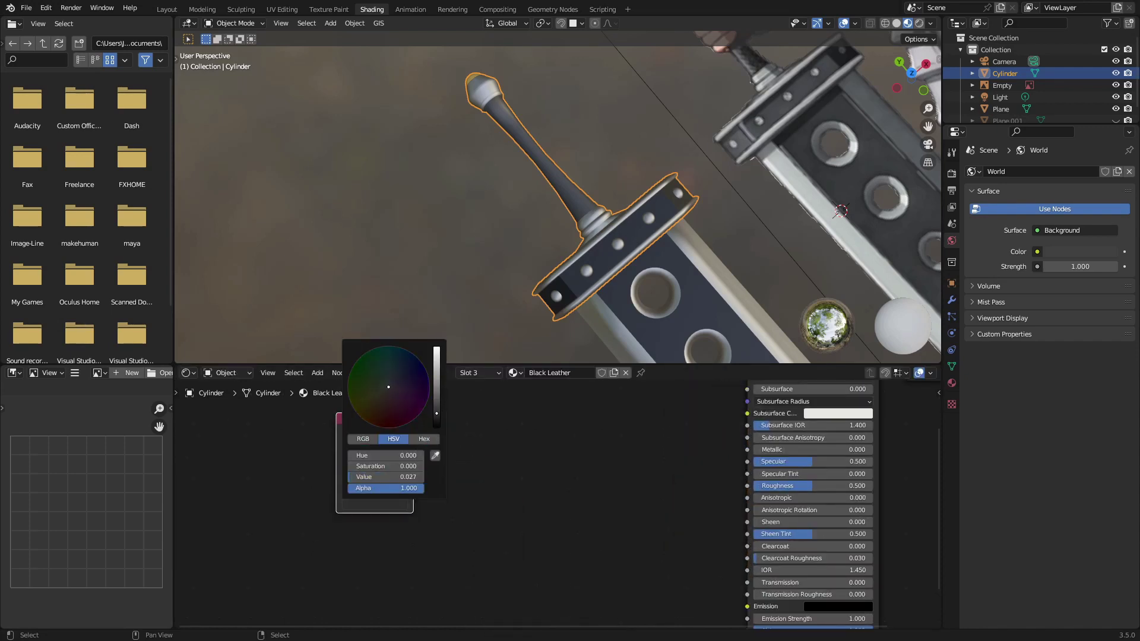
# Duplicate the RGB node below the first one and adjust the brightness of its color.
pyautogui.hotkey('shift', 'd')
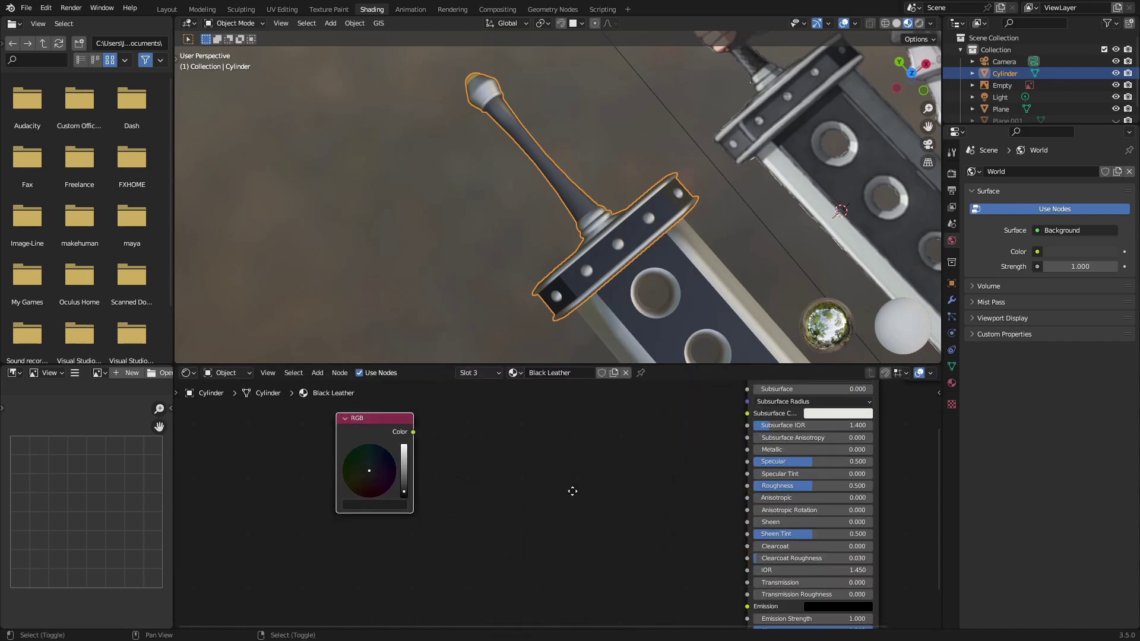
pyautogui.click(558, 605)
pyautogui.moveTo(557, 605); pyautogui.dragTo(558, 492, button='middle')
pyautogui.scroll(-1, 364, 503)
pyautogui.moveTo(388, 493); pyautogui.dragTo(389, 495)
# Move both RGB nodes farther away from the Principled BSDF node.
pyautogui.scroll(-7, 389, 498)
pyautogui.moveTo(429, 459); pyautogui.dragTo(248, 469)
pyautogui.moveTo(447, 398); pyautogui.dragTo(263, 409)
pyautogui.scroll(4, 351, 483)
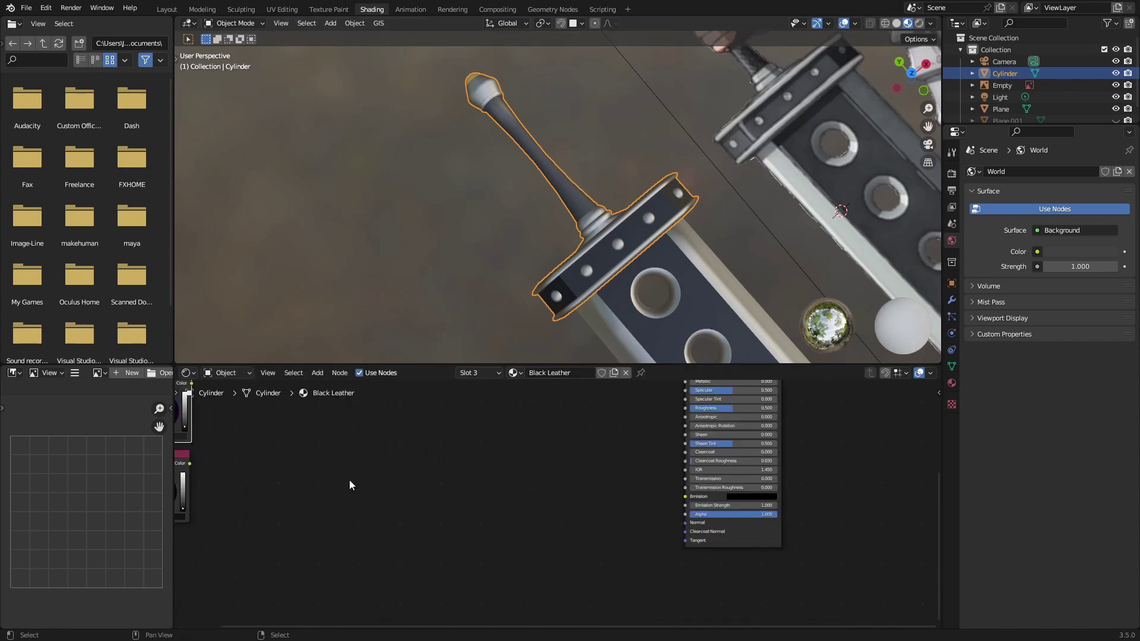
pyautogui.moveTo(351, 483); pyautogui.dragTo(564, 540, button='middle')
pyautogui.hotkey('shift', 'a')
pyautogui.write('texture')
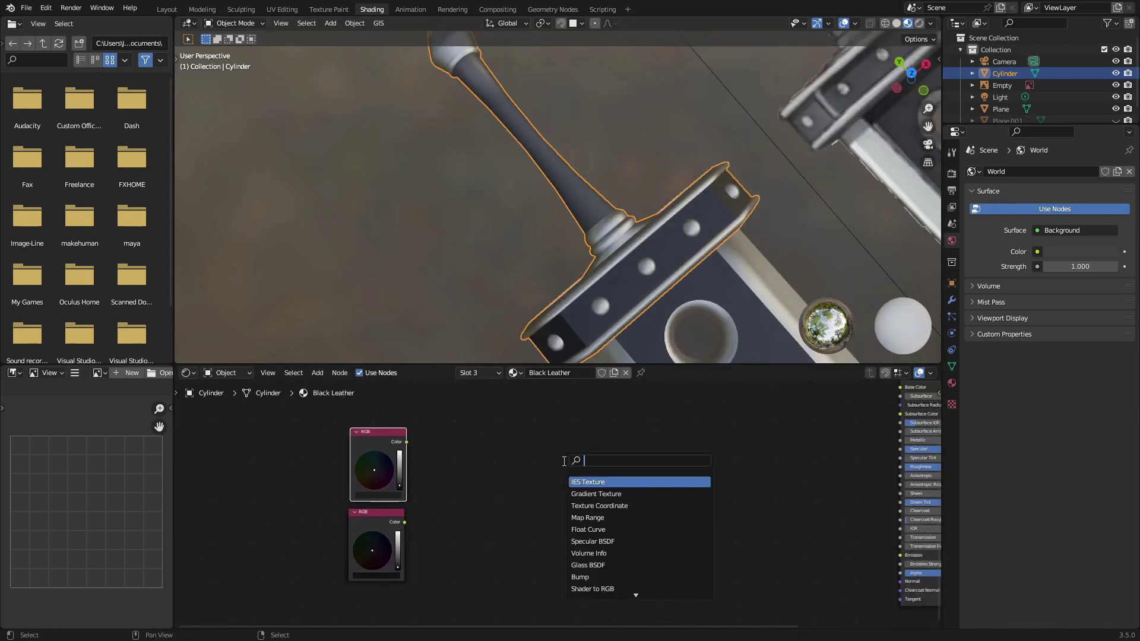
pyautogui.press('BackSpace')
pyautogui.press('BackSpace')
pyautogui.press('BackSpace')
pyautogui.press('BackSpace')
pyautogui.press('BackSpace')
pyautogui.press('BackSpace')
pyautogui.press('BackSpace')
pyautogui.press('Escape')
pyautogui.hotkey('shift', 'a')
pyautogui.click(602, 437)
pyautogui.click(609, 429)
pyautogui.press('x')
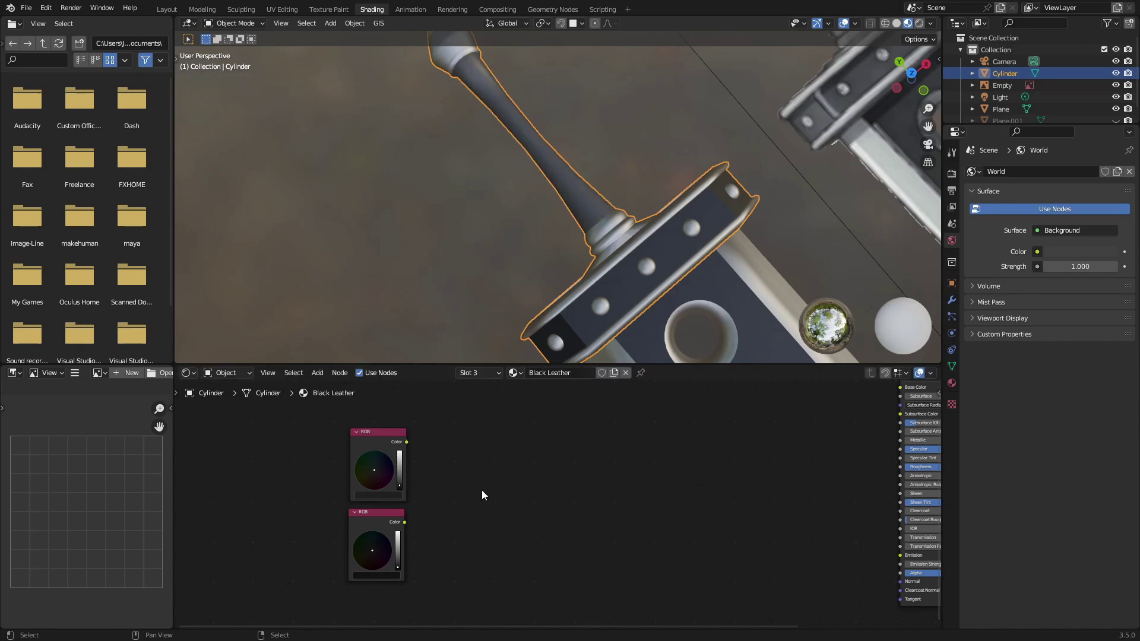
# Add a plane to the scene and move it beside the sword's blade.
pyautogui.scroll(1, 482, 490)
pyautogui.scroll(-7, 491, 187)
pyautogui.scroll(-2, 491, 187)
pyautogui.click(341, 374)
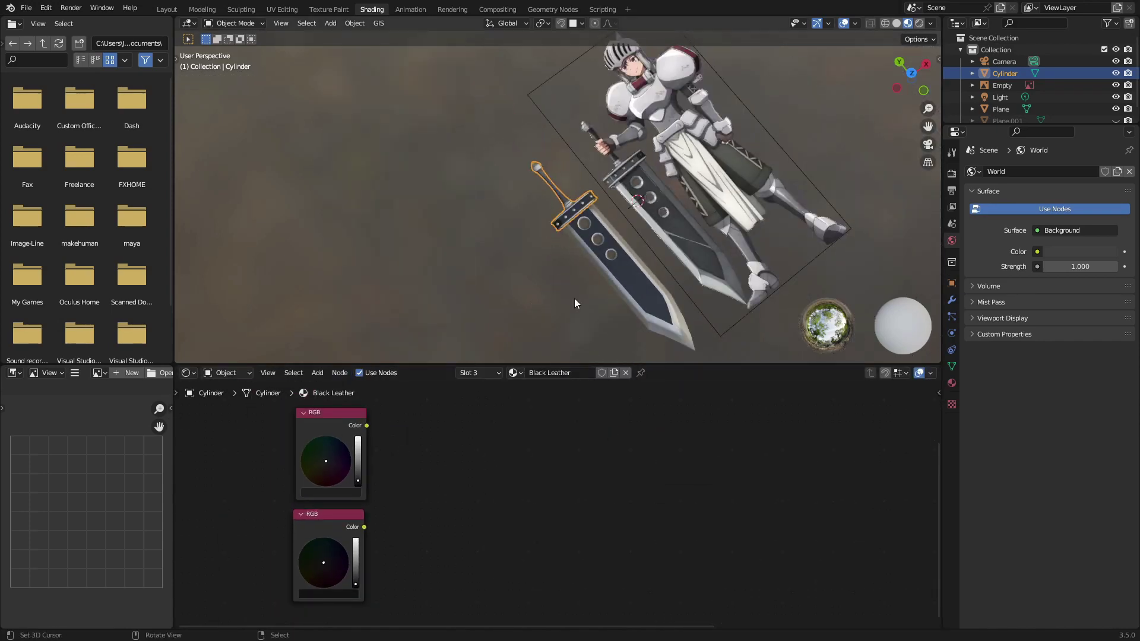
pyautogui.scroll(2, 574, 299)
pyautogui.scroll(-1, 429, 261)
pyautogui.hotkey('shift', 'a')
pyautogui.click(511, 259)
pyautogui.press('g')
pyautogui.click(521, 330)
# Assign the Black Leather material to the new plane and detach the Material Output node from the Principled BSDF.
pyautogui.click(951, 383)
pyautogui.click(1057, 221)
pyautogui.click(974, 222)
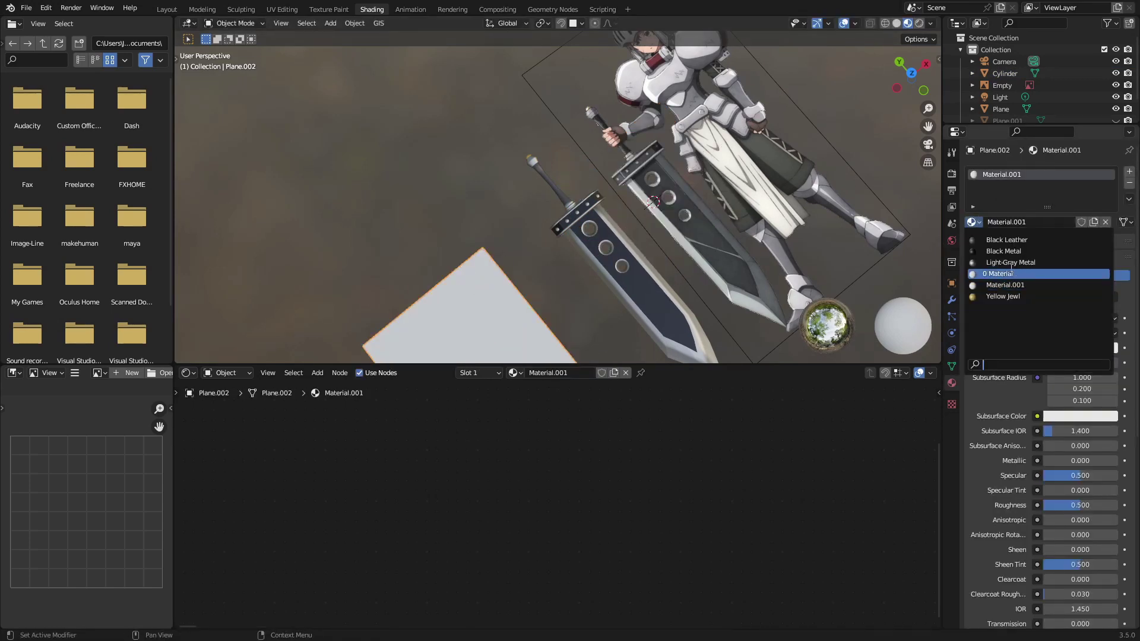
pyautogui.click(1012, 240)
pyautogui.scroll(-9, 497, 479)
pyautogui.scroll(5, 558, 502)
pyautogui.keyDown('alt'); pyautogui.moveTo(828, 420); pyautogui.dragTo(809, 483); pyautogui.keyUp('alt')
pyautogui.hotkey('shift', 'a')
pyautogui.write('uv')
pyautogui.press('Return')
pyautogui.click(532, 472)
pyautogui.click(559, 507)
pyautogui.click(539, 387)
pyautogui.moveTo(556, 465); pyautogui.dragTo(446, 440)
pyautogui.press('x')
# Add a Texture Coordinate node to the Black Leather material beside the RGB nodes.
pyautogui.hotkey('shift', 'a')
pyautogui.click(539, 461)
pyautogui.write('tex')
pyautogui.click(470, 449)
pyautogui.moveTo(526, 459); pyautogui.dragTo(446, 440)
pyautogui.click(427, 532)
# Select the Cylinder object again, place its Texture Coordinate node above the RGB nodes and enable From Instancer.
pyautogui.scroll(-2, 1011, 85)
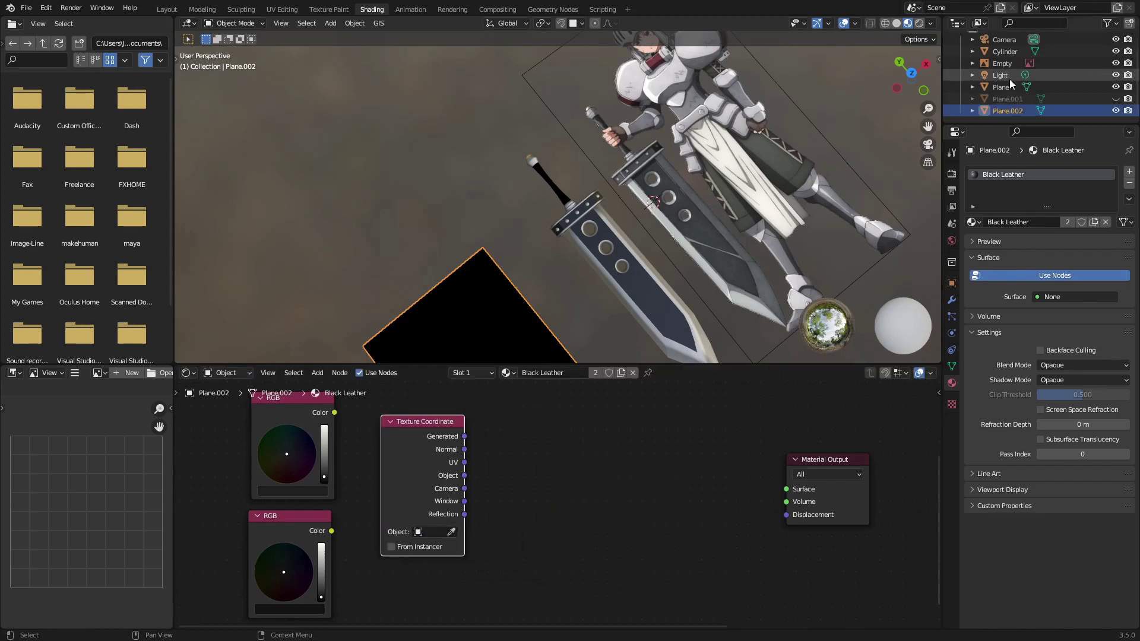
pyautogui.click(1004, 51)
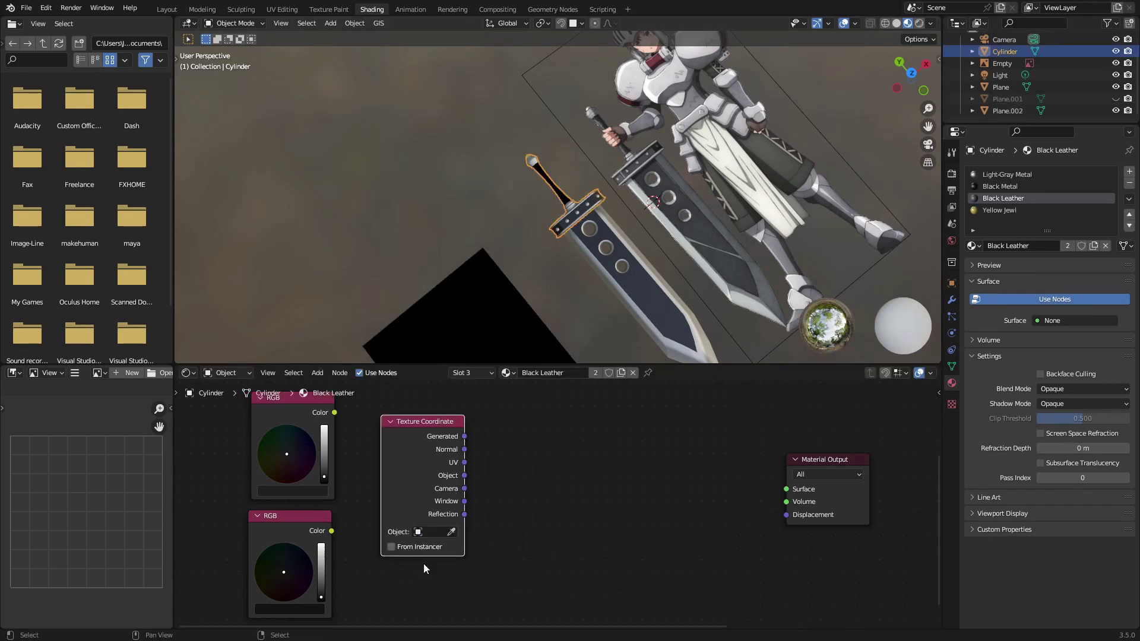
pyautogui.scroll(-5, 400, 476)
pyautogui.moveTo(459, 450); pyautogui.dragTo(374, 432)
pyautogui.moveTo(509, 526); pyautogui.dragTo(500, 473, button='middle')
pyautogui.scroll(2, 500, 473)
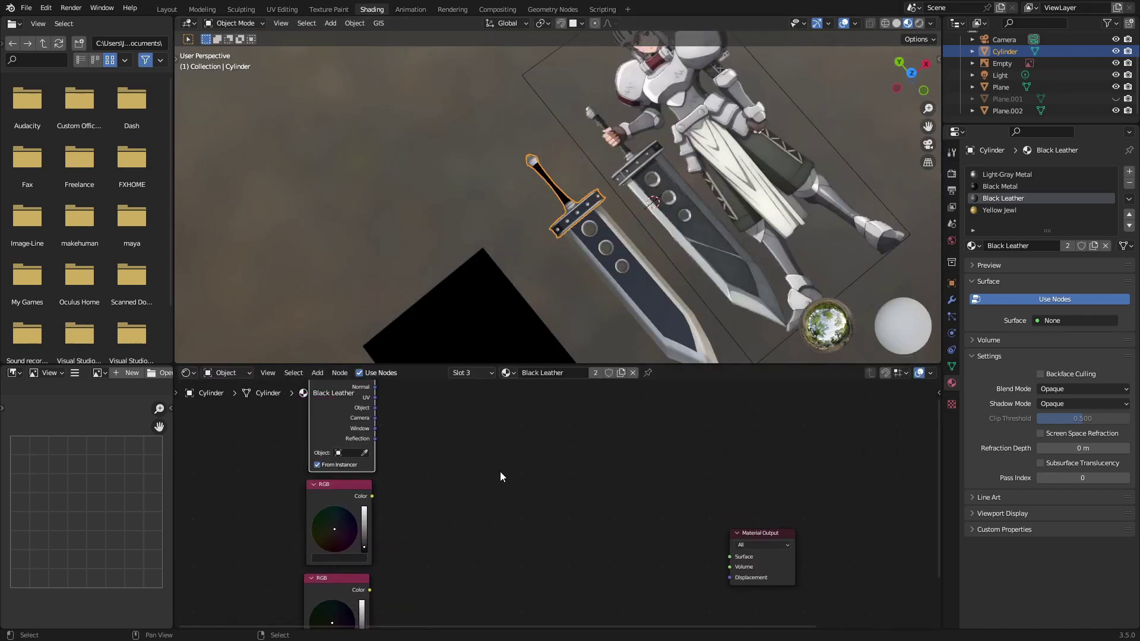
# Add a Math node beside the Texture Coordinate node and set its operation to Less Than.
pyautogui.scroll(-2, 500, 473)
pyautogui.hotkey('shift', 'a')
pyautogui.click(491, 509)
pyautogui.write('math')
pyautogui.press('Return')
pyautogui.click(482, 455)
pyautogui.click(509, 470)
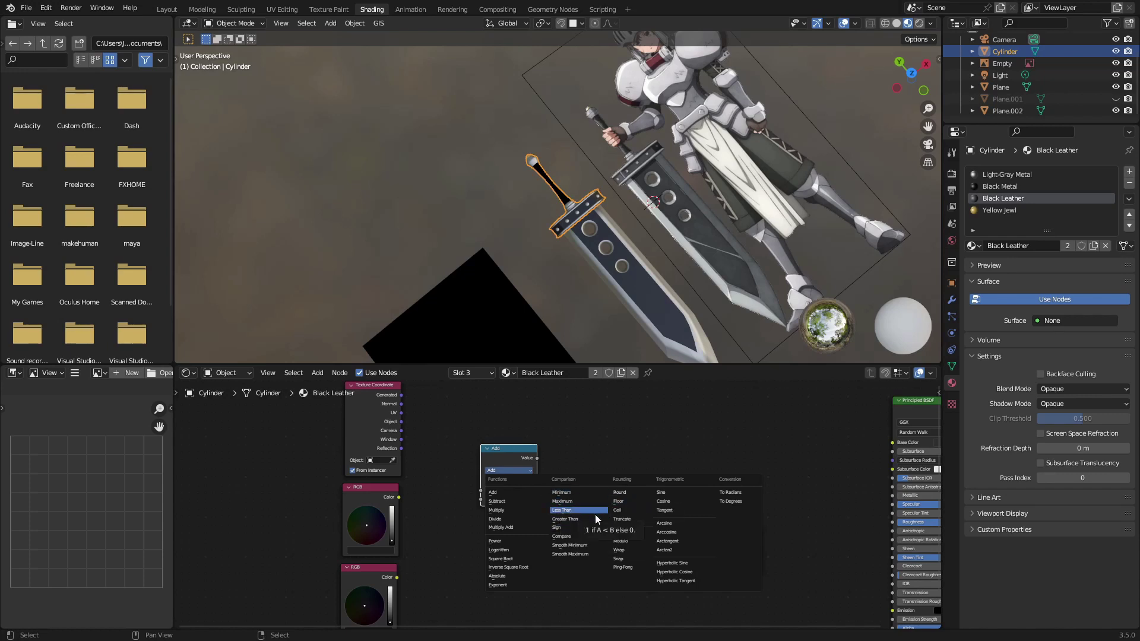
pyautogui.click(595, 514)
# Link a 0.100 Value node to the Less Than threshold and the Object coordinate to its value, moving Less Than nearer the inputs.
pyautogui.scroll(-2, 570, 486)
pyautogui.scroll(3, 566, 479)
pyautogui.moveTo(433, 416); pyautogui.dragTo(543, 578)
pyautogui.moveTo(431, 471); pyautogui.dragTo(551, 567)
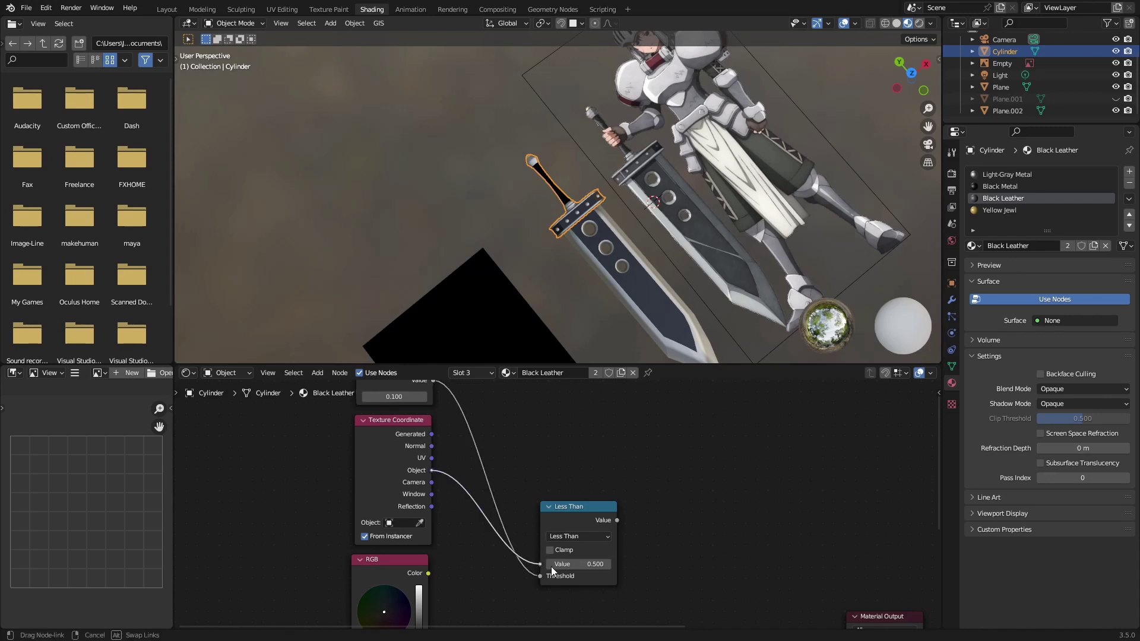
pyautogui.moveTo(583, 508); pyautogui.dragTo(543, 445)
# Duplicate the Less Than node and set the copy's operation to Compare.
pyautogui.hotkey('shift', 'd')
pyautogui.click(693, 529)
pyautogui.click(688, 533)
pyautogui.click(743, 448)
pyautogui.moveTo(675, 506); pyautogui.dragTo(670, 495)
pyautogui.click(670, 495)
# Link the Less Than result and the Value node to the Compare node's two values, with Epsilon at 0.100.
pyautogui.moveTo(576, 457); pyautogui.dragTo(631, 550)
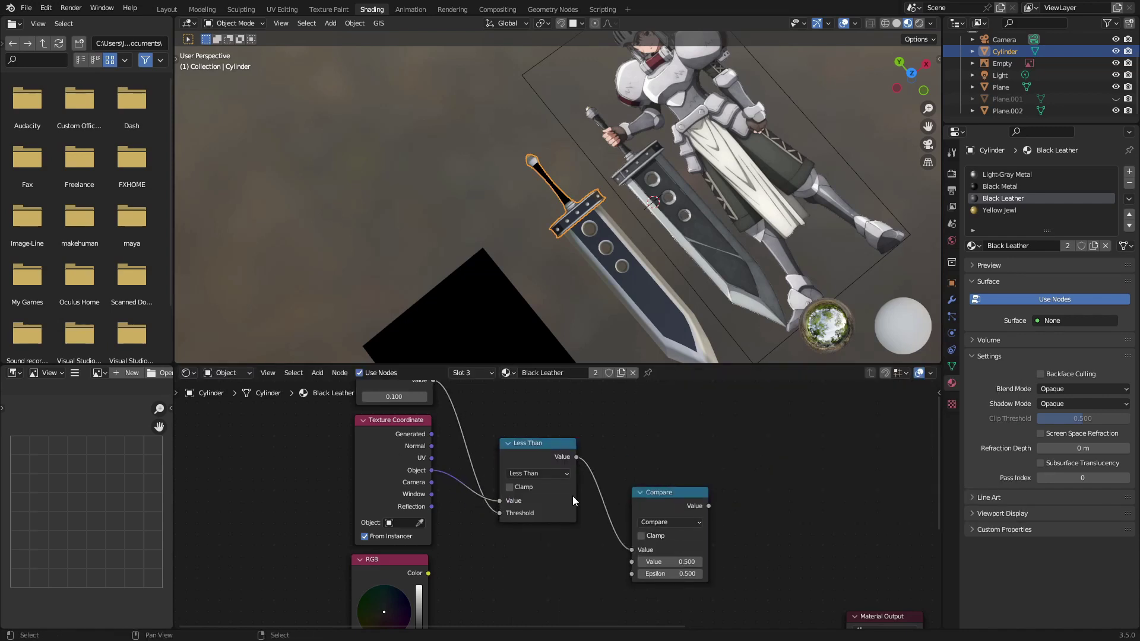
pyautogui.moveTo(676, 492); pyautogui.dragTo(676, 471)
pyautogui.click(671, 501)
pyautogui.click(671, 501)
pyautogui.moveTo(433, 381); pyautogui.dragTo(632, 541)
# Stack the Compare node directly below the Less Than node.
pyautogui.moveTo(662, 474); pyautogui.dragTo(620, 444)
pyautogui.scroll(-1, 751, 548)
pyautogui.moveTo(766, 561); pyautogui.dragTo(628, 517, button='middle')
pyautogui.moveTo(505, 436); pyautogui.dragTo(434, 515)
pyautogui.moveTo(451, 440); pyautogui.dragTo(422, 351)
pyautogui.moveTo(479, 383); pyautogui.dragTo(482, 480, button='middle')
# Create an Add math node from a duplicate, feed it the Less Than and Compare results, and enable Clamp.
pyautogui.hotkey('shift', 'd')
pyautogui.click(487, 457)
pyautogui.click(483, 477)
pyautogui.click(469, 499)
pyautogui.moveTo(426, 482); pyautogui.dragTo(456, 506)
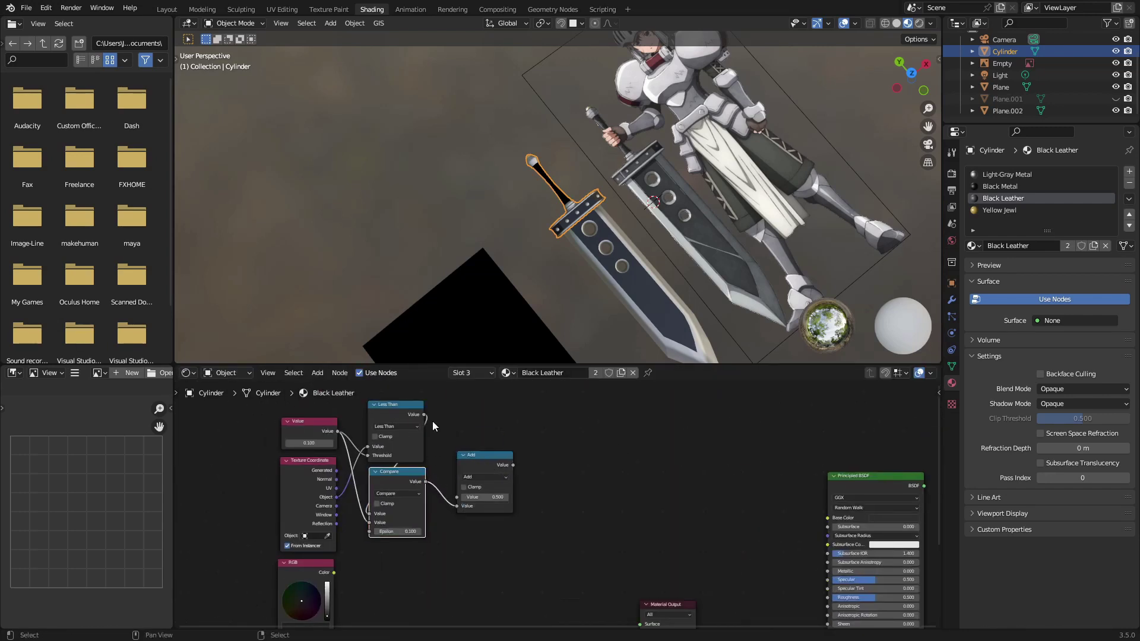
pyautogui.moveTo(424, 415); pyautogui.dragTo(457, 497)
pyautogui.scroll(6, 448, 487)
pyautogui.click(430, 474)
# Move the Texture Coordinate and Value nodes farther away from the math nodes.
pyautogui.scroll(-7, 463, 499)
pyautogui.moveTo(555, 563); pyautogui.dragTo(512, 507, button='middle')
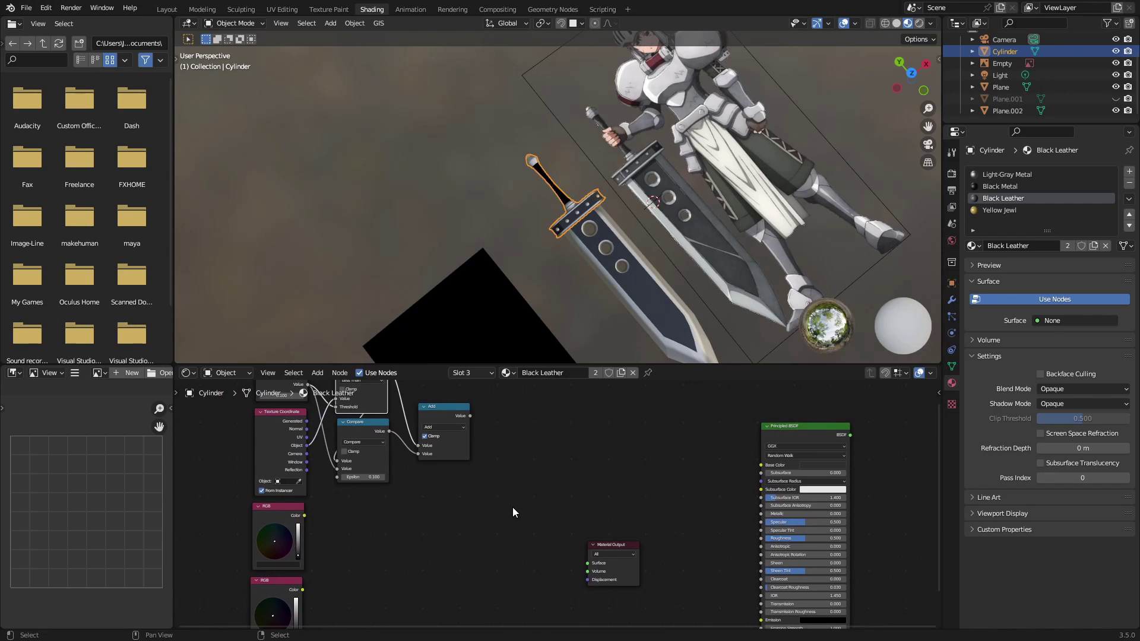
pyautogui.scroll(-2, 470, 518)
pyautogui.scroll(3, 475, 525)
pyautogui.scroll(2, 474, 525)
pyautogui.scroll(-2, 462, 524)
pyautogui.scroll(2, 461, 523)
pyautogui.moveTo(427, 475); pyautogui.dragTo(511, 557, button='middle')
pyautogui.moveTo(335, 500); pyautogui.dragTo(238, 502)
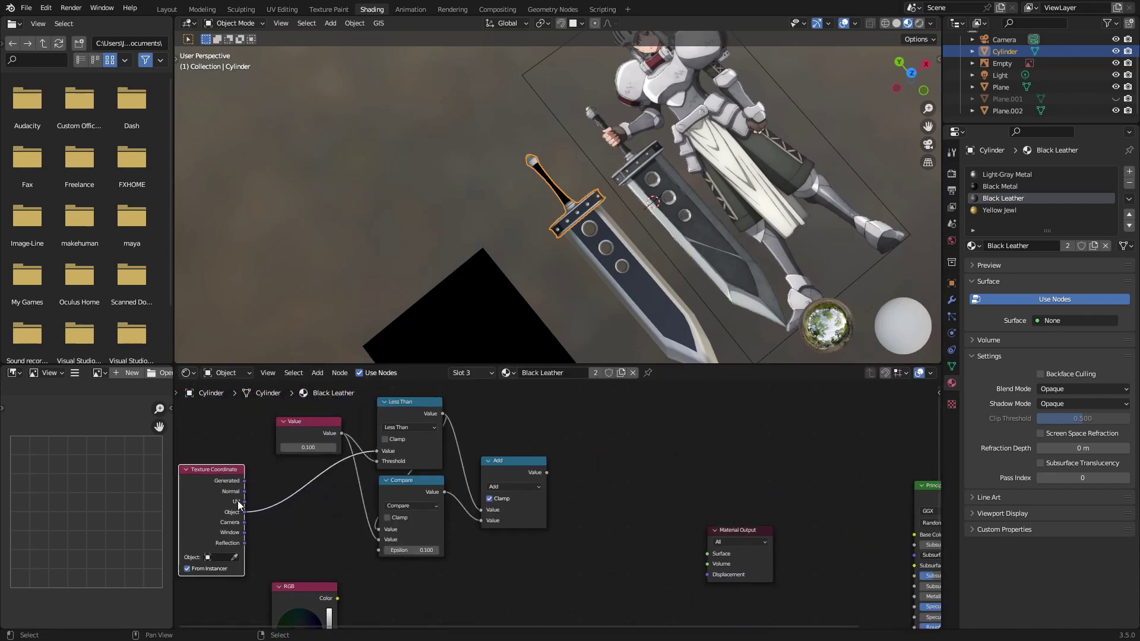
pyautogui.moveTo(308, 434)
pyautogui.mouseDown()
pyautogui.moveTo(321, 452)
pyautogui.moveTo(287, 432)
pyautogui.mouseUp()
pyautogui.click(396, 411)
pyautogui.keyDown('shift'); pyautogui.click(328, 441); pyautogui.keyUp('shift')
pyautogui.keyDown('shift'); pyautogui.click(411, 487); pyautogui.keyUp('shift')
pyautogui.keyDown('shift'); pyautogui.click(500, 472); pyautogui.keyUp('shift')
pyautogui.hotkey('ctrl', 'z')
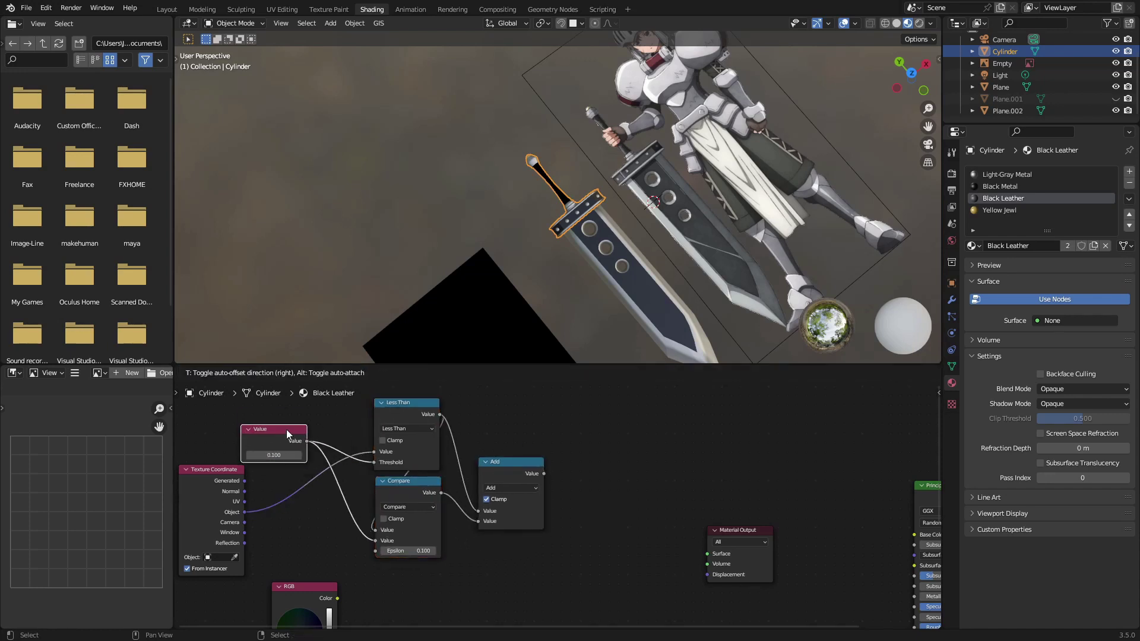
pyautogui.keyDown('shift'); pyautogui.click(411, 410); pyautogui.keyUp('shift')
pyautogui.keyDown('shift'); pyautogui.click(415, 487); pyautogui.keyUp('shift')
pyautogui.keyDown('shift'); pyautogui.click(536, 466); pyautogui.keyUp('shift')
pyautogui.press('F3')
pyautogui.press('Escape')
# Select the Less Than, Compare and Add nodes and combine them into a node group.
pyautogui.click(415, 410)
pyautogui.keyDown('shift'); pyautogui.click(419, 490); pyautogui.keyUp('shift')
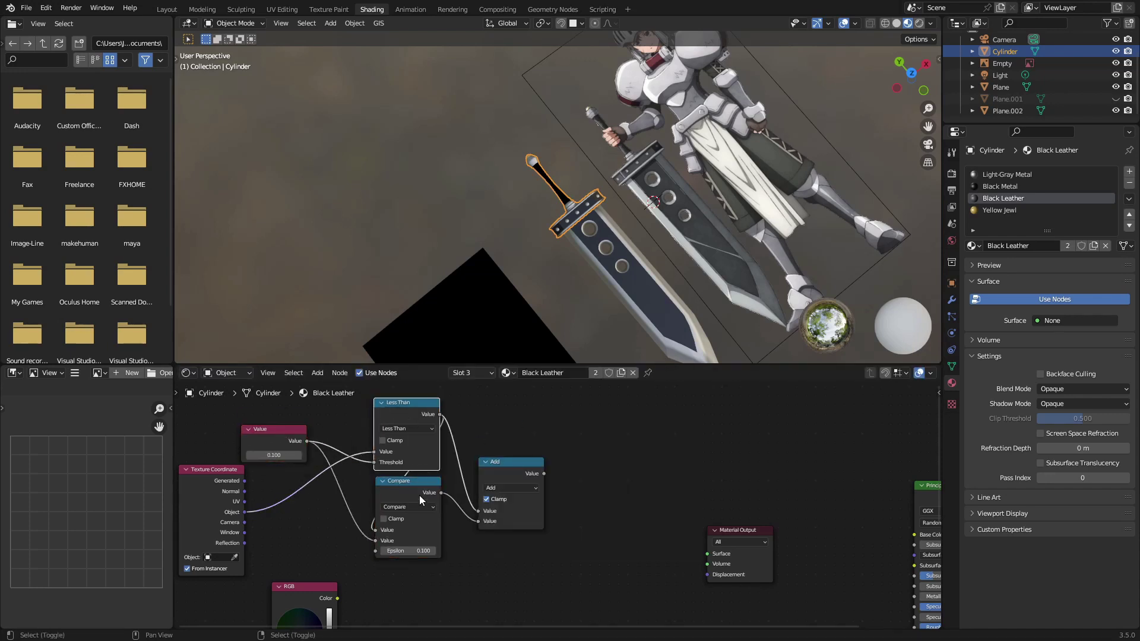
pyautogui.keyDown('shift'); pyautogui.click(525, 467); pyautogui.keyUp('shift')
pyautogui.press('F3')
pyautogui.write('gr')
pyautogui.press('Return')
# Arrange the Group Input and Group Output nodes around the grouped math nodes and leave the group.
pyautogui.moveTo(677, 542); pyautogui.dragTo(699, 522)
pyautogui.moveTo(722, 511); pyautogui.dragTo(711, 543)
pyautogui.moveTo(455, 524); pyautogui.dragTo(392, 510)
pyautogui.moveTo(549, 554)
pyautogui.mouseDown()
pyautogui.moveTo(586, 567)
pyautogui.moveTo(549, 554)
pyautogui.mouseUp()
pyautogui.click(403, 524)
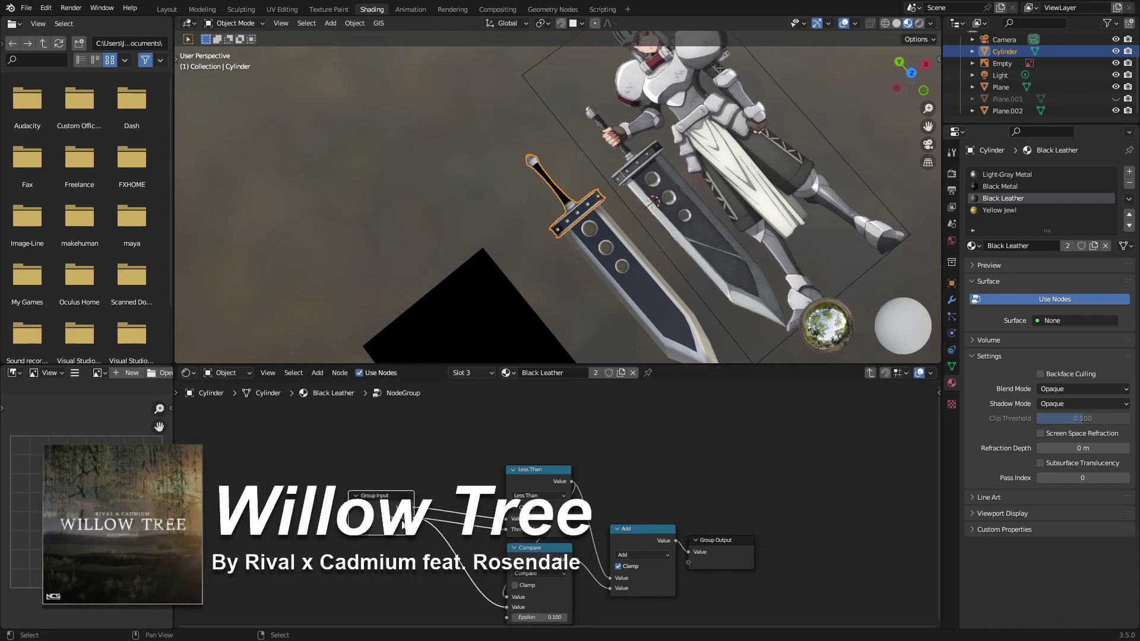
pyautogui.press('Tab')
# Move the node group beside the Value node and rename it Less Than OR Equal.
pyautogui.moveTo(426, 479); pyautogui.dragTo(392, 502)
pyautogui.moveTo(462, 448); pyautogui.dragTo(395, 417)
pyautogui.click(396, 438)
pyautogui.write('Les')
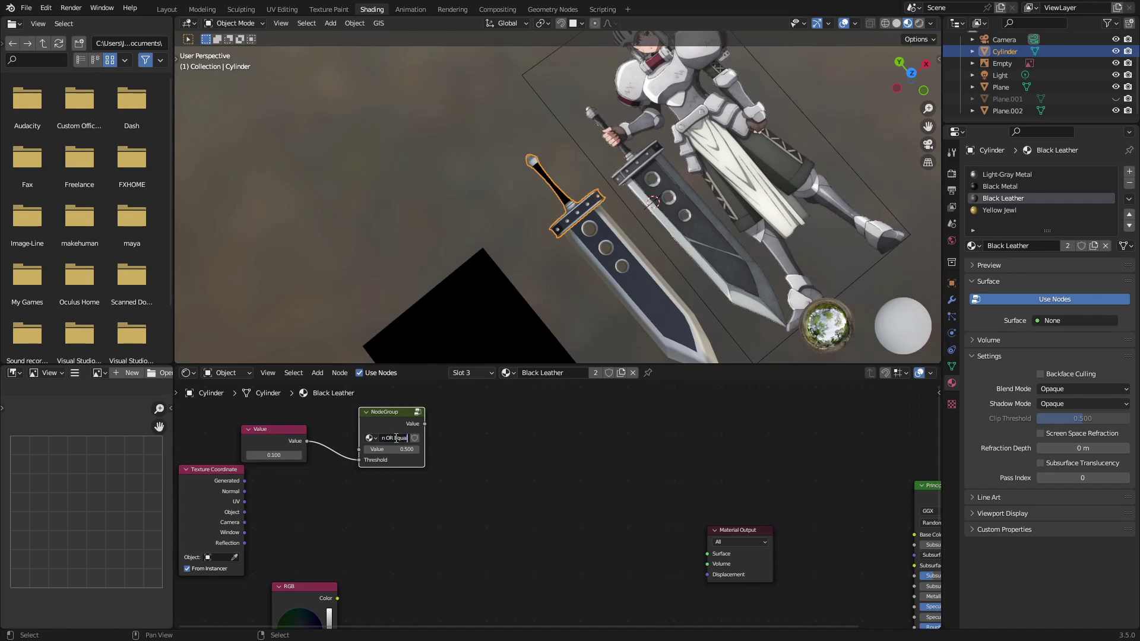
# Reposition the Less Than OR Equal group and place a duplicate of it directly below.
pyautogui.write('g')
pyautogui.click(333, 481)
pyautogui.hotkey('shift', 'd')
pyautogui.click(333, 544)
# Add a Separate XYZ node fed by the Object coordinate and link its X and Y outputs to the two groups' Value inputs.
pyautogui.hotkey('shift', 'a')
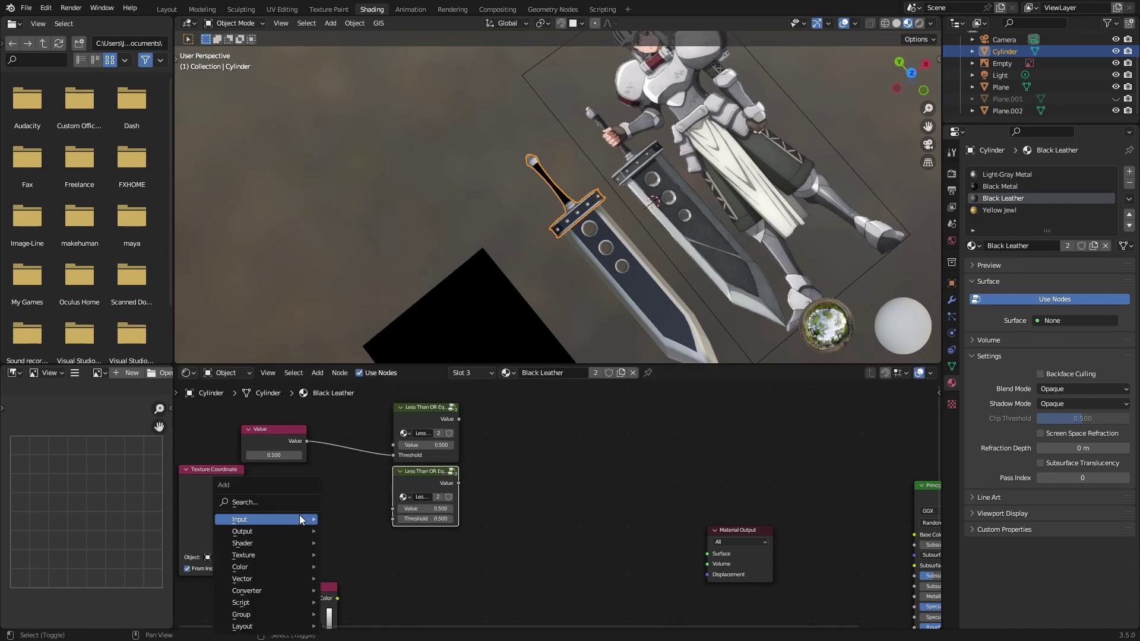
pyautogui.click(303, 504)
pyautogui.write('sp')
pyautogui.press('BackSpace')
pyautogui.press('BackSpace')
pyautogui.write('sep')
pyautogui.press('Return')
pyautogui.click(291, 485)
pyautogui.moveTo(244, 513); pyautogui.dragTo(297, 523)
pyautogui.moveTo(362, 491); pyautogui.dragTo(394, 445)
# Add a clamped Multiply math node beside the two Less Than OR Equal groups and link both group outputs into it.
pyautogui.hotkey('shift', 'a')
pyautogui.write('add')
pyautogui.press('Return')
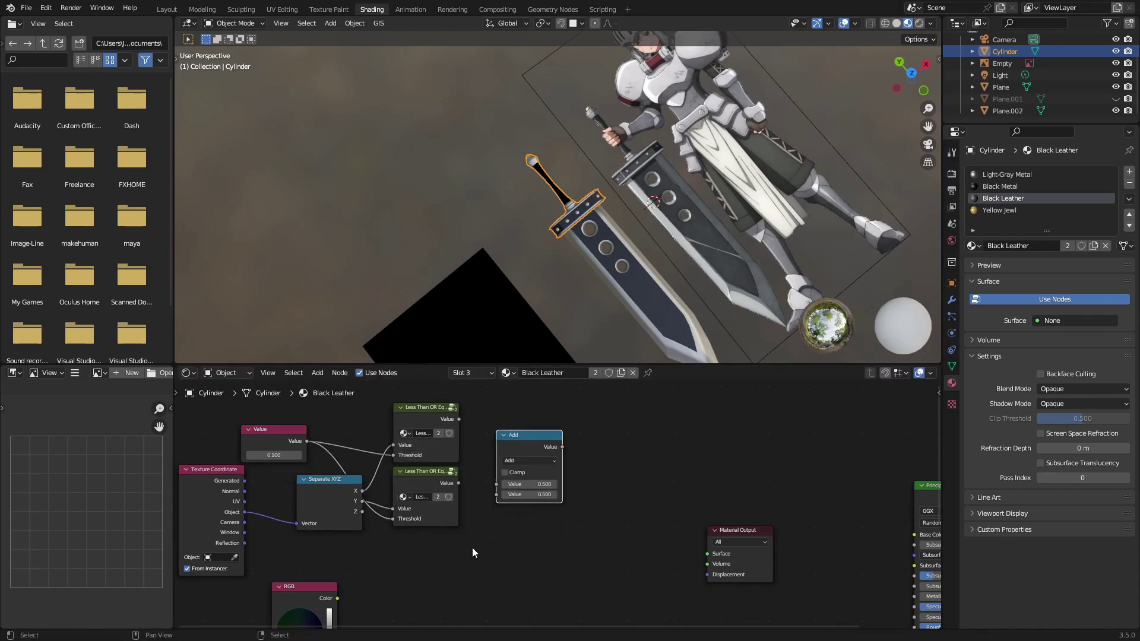
pyautogui.click(529, 461)
pyautogui.click(518, 502)
pyautogui.moveTo(459, 419); pyautogui.dragTo(496, 495)
pyautogui.moveTo(523, 437); pyautogui.dragTo(502, 408)
pyautogui.click(485, 448)
pyautogui.scroll(-1, 589, 477)
pyautogui.moveTo(662, 500); pyautogui.dragTo(552, 493, button='middle')
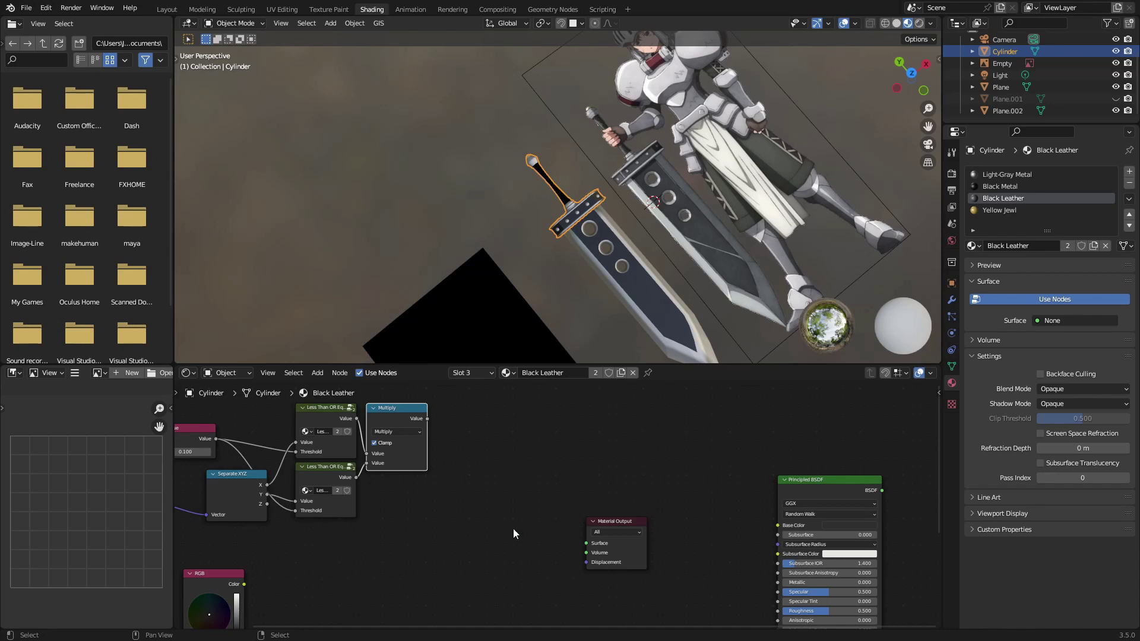
# Add a ColorRamp node in the free space below the Multiply node.
pyautogui.moveTo(455, 501); pyautogui.dragTo(501, 517, button='middle')
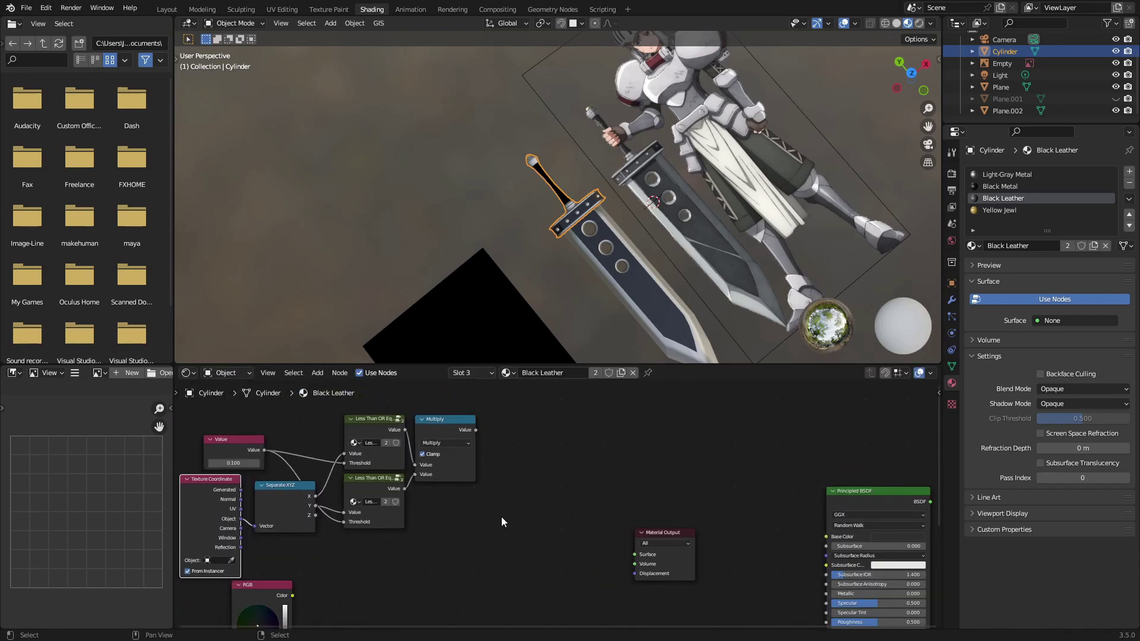
pyautogui.hotkey('shift', 'a')
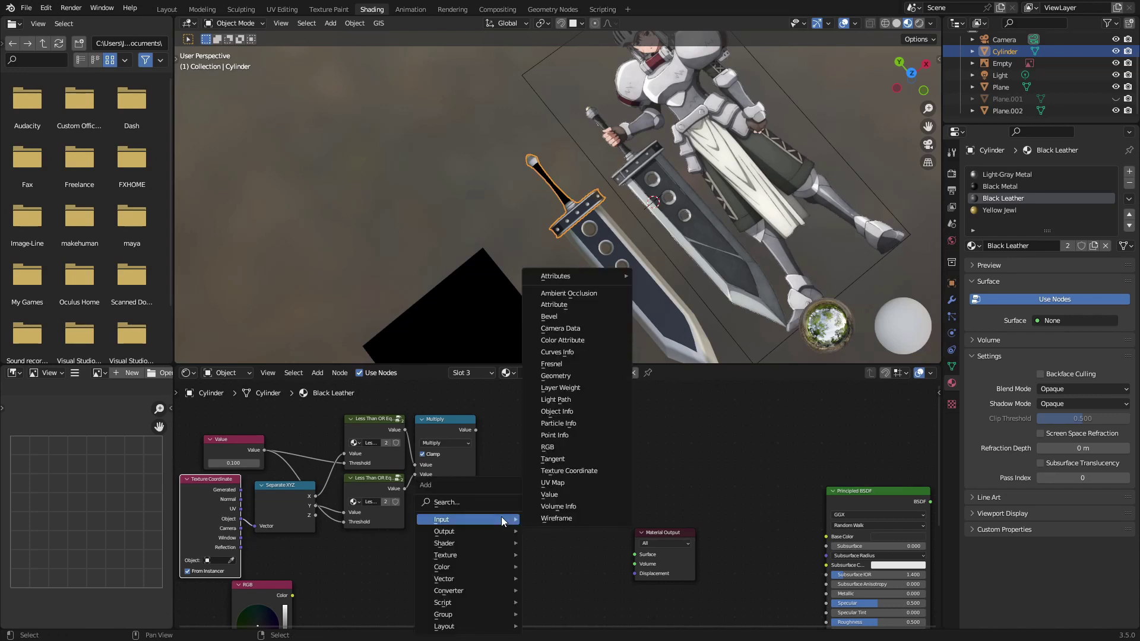
pyautogui.press('Escape')
pyautogui.scroll(-2, 539, 526)
pyautogui.moveTo(540, 522); pyautogui.dragTo(483, 470, button='middle')
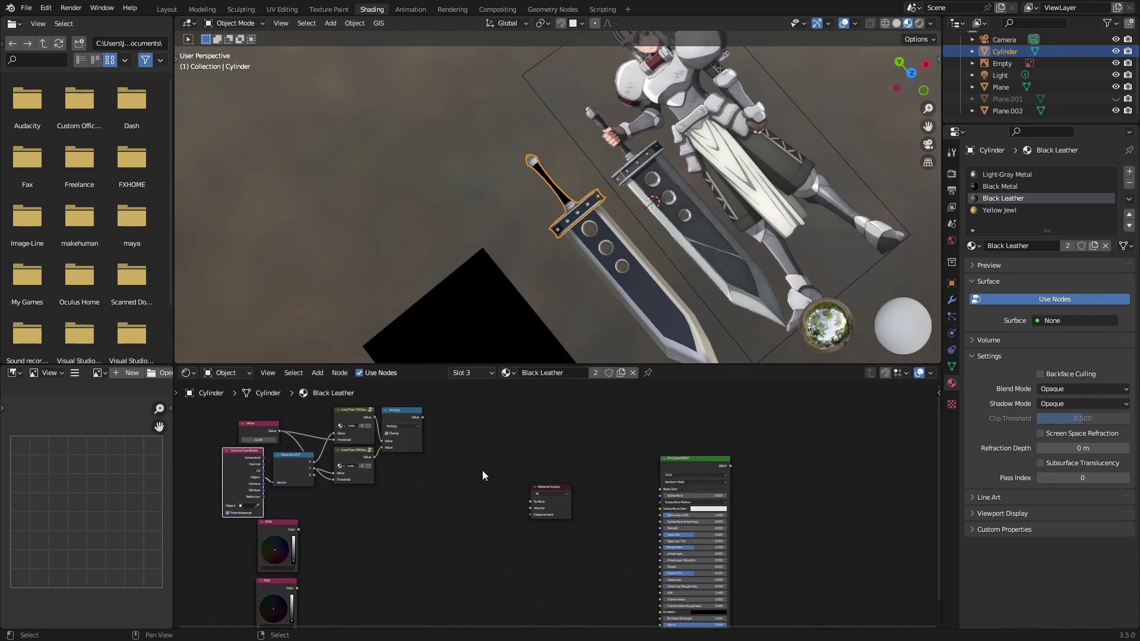
pyautogui.hotkey('shift', 'a')
pyautogui.click(465, 501)
pyautogui.write('color')
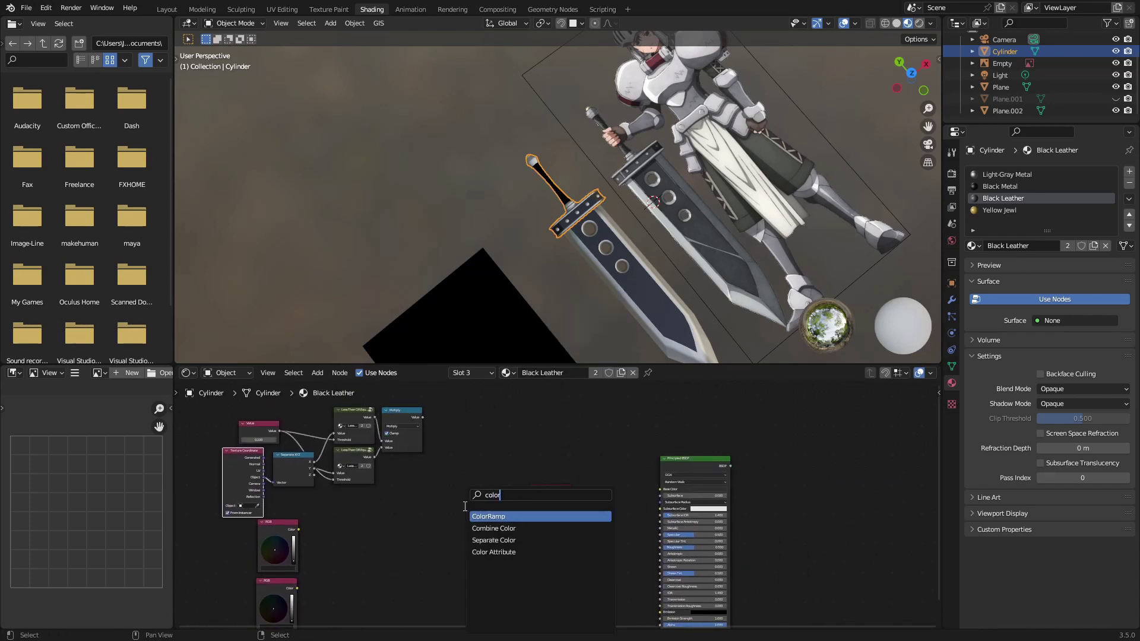
pyautogui.press('Return')
pyautogui.click(424, 498)
# Copy the upper RGB node's color and apply it, hex 1F1F1F, to the ColorRamp's last stop.
pyautogui.scroll(7, 449, 541)
pyautogui.moveTo(369, 566); pyautogui.dragTo(523, 512, button='middle')
pyautogui.click(251, 560)
pyautogui.click(274, 497)
pyautogui.hotkey('ctrl', 'c')
pyautogui.click(585, 486)
pyautogui.click(528, 511)
pyautogui.hotkey('ctrl', 'v')
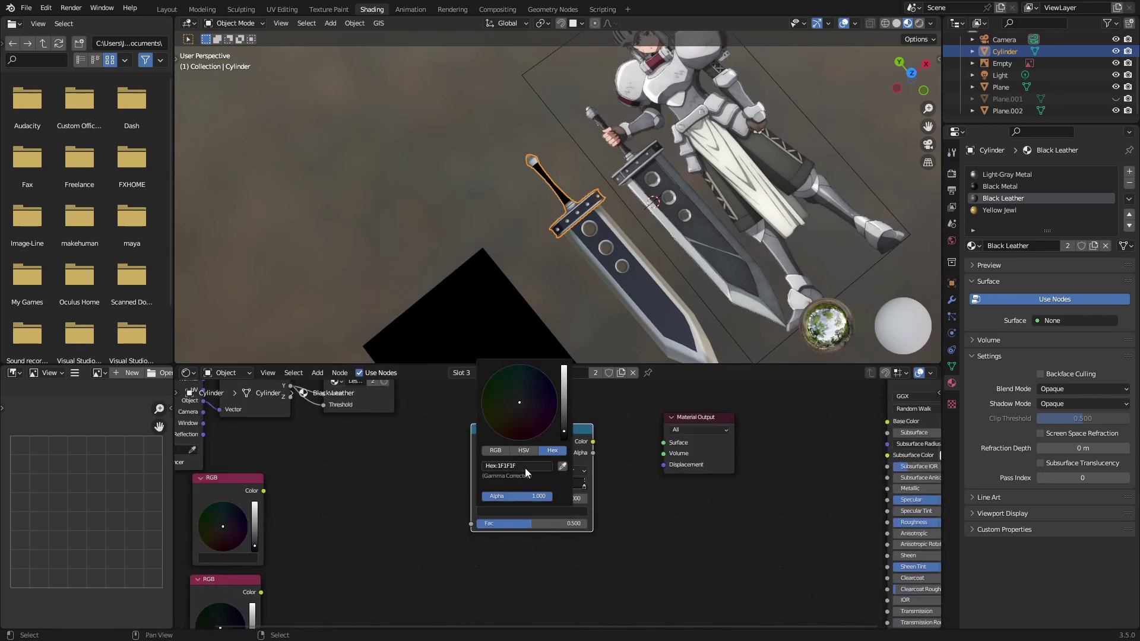
# Copy the lower RGB node's color and apply it, hex 141414, to the ColorRamp's first stop.
pyautogui.scroll(-4, 485, 488)
pyautogui.click(329, 618)
pyautogui.click(335, 585)
pyautogui.scroll(2, 549, 500)
pyautogui.click(486, 488)
pyautogui.click(534, 513)
pyautogui.hotkey('ctrl', 'v')
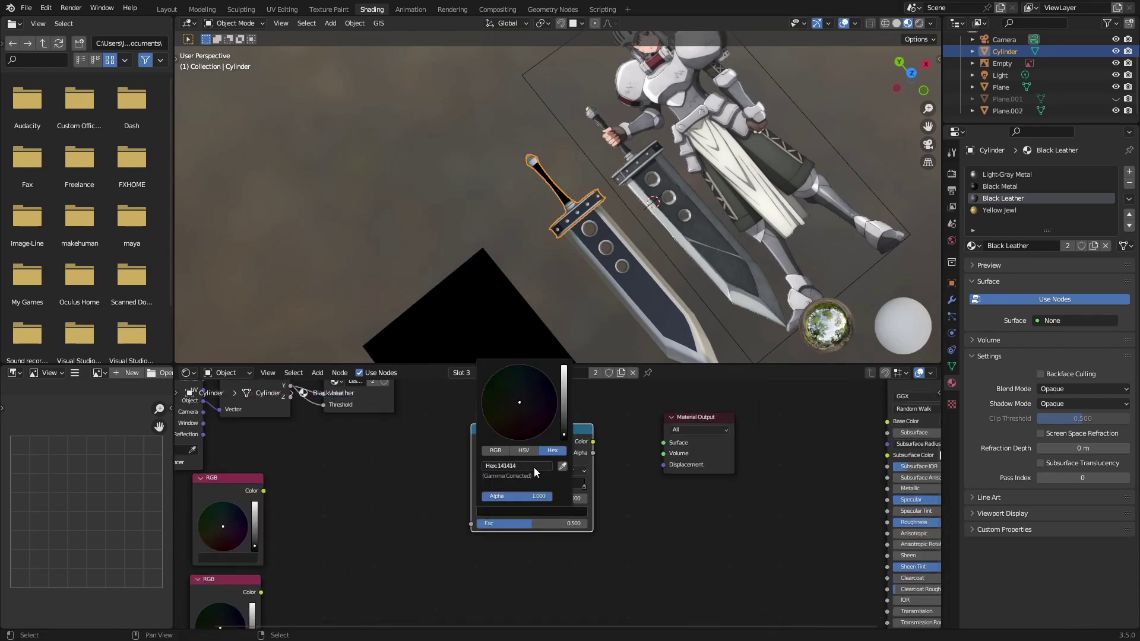
# Place the ColorRamp between Multiply and Material Output, linking Multiply into Fac and the ramp's Color into Surface.
pyautogui.scroll(-3, 558, 496)
pyautogui.moveTo(558, 496); pyautogui.dragTo(560, 572, button='middle')
pyautogui.moveTo(549, 540); pyautogui.dragTo(582, 432)
pyautogui.moveTo(509, 441); pyautogui.dragTo(536, 485)
pyautogui.moveTo(656, 521); pyautogui.dragTo(671, 434)
pyautogui.moveTo(612, 437); pyautogui.dragTo(650, 452)
# Try adjusting the Value node that feeds the thresholds and inspect the pattern on the dark plane.
pyautogui.scroll(6, 446, 331)
pyautogui.scroll(5, 326, 416)
pyautogui.moveTo(311, 497); pyautogui.dragTo(333, 496)
pyautogui.keyDown('shift'); pyautogui.moveTo(583, 265); pyautogui.dragTo(569, 34, button='middle'); pyautogui.keyUp('shift')
pyautogui.scroll(-3, 570, 38)
pyautogui.moveTo(312, 496); pyautogui.dragTo(312, 497)
pyautogui.keyDown('shift'); pyautogui.moveTo(713, 164); pyautogui.dragTo(621, 88, button='middle'); pyautogui.keyUp('shift')
pyautogui.scroll(5, 479, 176)
pyautogui.scroll(-2, 599, 551)
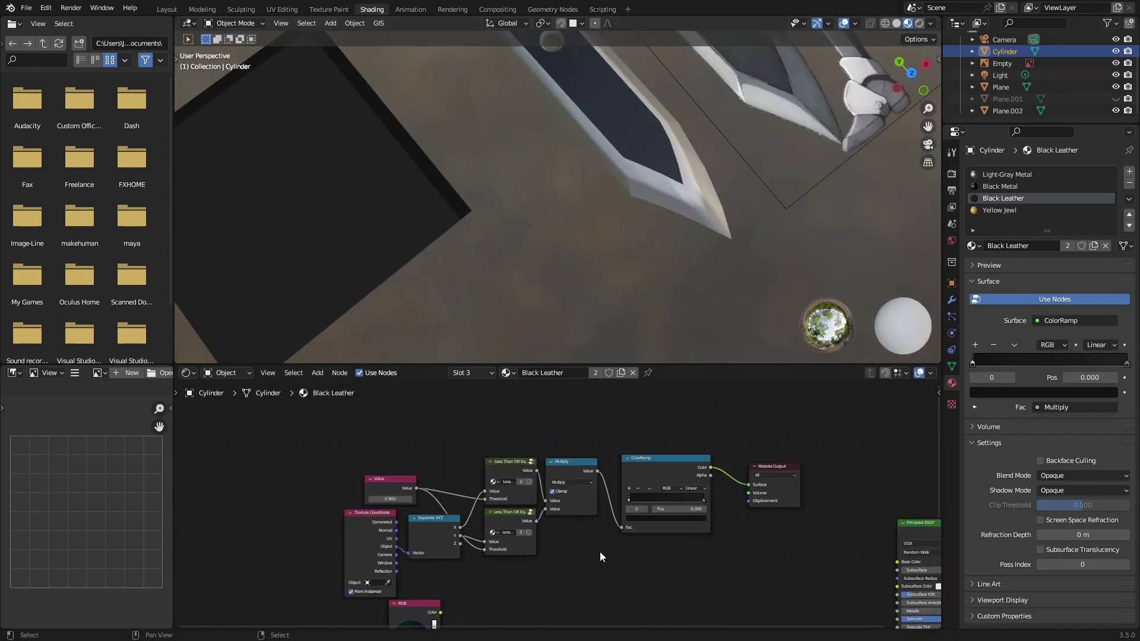
# Delete the two leftover RGB nodes.
pyautogui.moveTo(600, 551); pyautogui.dragTo(600, 333, button='middle')
pyautogui.click(422, 393)
pyautogui.press('x')
pyautogui.click(419, 462)
pyautogui.press('x')
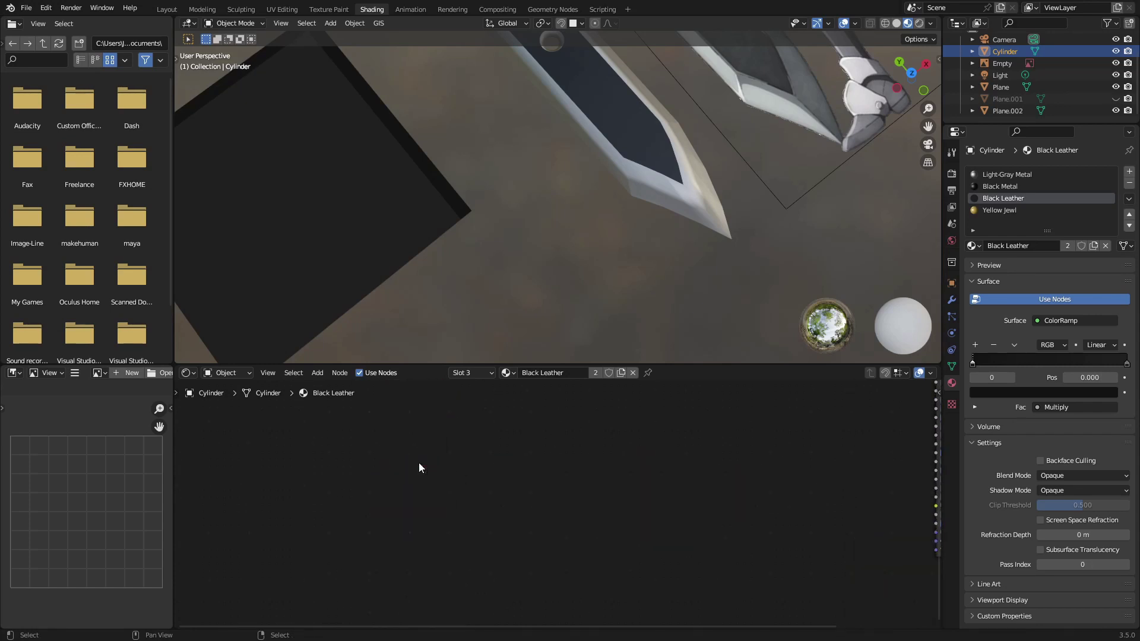
# Disconnect Multiply from the ColorRamp's Fac input and nudge the ColorRamp's position.
pyautogui.scroll(-7, 419, 462)
pyautogui.moveTo(418, 462); pyautogui.dragTo(456, 557, button='middle')
pyautogui.scroll(4, 558, 499)
pyautogui.moveTo(593, 451); pyautogui.dragTo(580, 474)
pyautogui.moveTo(549, 396); pyautogui.dragTo(554, 405)
pyautogui.moveTo(522, 495); pyautogui.dragTo(467, 557, button='middle')
pyautogui.scroll(4, 467, 557)
pyautogui.scroll(-3, 466, 534)
# Copy the Less Than, Compare and Add nodes from inside the Less Than OR Equal group and paste them into the main material.
pyautogui.click(468, 437)
pyautogui.press('Tab')
pyautogui.moveTo(535, 456); pyautogui.dragTo(618, 591)
pyautogui.hotkey('ctrl', 'c')
pyautogui.click(299, 408)
pyautogui.press('Tab')
pyautogui.moveTo(330, 444); pyautogui.dragTo(330, 334, button='middle')
pyautogui.hotkey('ctrl', 'v')
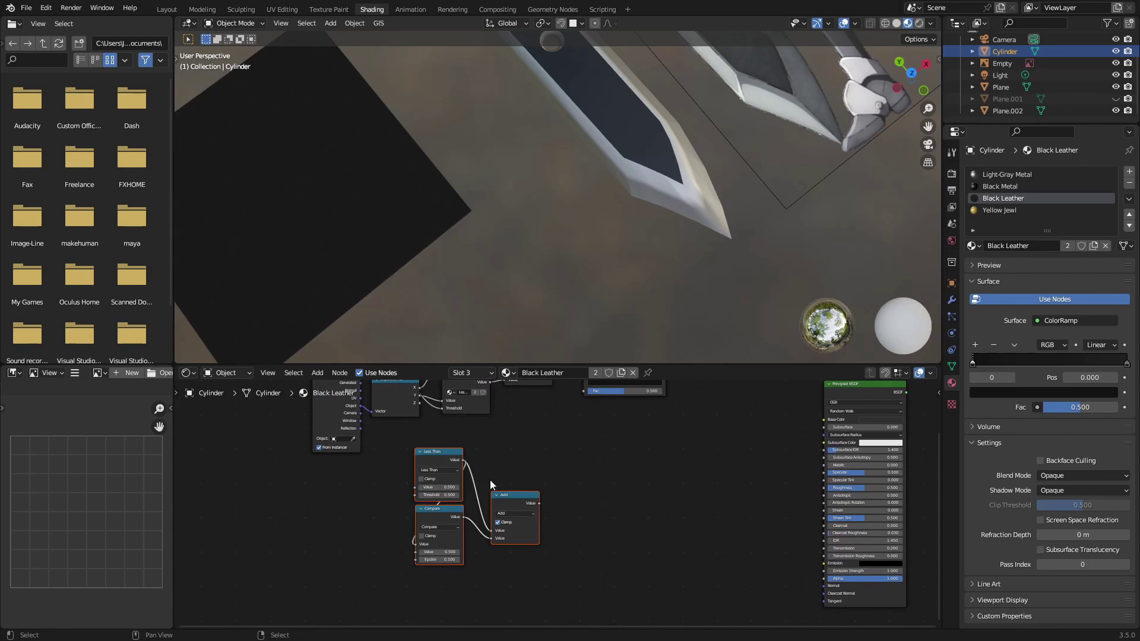
# Change the pasted Less Than and Compare math nodes to Greater Than.
pyautogui.scroll(6, 505, 481)
pyautogui.click(365, 463)
pyautogui.click(474, 345)
pyautogui.click(381, 571)
pyautogui.click(466, 449)
# Delete the pasted Add node and one Greater Than node, and place the remaining Greater Than below the two groups.
pyautogui.click(525, 528)
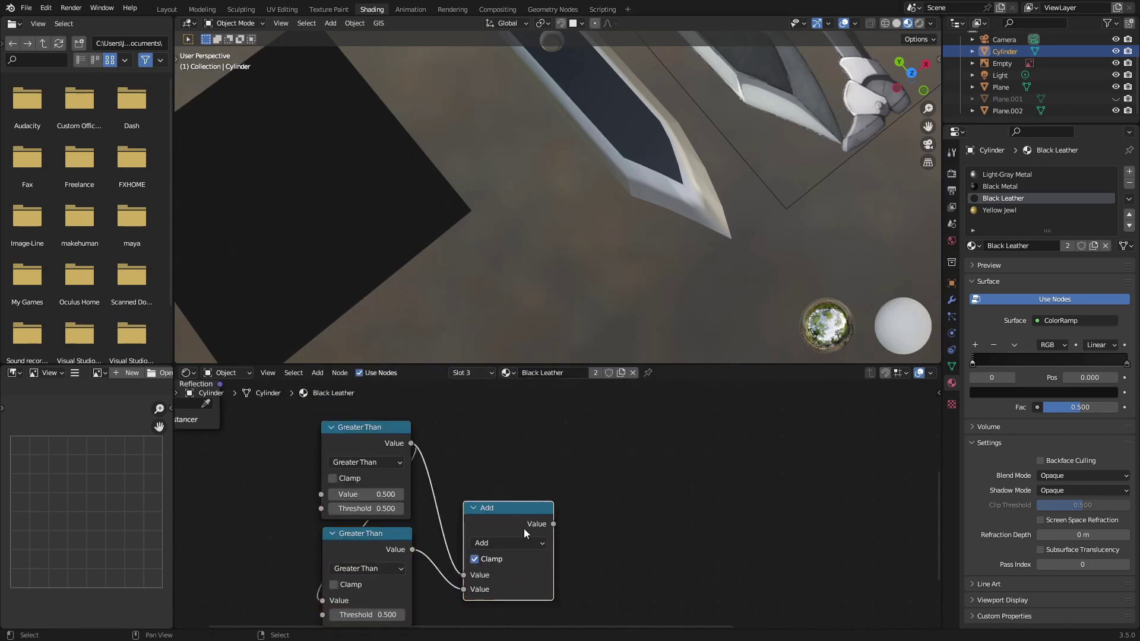
pyautogui.press('x')
pyautogui.click(393, 535)
pyautogui.press('x')
pyautogui.scroll(-3, 471, 533)
pyautogui.scroll(-4, 469, 528)
pyautogui.scroll(4, 510, 451)
pyautogui.moveTo(529, 437); pyautogui.dragTo(556, 460, button='middle')
pyautogui.moveTo(416, 410); pyautogui.dragTo(422, 425)
pyautogui.scroll(-4, 454, 447)
pyautogui.moveTo(478, 505); pyautogui.dragTo(508, 481)
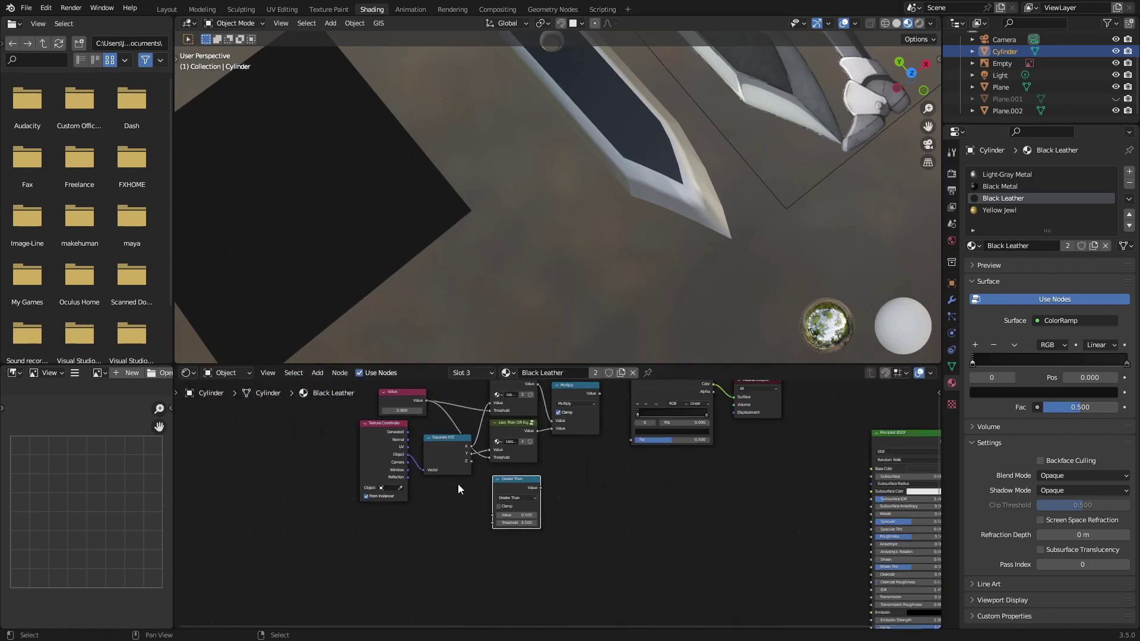
# Link the Separate XYZ node's X output to the Greater Than's Value input and move the Value node farther from the groups.
pyautogui.scroll(6, 458, 483)
pyautogui.moveTo(425, 442); pyautogui.dragTo(463, 549)
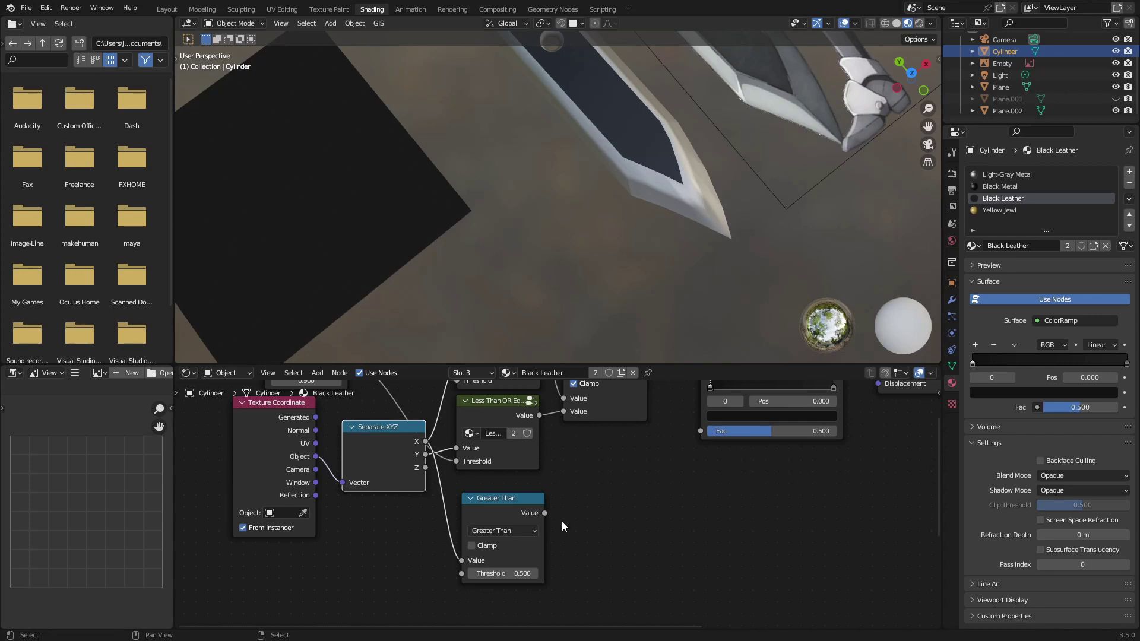
pyautogui.scroll(-2, 562, 521)
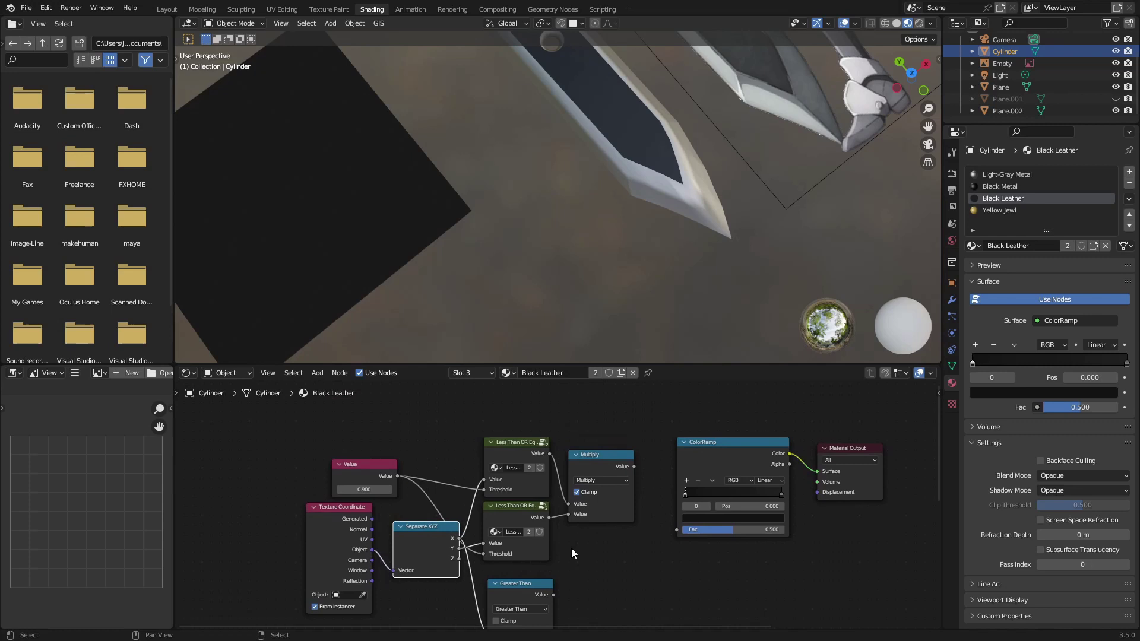
pyautogui.moveTo(363, 477); pyautogui.dragTo(313, 437)
pyautogui.scroll(2, 578, 560)
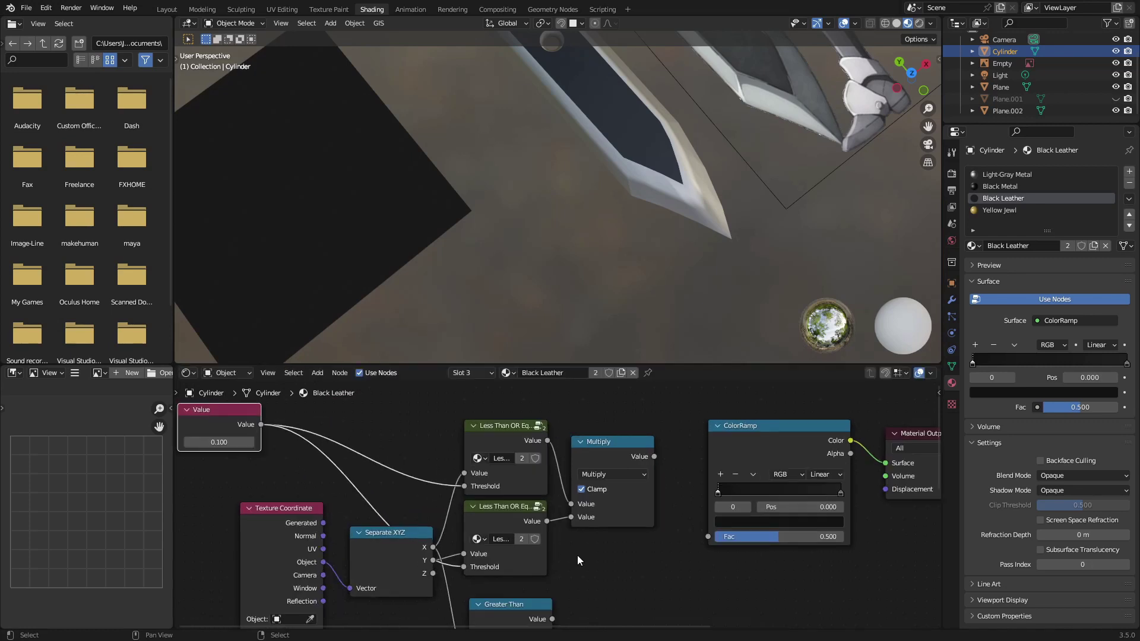
# Search the available commands for "node" and look through the matching operations.
pyautogui.press('F3')
pyautogui.write('node')
pyautogui.press('Down')
pyautogui.press('Down')
pyautogui.press('Down')
pyautogui.press('Down')
pyautogui.press('Down')
pyautogui.press('Down')
pyautogui.press('Down')
pyautogui.press('Down')
pyautogui.press('Down')
pyautogui.press('Down')
pyautogui.press('Down')
pyautogui.press('Down')
pyautogui.press('Down')
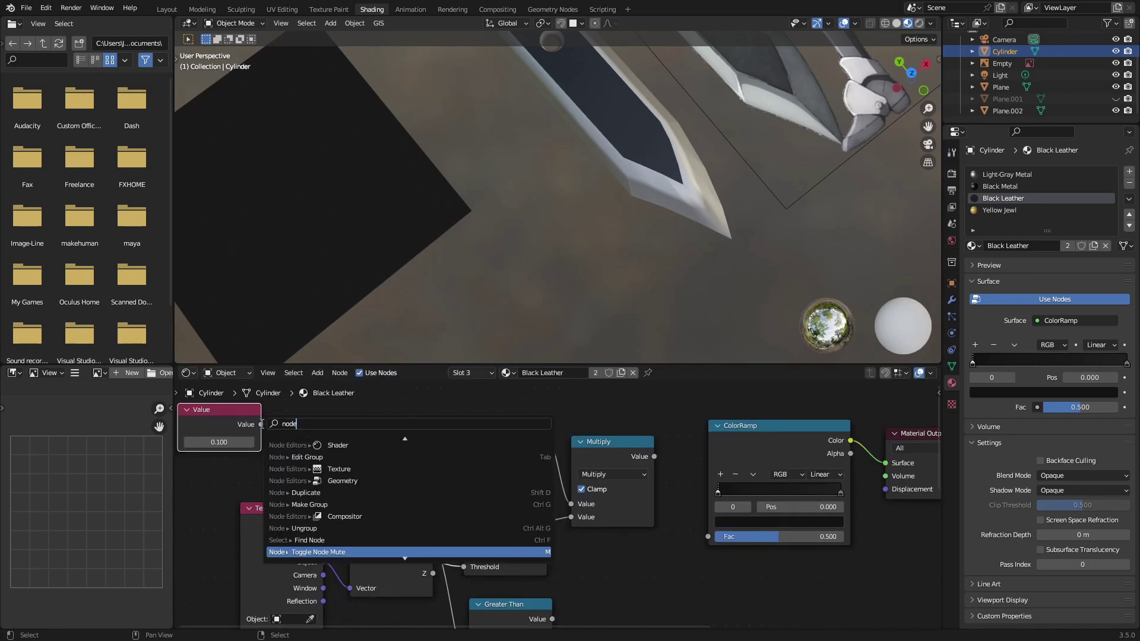
pyautogui.press('Down')
pyautogui.press('Down')
pyautogui.press('Down')
pyautogui.press('Down')
pyautogui.press('Down')
pyautogui.press('Down')
pyautogui.press('Down')
pyautogui.press('Down')
pyautogui.press('Down')
pyautogui.press('Down')
pyautogui.press('Down')
pyautogui.press('Down')
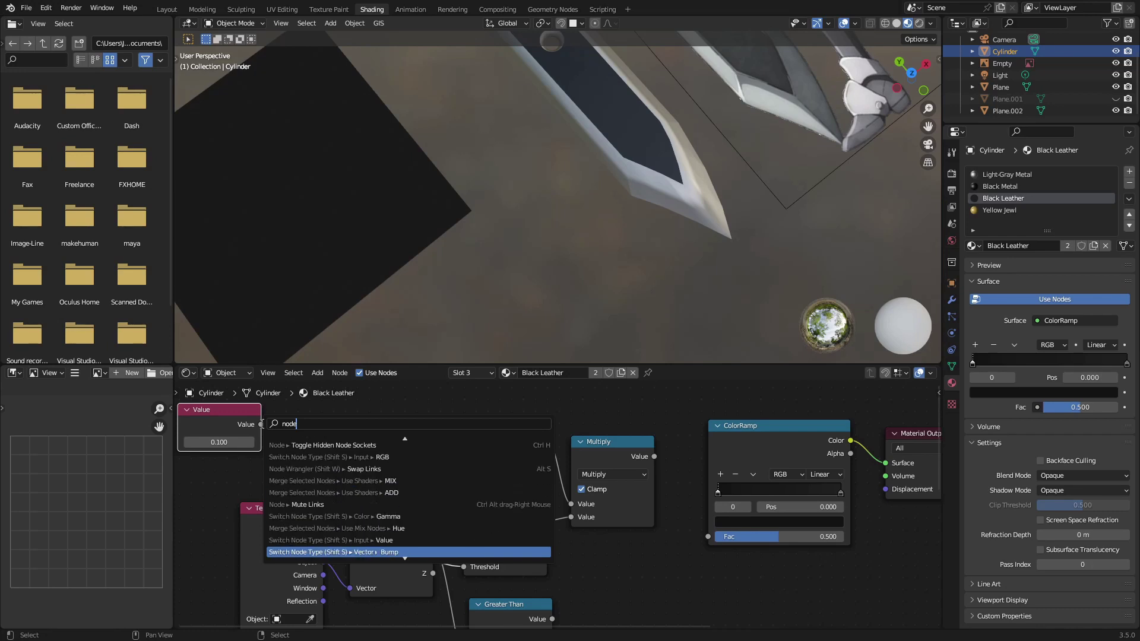
# Examine the standard node editing operations available for the selected Value node.
pyautogui.click(339, 373)
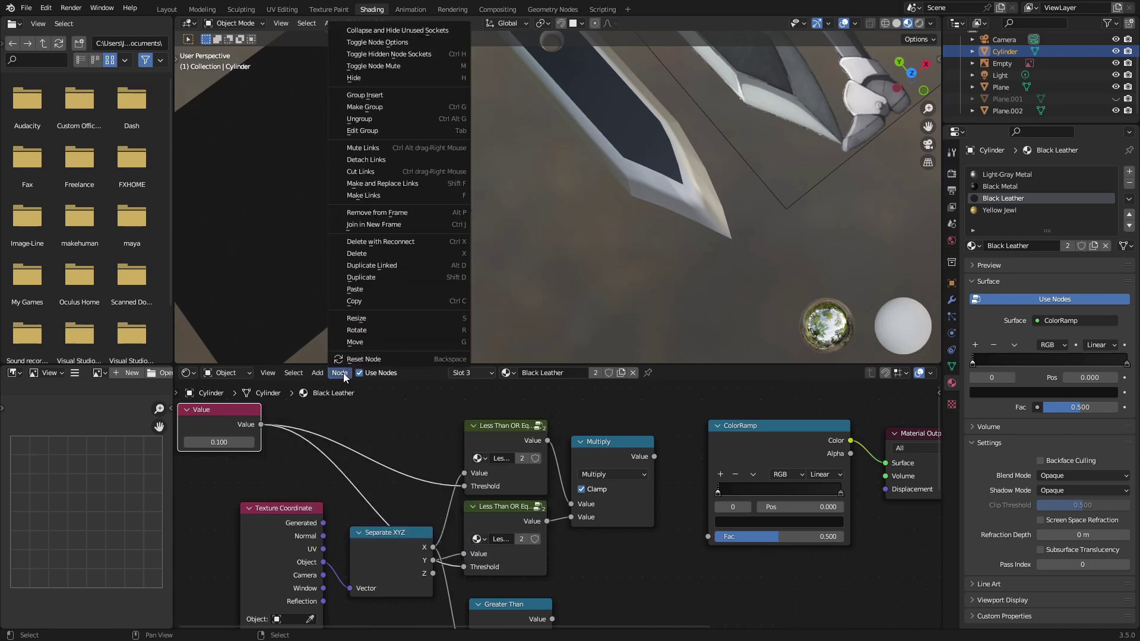
pyautogui.click(280, 429)
pyautogui.click(246, 422)
pyautogui.click(341, 373)
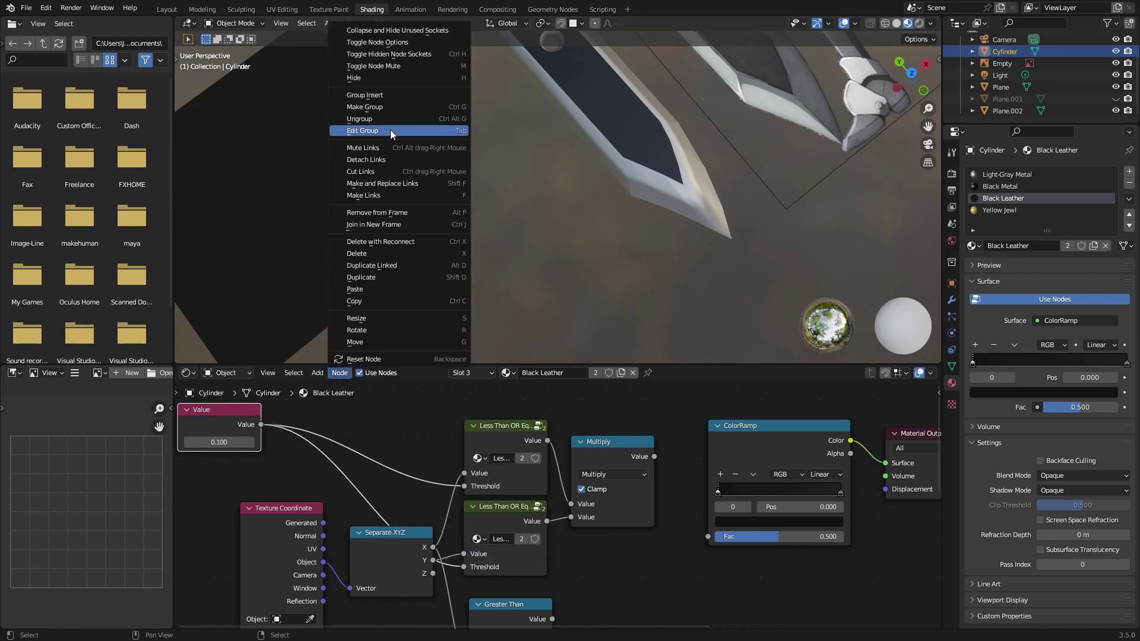
pyautogui.click(333, 372)
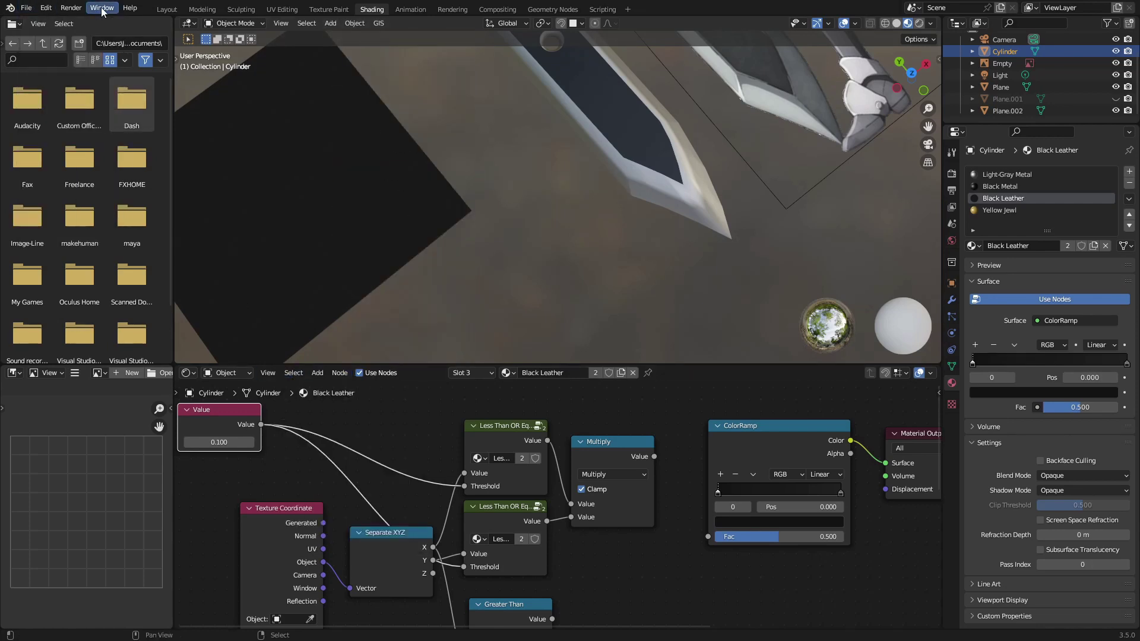
# Search the add-on preferences for "node", examine the Node Wrangler add-on's details, and close the preferences.
pyautogui.click(46, 8)
pyautogui.click(74, 179)
pyautogui.click(340, 53)
pyautogui.write('node')
pyautogui.press('Return')
pyautogui.click(109, 110)
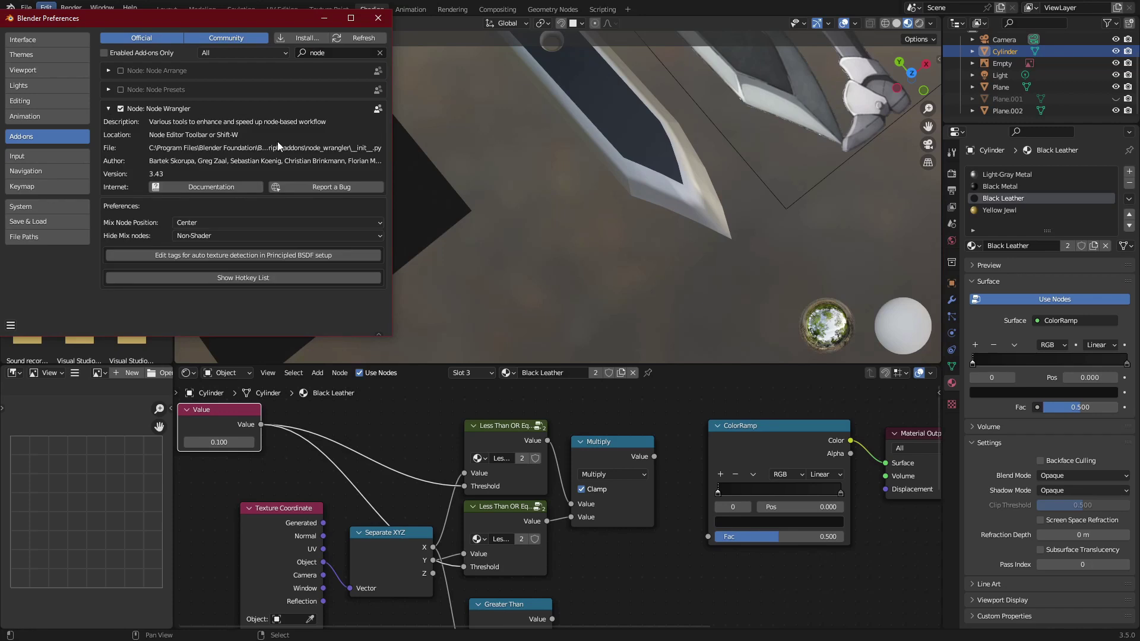
pyautogui.click(379, 18)
# Review the Node Wrangler operations, frame the whole node tree, and check the standard node operations again.
pyautogui.hotkey('shift', 'w')
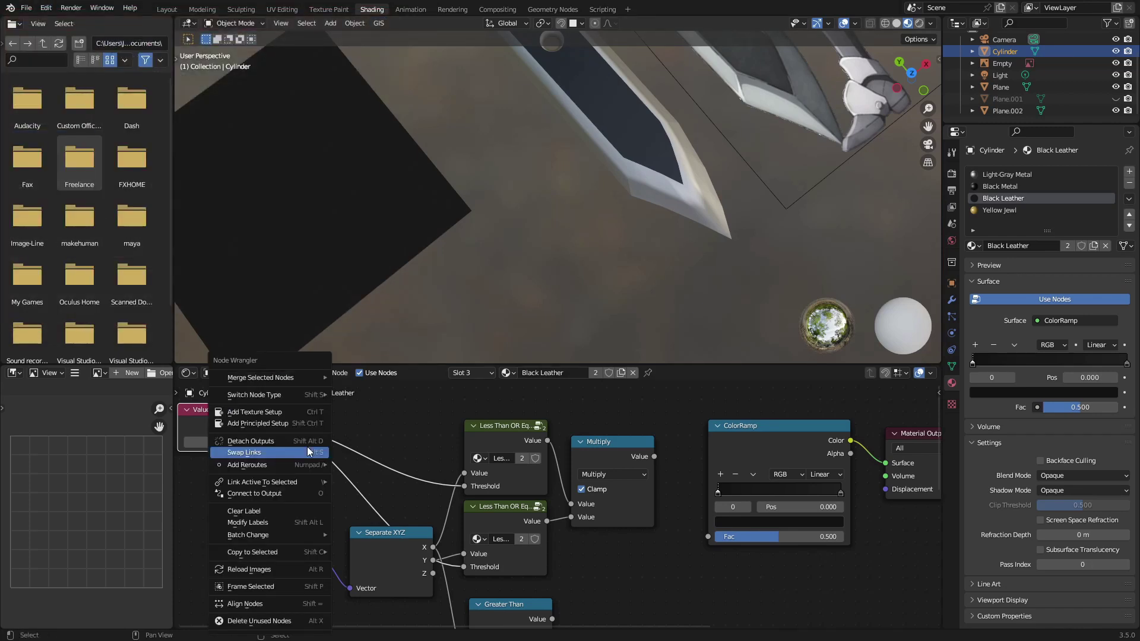
pyautogui.press('Escape')
pyautogui.press('Home')
pyautogui.click(340, 373)
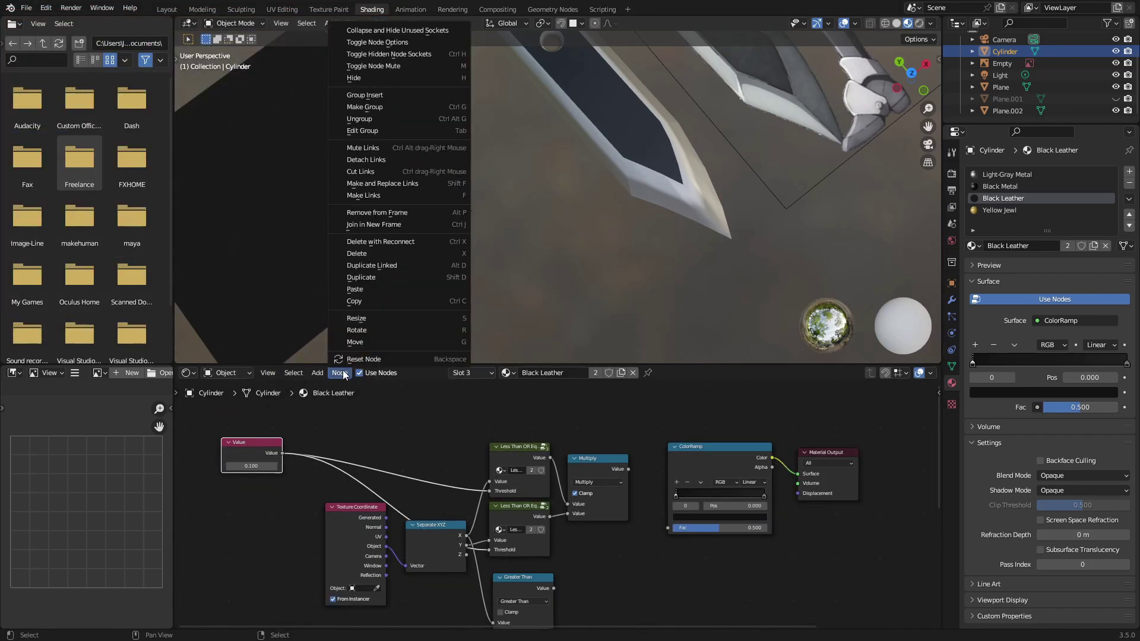
# Search all commands for "node" and examine the matching merge, switch-type and Node Wrangler operations.
pyautogui.press('F3')
pyautogui.write('node')
pyautogui.press('Down')
pyautogui.press('Down')
pyautogui.press('Down')
pyautogui.press('Down')
pyautogui.press('Down')
pyautogui.press('Down')
pyautogui.press('Down')
pyautogui.press('Down')
pyautogui.press('Down')
pyautogui.press('Down')
pyautogui.press('Down')
pyautogui.press('Down')
pyautogui.press('Down')
pyautogui.press('Down')
pyautogui.press('Down')
pyautogui.press('Down')
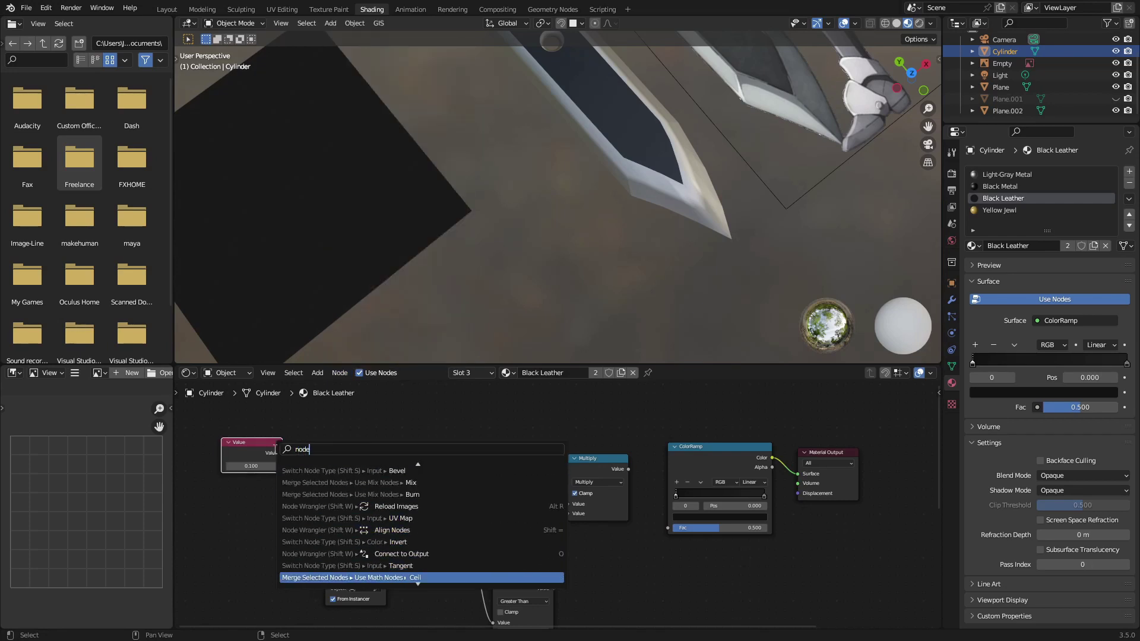
pyautogui.press('Down')
pyautogui.press('Down')
pyautogui.press('Down')
pyautogui.press('Down')
pyautogui.press('Down')
pyautogui.press('Down')
pyautogui.press('Down')
pyautogui.press('Down')
pyautogui.press('Down')
pyautogui.press('Down')
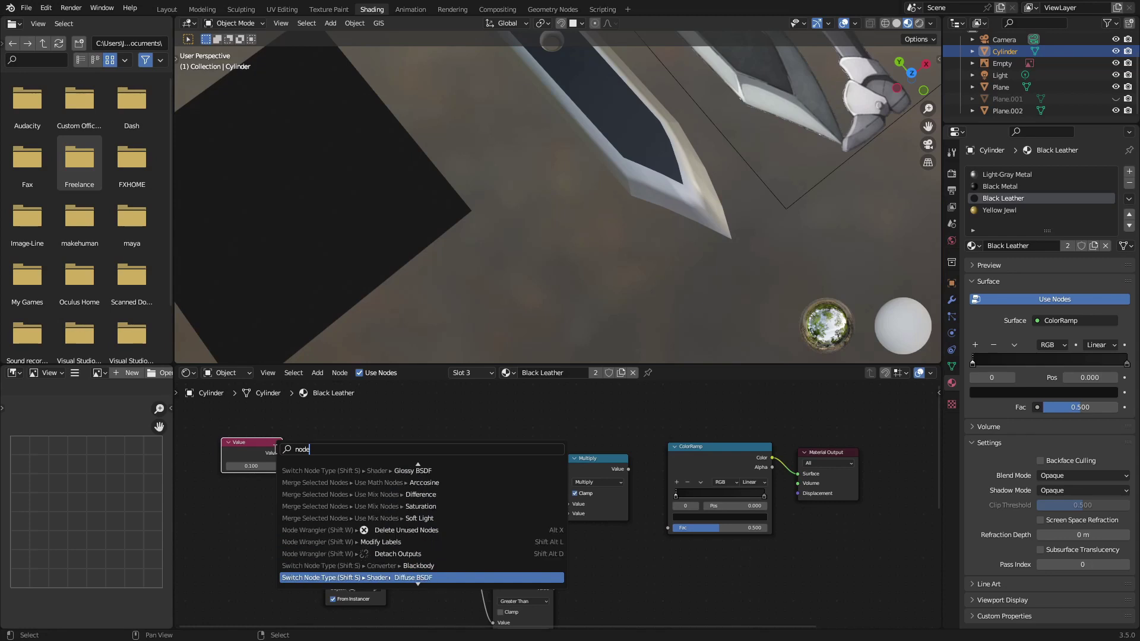
# Search the commands for "separat", "exten" and "deta" in turn, examine the matches, and close the search.
pyautogui.write('separat')
pyautogui.press('BackSpace')
pyautogui.press('BackSpace')
pyautogui.press('BackSpace')
pyautogui.press('BackSpace')
pyautogui.press('BackSpace')
pyautogui.press('BackSpace')
pyautogui.press('BackSpace')
pyautogui.press('BackSpace')
pyautogui.press('BackSpace')
pyautogui.press('BackSpace')
pyautogui.press('BackSpace')
pyautogui.press('BackSpace')
pyautogui.write('exten')
pyautogui.scroll(-11, 276, 450)
pyautogui.scroll(3, 276, 449)
pyautogui.press('BackSpace')
pyautogui.press('BackSpace')
pyautogui.press('BackSpace')
pyautogui.press('BackSpace')
pyautogui.press('BackSpace')
pyautogui.write('node')
pyautogui.press('BackSpace')
pyautogui.press('BackSpace')
pyautogui.press('BackSpace')
pyautogui.press('BackSpace')
pyautogui.write('deta')
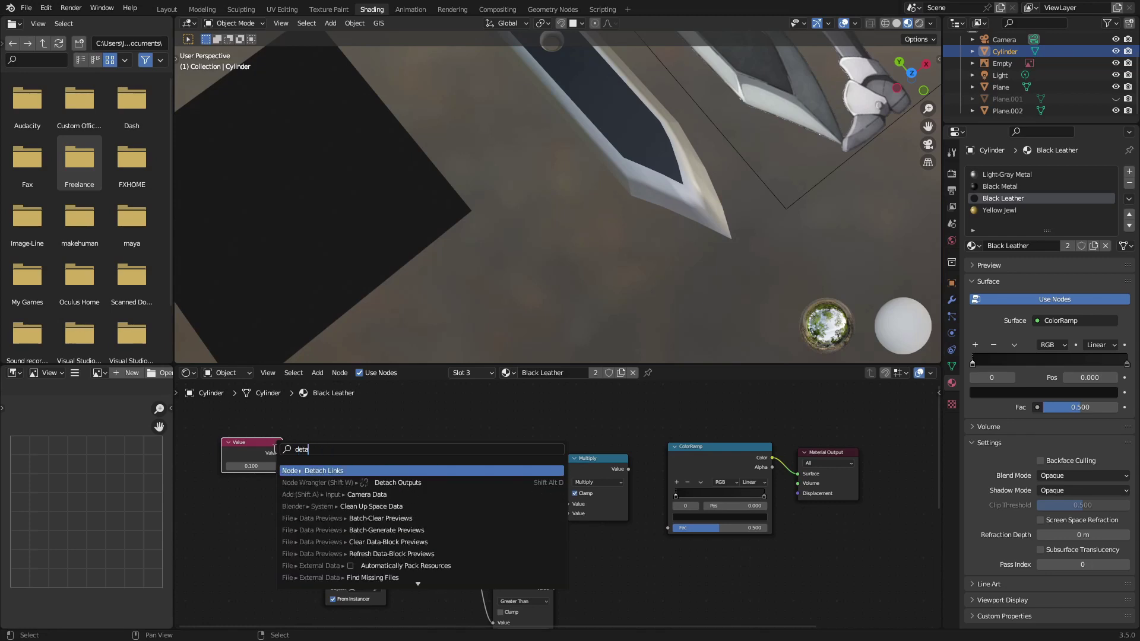
pyautogui.press('Escape')
# Add a reroute to the Value node's linked output with Node Wrangler and move it above the other nodes.
pyautogui.hotkey('shift', 'w')
pyautogui.moveTo(279, 463)
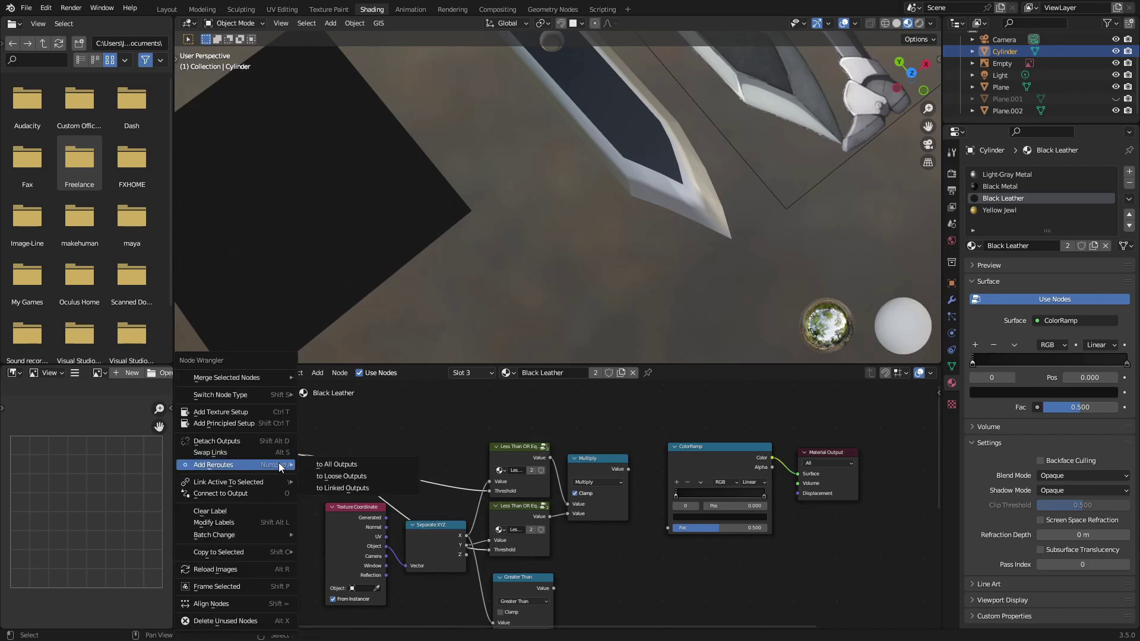
pyautogui.click(376, 486)
pyautogui.press('g')
pyautogui.click(385, 459)
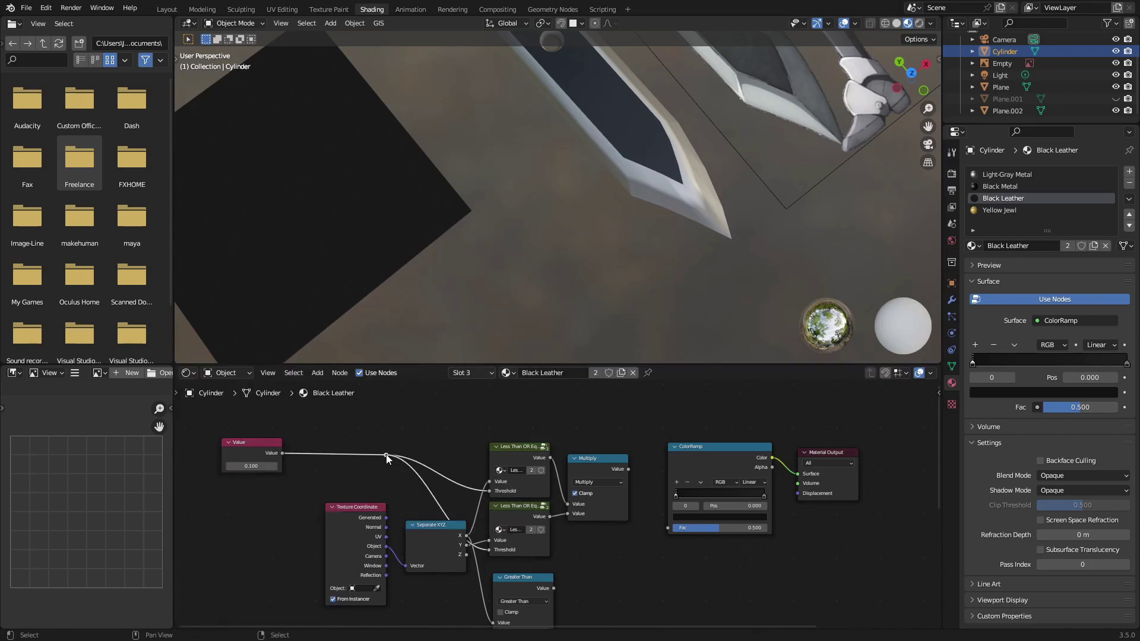
pyautogui.moveTo(386, 456); pyautogui.dragTo(390, 412)
# Add a clamped Math node set to Subtract that takes the Value node's output away from 1, and move Texture Coordinate down to make room.
pyautogui.hotkey('shift', 'a')
pyautogui.click(327, 453)
pyautogui.click(355, 480)
pyautogui.click(351, 516)
pyautogui.write('1')
pyautogui.moveTo(282, 453); pyautogui.dragTo(326, 510)
pyautogui.moveTo(372, 461); pyautogui.dragTo(367, 451)
pyautogui.moveTo(355, 532); pyautogui.dragTo(354, 568)
# Duplicate the Greater Than node and place the copy below the original.
pyautogui.scroll(-2, 496, 535)
pyautogui.moveTo(564, 565); pyautogui.dragTo(497, 466, button='middle')
pyautogui.scroll(3, 507, 487)
pyautogui.click(369, 491)
pyautogui.hotkey('ctrl', 'c')
pyautogui.hotkey('ctrl', 'v')
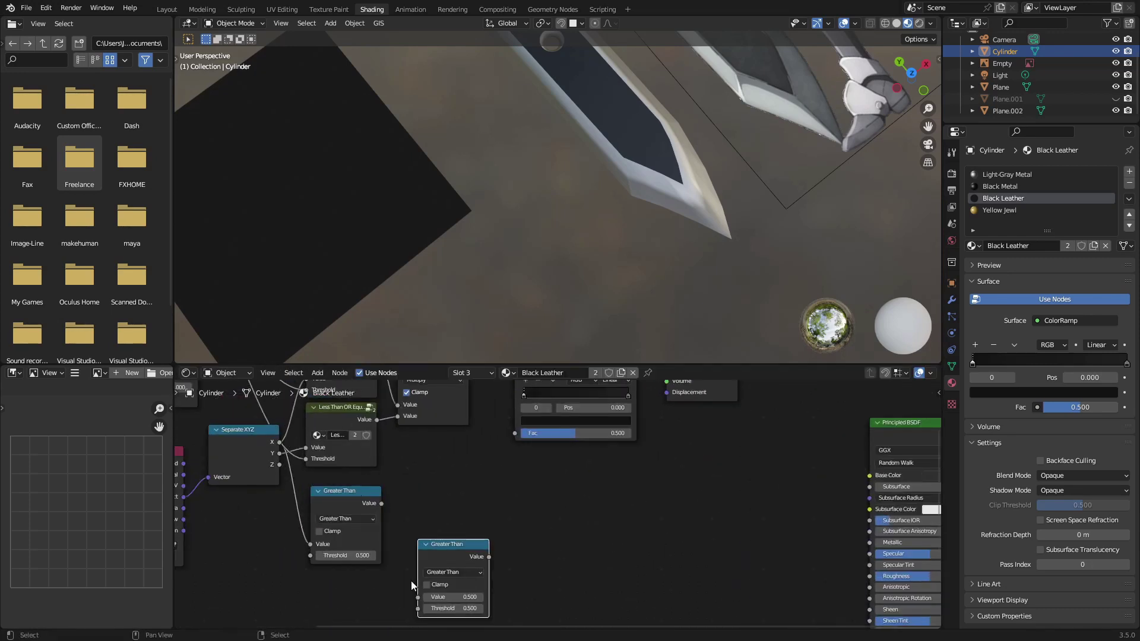
pyautogui.moveTo(498, 493); pyautogui.dragTo(412, 520)
# Open the Less Than OR Equal To group, link the group's Value input to its Compare node, and exit the group.
pyautogui.scroll(-3, 416, 544)
pyautogui.click(434, 411)
pyautogui.press('Tab')
pyautogui.moveTo(553, 540); pyautogui.dragTo(555, 539)
pyautogui.scroll(8, 554, 516)
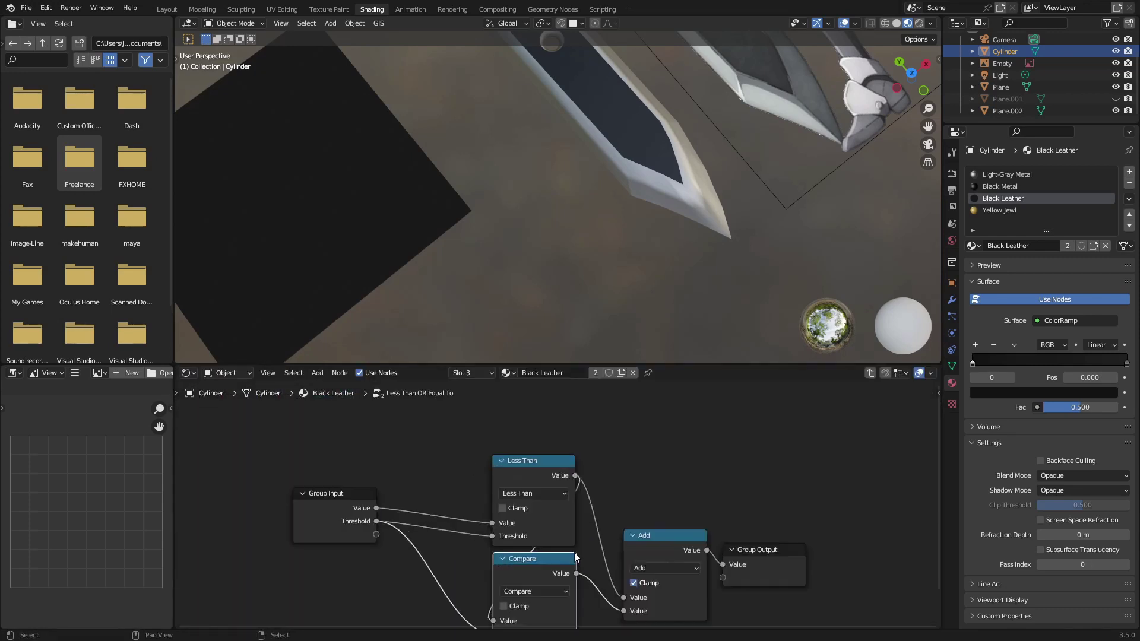
pyautogui.moveTo(594, 547); pyautogui.dragTo(585, 512, button='middle')
pyautogui.moveTo(447, 544); pyautogui.dragTo(420, 520)
pyautogui.moveTo(346, 468); pyautogui.dragTo(472, 590)
pyautogui.scroll(-4, 707, 577)
pyautogui.press('Tab')
# Link the Subtract output to the Greater Than threshold and set the duplicated node's operation to Compare.
pyautogui.scroll(-7, 369, 498)
pyautogui.scroll(5, 380, 496)
pyautogui.moveTo(481, 465); pyautogui.dragTo(560, 513, button='middle')
pyautogui.moveTo(344, 408); pyautogui.dragTo(436, 574)
pyautogui.moveTo(451, 579); pyautogui.dragTo(445, 497, button='middle')
pyautogui.click(458, 529)
pyautogui.click(522, 455)
# Link the Separate XYZ X output and the Subtract output to the Compare node's two values, with an epsilon of 0.1.
pyautogui.scroll(-4, 534, 509)
pyautogui.moveTo(535, 509); pyautogui.dragTo(547, 535, button='middle')
pyautogui.moveTo(409, 406); pyautogui.dragTo(443, 495)
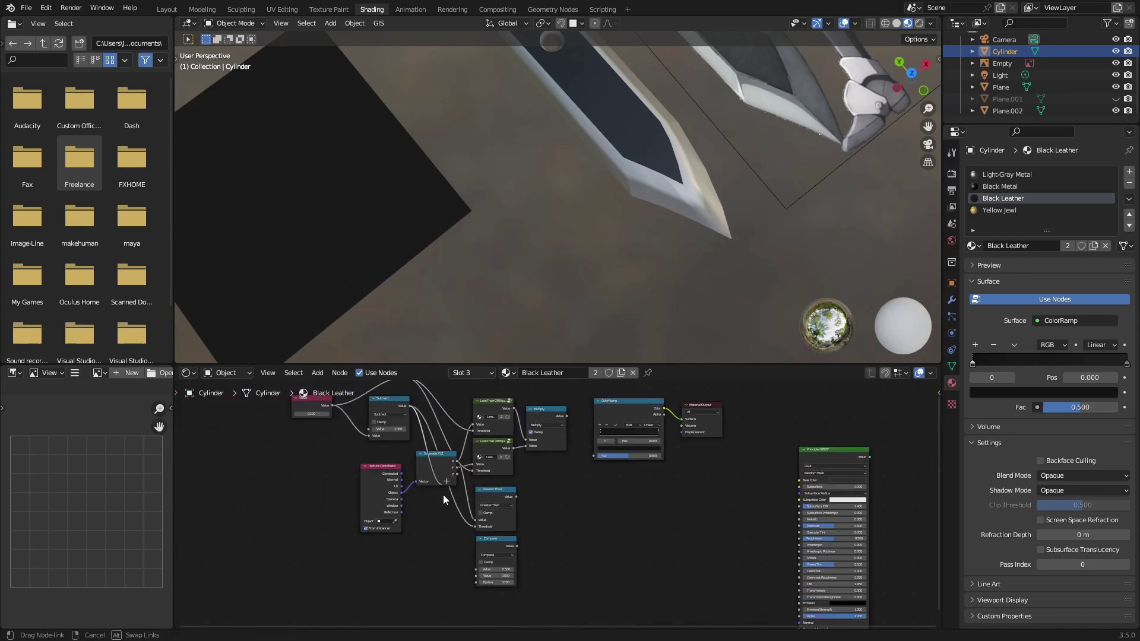
pyautogui.click(375, 424)
pyautogui.moveTo(476, 575)
pyautogui.mouseDown()
pyautogui.moveTo(450, 552)
pyautogui.moveTo(476, 576)
pyautogui.mouseUp()
pyautogui.scroll(4, 596, 478)
pyautogui.moveTo(408, 393)
pyautogui.mouseDown()
pyautogui.moveTo(438, 561)
pyautogui.moveTo(409, 393)
pyautogui.mouseUp()
pyautogui.scroll(-2, 511, 428)
pyautogui.click(470, 471)
# Duplicate the Greater Than node beside the comparison nodes and set the copy's operation to Add.
pyautogui.moveTo(511, 427); pyautogui.dragTo(478, 438, button='middle')
pyautogui.scroll(2, 518, 524)
pyautogui.scroll(3, 478, 438)
pyautogui.click(419, 439)
pyautogui.hotkey('shift', 'd')
pyautogui.click(530, 481)
pyautogui.click(525, 505)
pyautogui.click(515, 373)
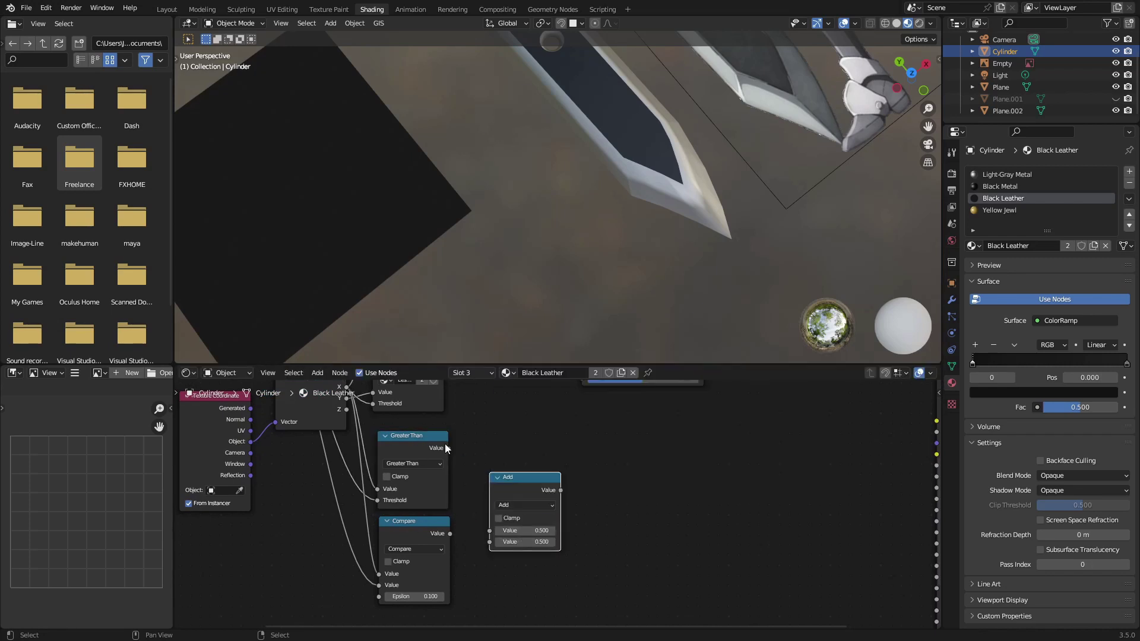
# Position the Add node next to Greater Than and Compare, link both results into it, and enable its Clamp option.
pyautogui.moveTo(518, 475); pyautogui.dragTo(491, 462)
pyautogui.scroll(-7, 568, 427)
pyautogui.moveTo(570, 448); pyautogui.dragTo(526, 488, button='middle')
pyautogui.scroll(6, 521, 522)
# Combine the Greater Than, Compare and Add nodes into one node group and return to the main node tree.
pyautogui.moveTo(520, 532); pyautogui.dragTo(525, 445, button='middle')
pyautogui.moveTo(514, 518); pyautogui.dragTo(386, 427)
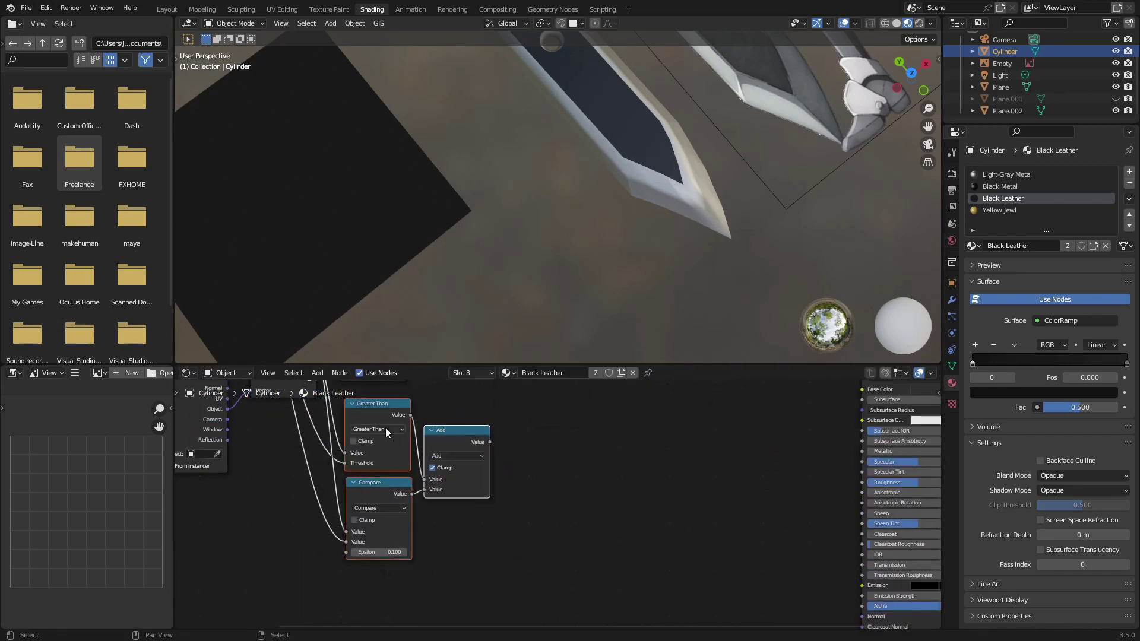
pyautogui.hotkey('ctrl', 'g')
pyautogui.moveTo(422, 538); pyautogui.dragTo(342, 468, button='middle')
pyautogui.press('Tab')
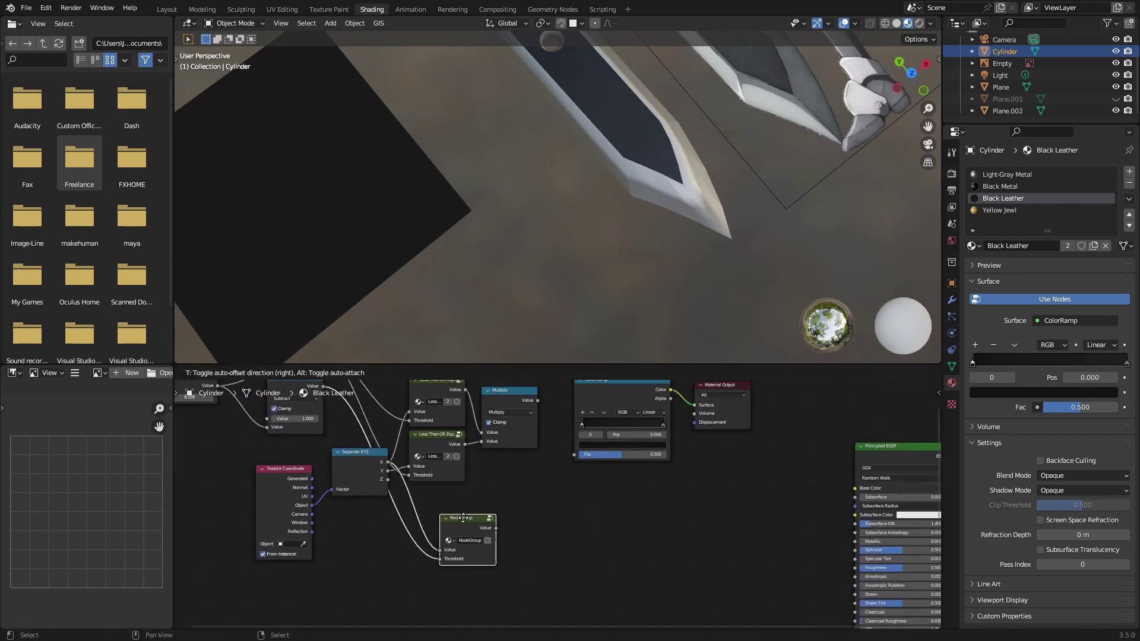
# Duplicate the new node group below the first and link Separate XYZ's Y and the Subtract output to its Value and Threshold.
pyautogui.moveTo(411, 526); pyautogui.dragTo(457, 481, button='middle')
pyautogui.hotkey('shift', 'd')
pyautogui.click(456, 534)
pyautogui.moveTo(428, 423); pyautogui.dragTo(454, 529)
pyautogui.scroll(-5, 475, 518)
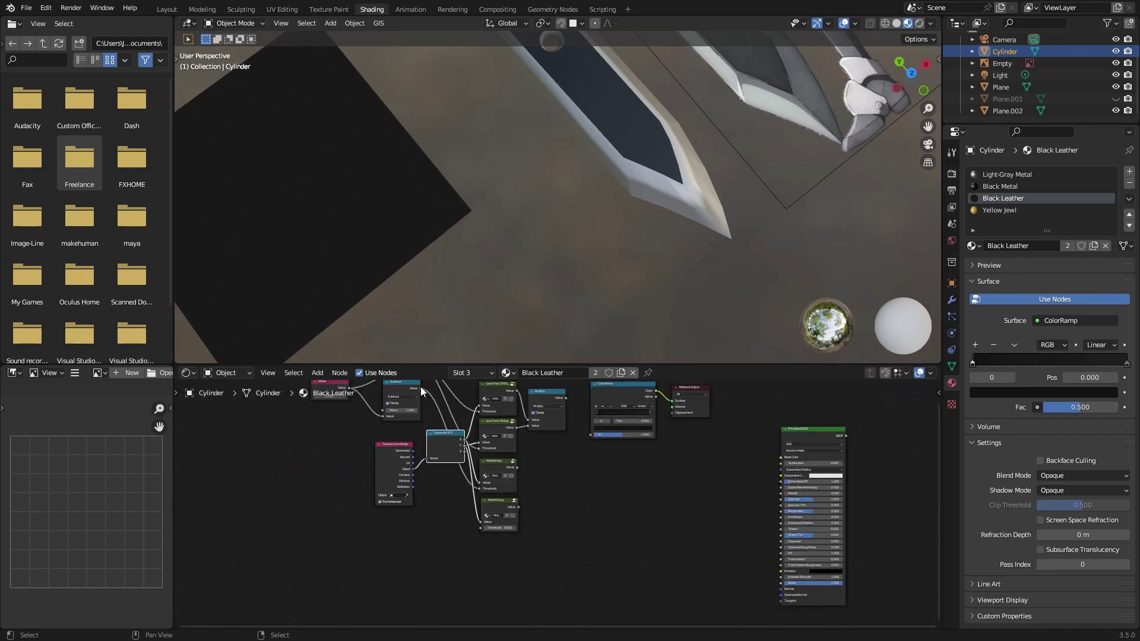
pyautogui.moveTo(425, 394); pyautogui.dragTo(484, 532)
# Add a reroute to the Subtract node's linked output with Node Wrangler.
pyautogui.scroll(8, 426, 394)
pyautogui.moveTo(426, 395); pyautogui.dragTo(518, 429, button='middle')
pyautogui.click(517, 430)
pyautogui.hotkey('shift', 'w')
pyautogui.click(537, 432)
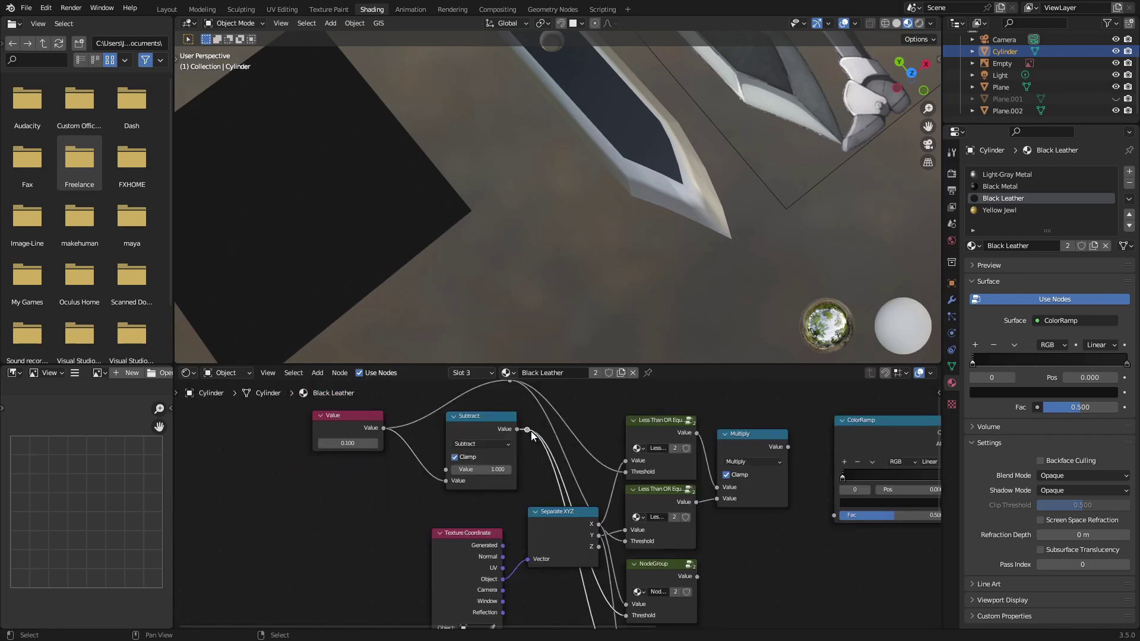
# Move the Separate XYZ node closer to the Texture Coordinate node.
pyautogui.scroll(-5, 531, 431)
pyautogui.scroll(5, 661, 570)
pyautogui.scroll(7, 561, 502)
pyautogui.moveTo(447, 437); pyautogui.dragTo(425, 468)
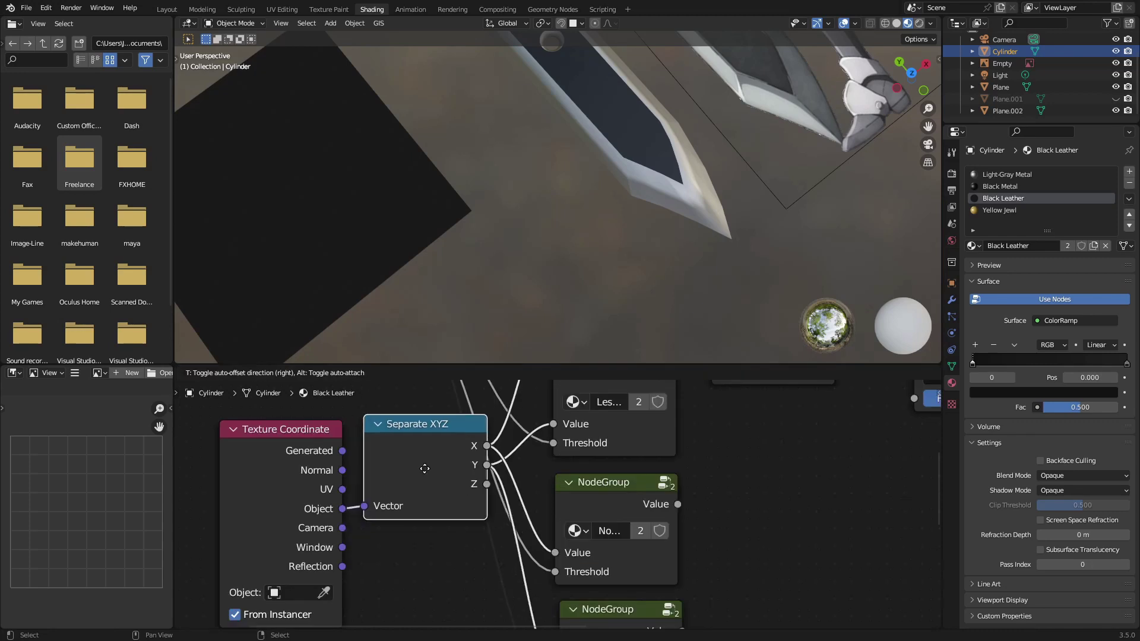
# Duplicate Multiply to combine the two new groups, and add another Multiply copy that joins both products before the ColorRamp.
pyautogui.scroll(-12, 559, 505)
pyautogui.moveTo(745, 399); pyautogui.dragTo(743, 396)
pyautogui.click(743, 385)
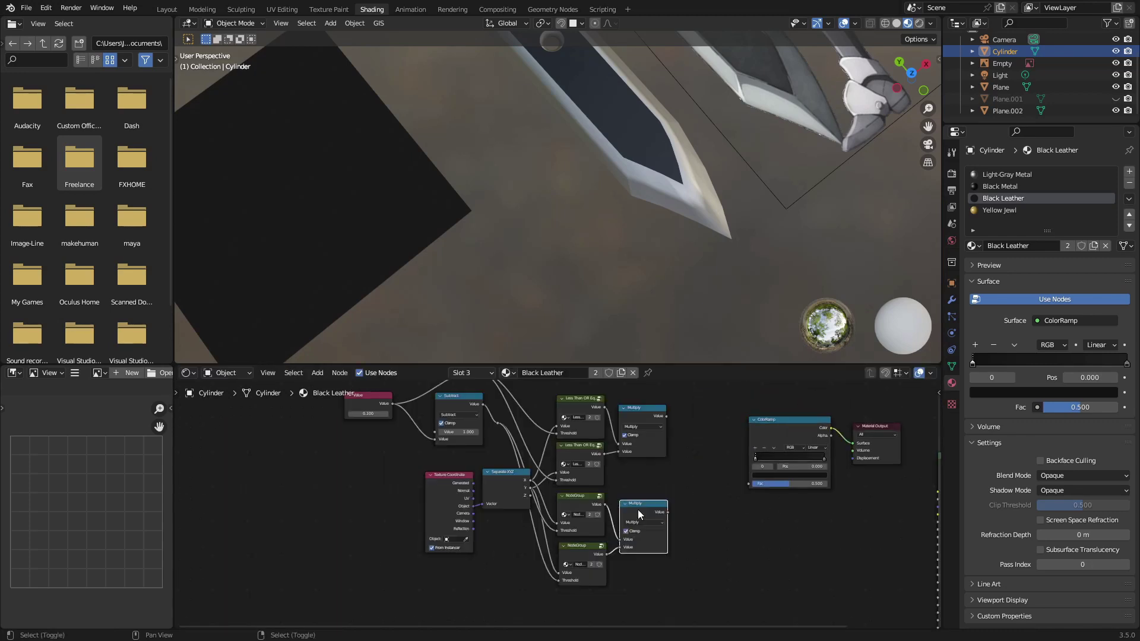
pyautogui.hotkey('shift', 'd')
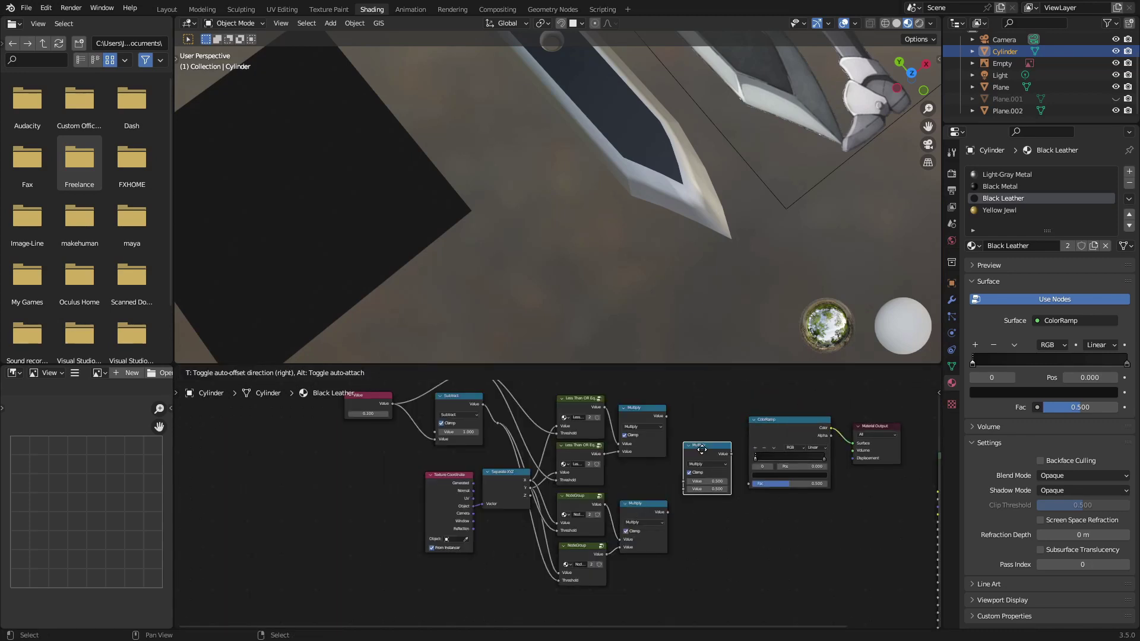
pyautogui.click(702, 449)
pyautogui.scroll(2, 463, 416)
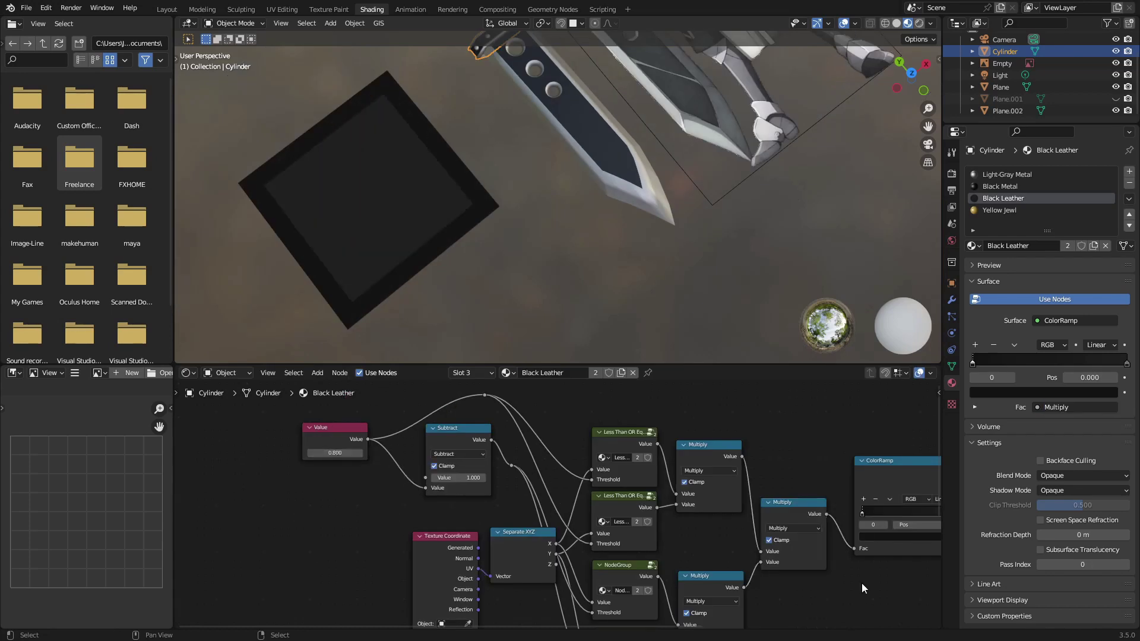
# Try moving the ColorRamp's first color stop toward the middle of the ramp.
pyautogui.moveTo(861, 584); pyautogui.dragTo(653, 540, button='middle')
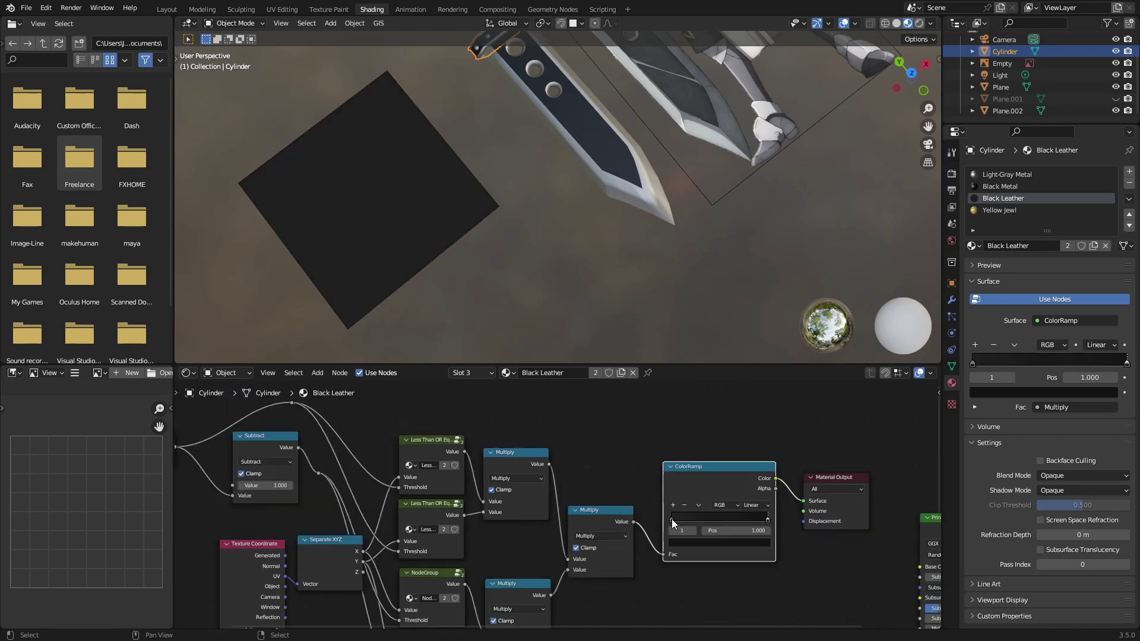
pyautogui.moveTo(672, 519); pyautogui.dragTo(717, 521)
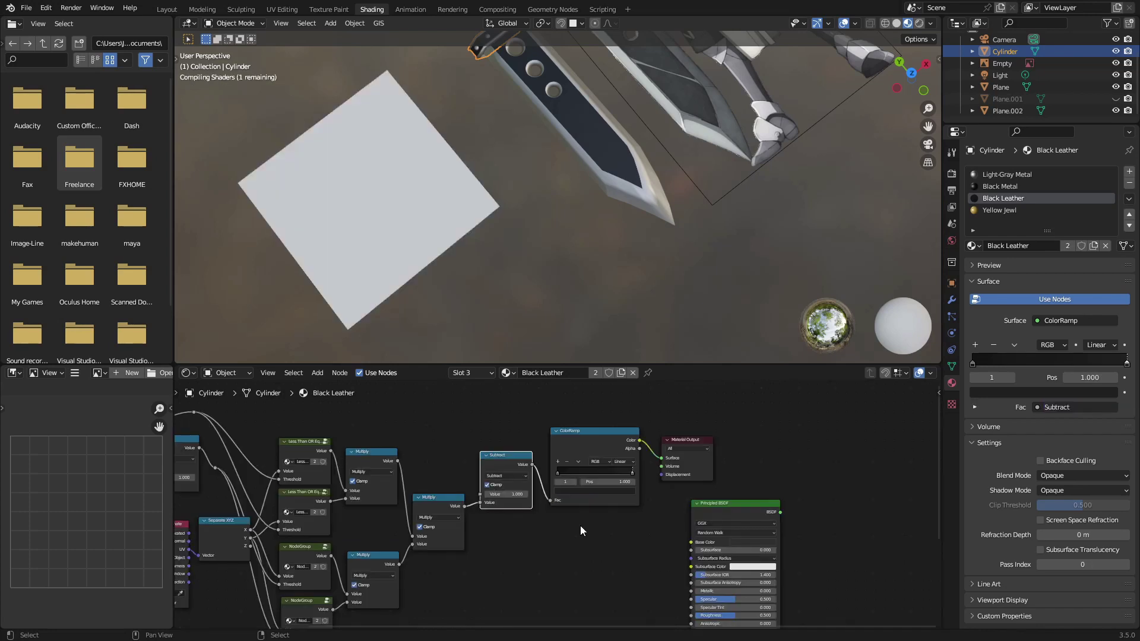
pyautogui.keyDown('ctrl'); pyautogui.hscroll(-5, 580, 525); pyautogui.keyUp('ctrl')
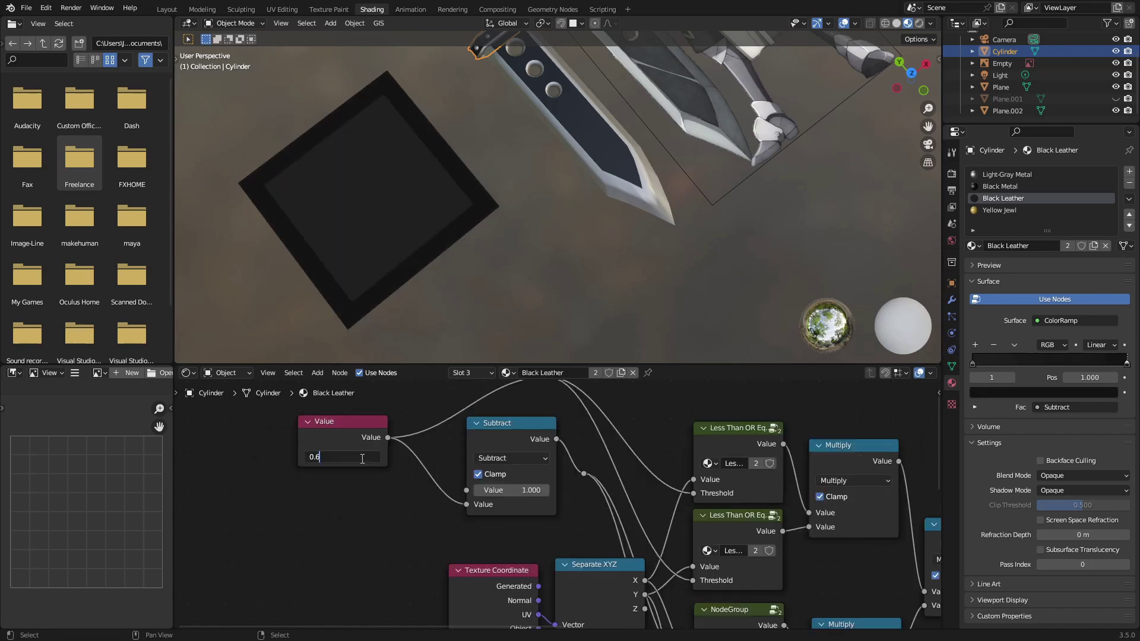
# Try different border thicknesses in the Value node, ending with 0.85.
pyautogui.press('Return')
pyautogui.doubleClick(364, 458)
pyautogui.write('0.9')
pyautogui.press('Return')
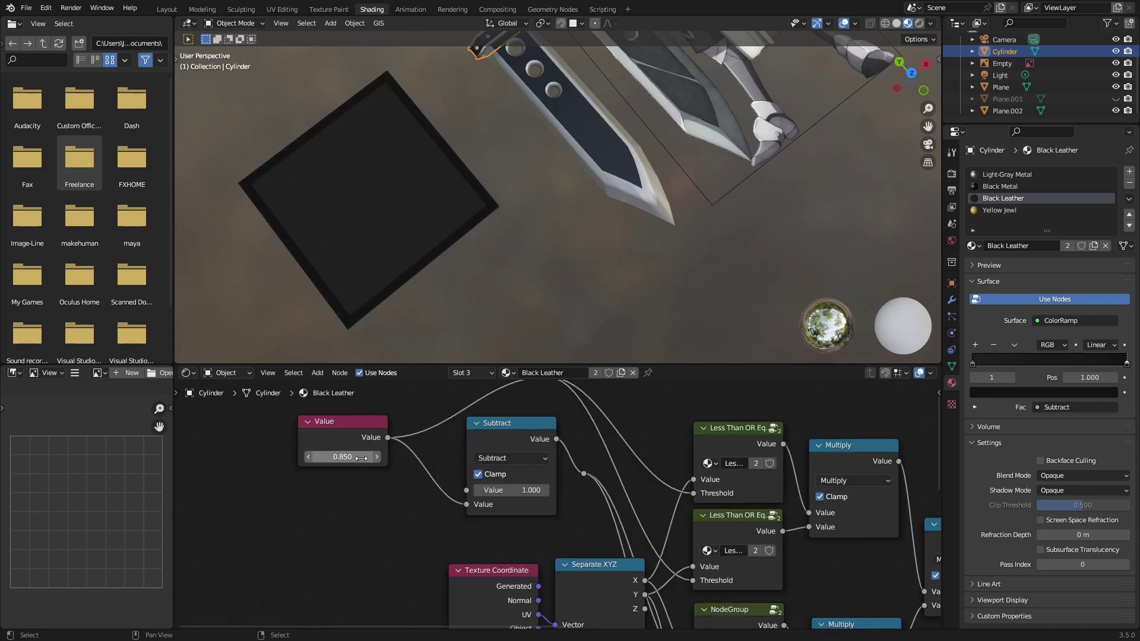
# Add a Vector Math node after the Texture Coordinate node and set the Math node following it to Modulo.
pyautogui.scroll(-10, 746, 541)
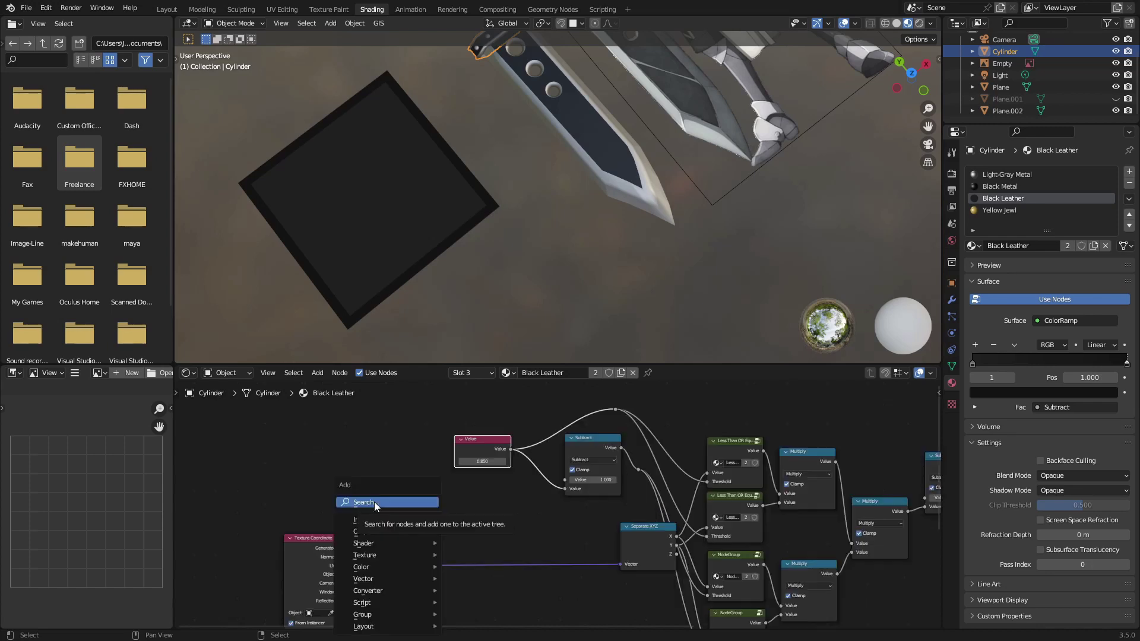
pyautogui.click(375, 502)
pyautogui.write('vect')
pyautogui.press('Return')
pyautogui.click(382, 504)
pyautogui.scroll(2, 446, 471)
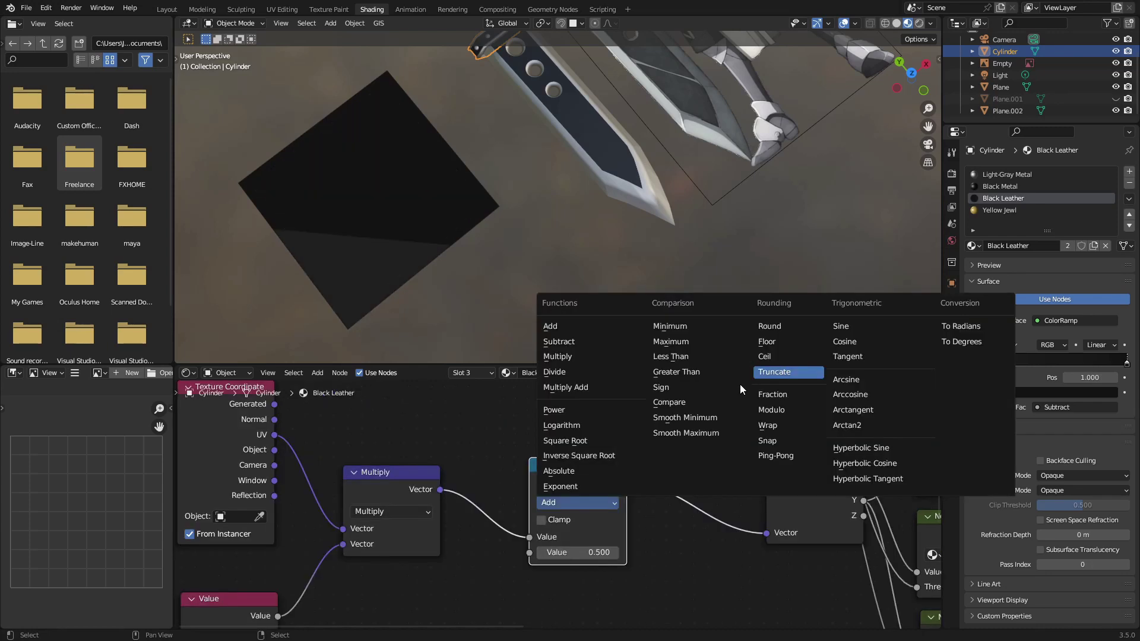
pyautogui.click(771, 409)
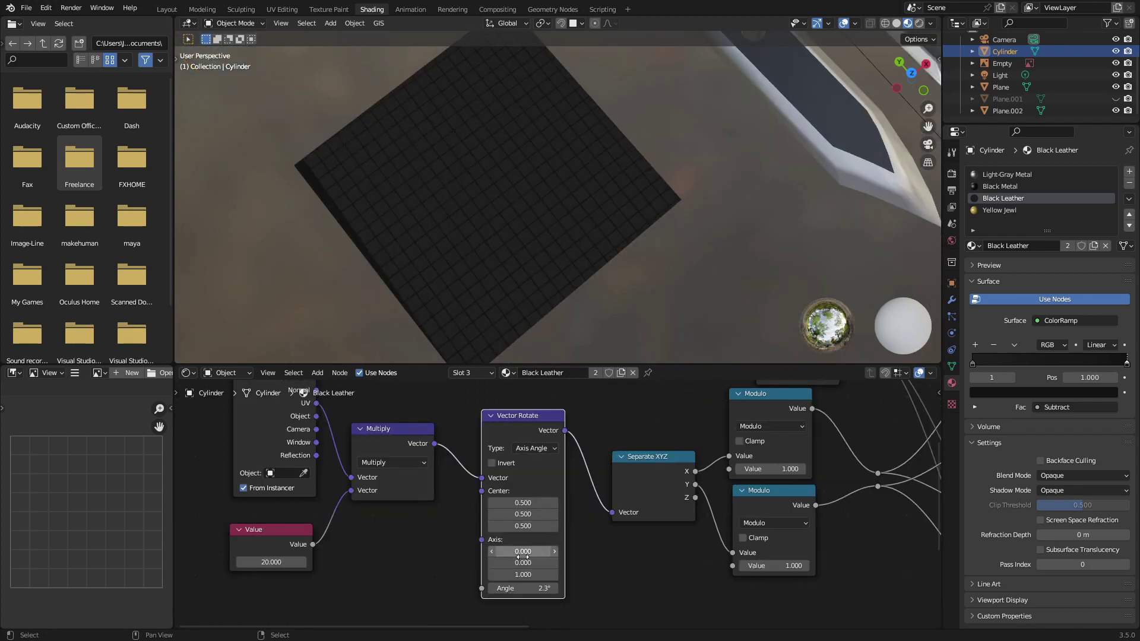
# Set the Vector Rotate node's angle to 45°.
pyautogui.click(510, 590)
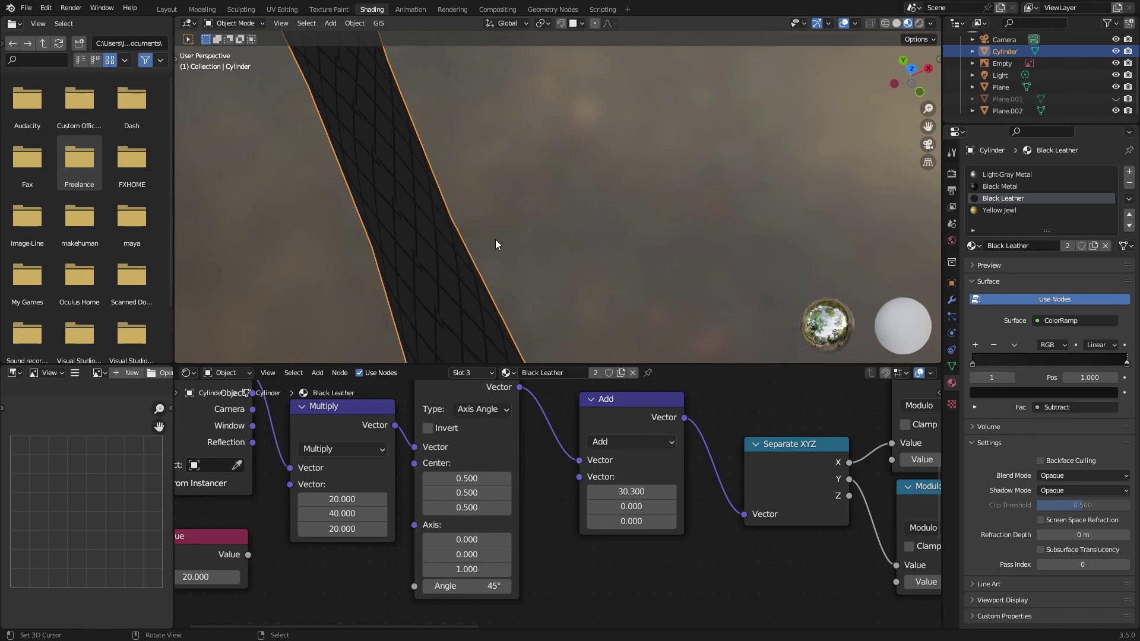
# Undo the last change and examine the leather pattern on the sword's grip up close.
pyautogui.hotkey('ctrl', 'z')
pyautogui.scroll(-1, 495, 240)
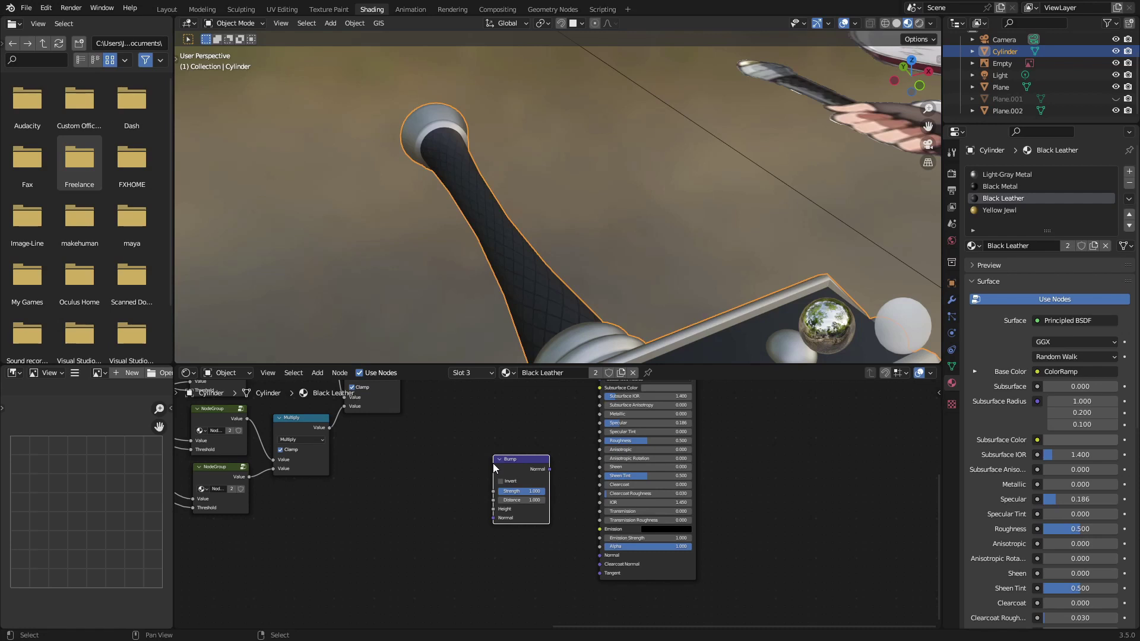
pyautogui.scroll(3, 503, 266)
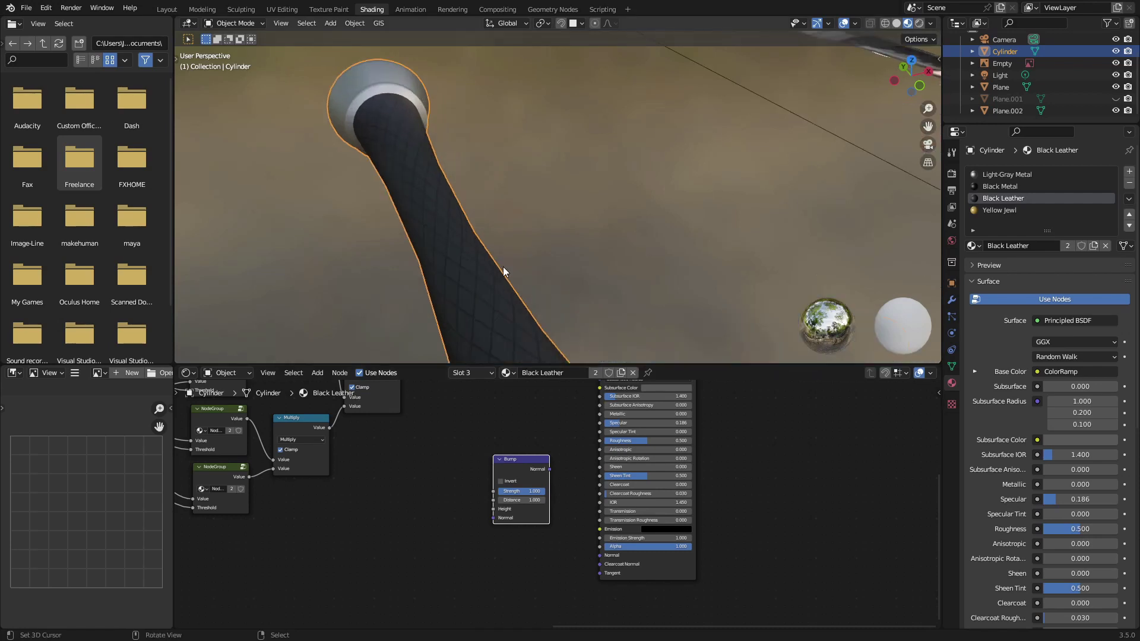
# Connect the leather pattern's output to the Bump node's Height input and the Bump's Normal output to the Principled BSDF's Normal input.
pyautogui.moveTo(419, 457); pyautogui.dragTo(496, 490, button='middle')
pyautogui.scroll(5, 496, 491)
pyautogui.scroll(-11, 504, 475)
pyautogui.moveTo(551, 411); pyautogui.dragTo(567, 529)
pyautogui.scroll(8, 584, 540)
pyautogui.scroll(1, 587, 543)
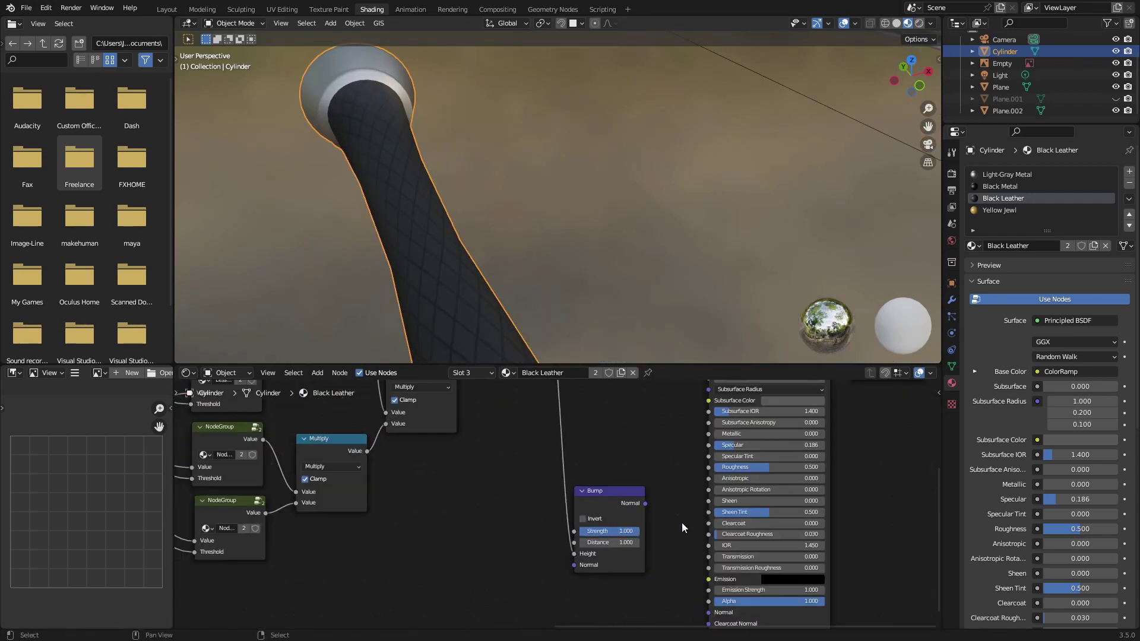
pyautogui.moveTo(682, 523); pyautogui.dragTo(657, 471, button='middle')
pyautogui.moveTo(618, 449); pyautogui.dragTo(682, 558)
# Set the Bump node's distance to 10 and enable Invert for the grip's leather.
pyautogui.scroll(3, 395, 274)
pyautogui.scroll(4, 451, 229)
pyautogui.moveTo(395, 273); pyautogui.dragTo(534, 297, button='middle')
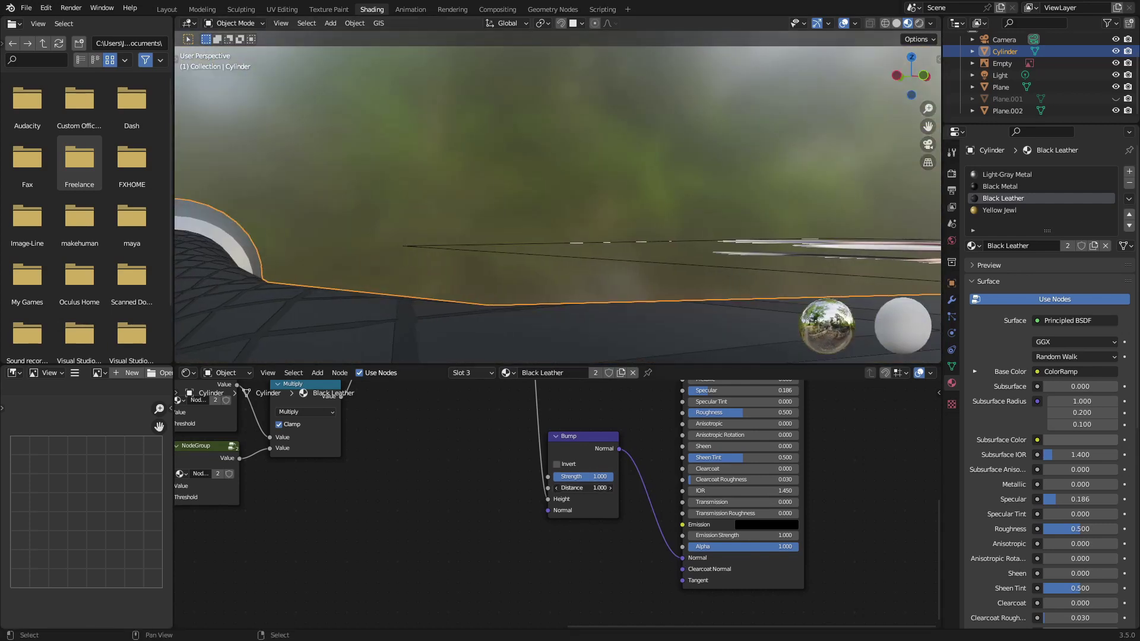
pyautogui.moveTo(583, 488); pyautogui.dragTo(562, 488)
pyautogui.moveTo(419, 297); pyautogui.dragTo(489, 237, button='middle')
pyautogui.scroll(5, 489, 237)
pyautogui.click(557, 463)
pyautogui.moveTo(404, 345); pyautogui.dragTo(614, 190, button='middle')
pyautogui.scroll(-6, 526, 287)
# Hide Plane.002 and show the sword's grip in top orthographic view.
pyautogui.rightClick(526, 287)
pyautogui.press('h')
pyautogui.scroll(5, 750, 226)
pyautogui.press('KP_7')
pyautogui.scroll(3, 522, 285)
pyautogui.keyDown('shift'); pyautogui.moveTo(522, 285); pyautogui.dragTo(511, 319, button='middle'); pyautogui.keyUp('shift')
pyautogui.scroll(1, 558, 79)
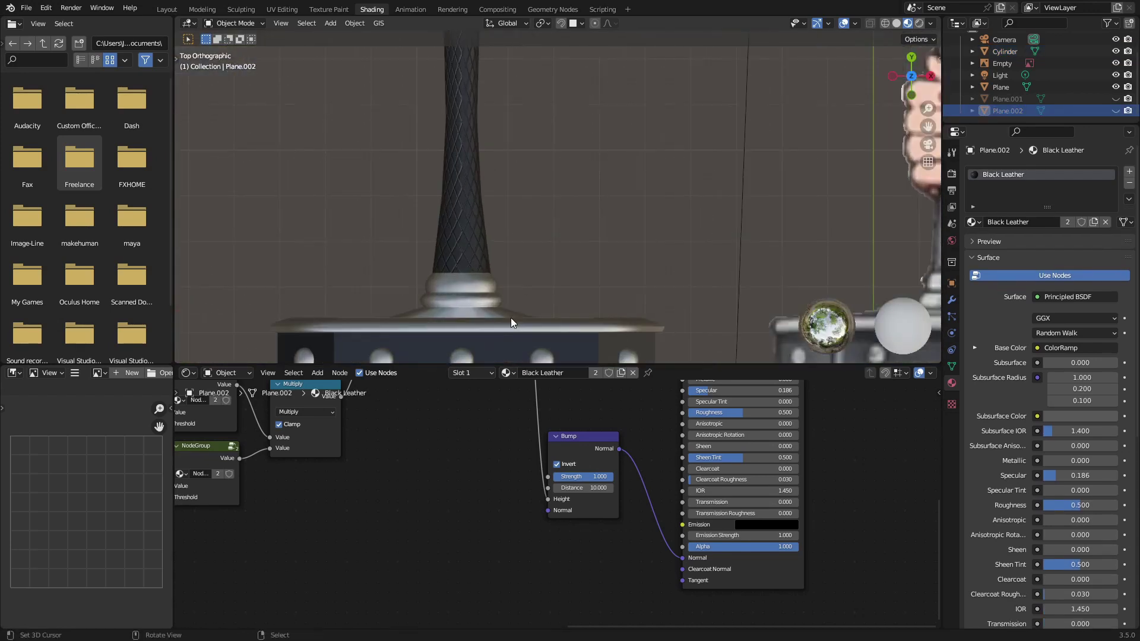
# Set the Y value of the leather pattern's vector Multiply node to 40.5.
pyautogui.moveTo(506, 433); pyautogui.dragTo(437, 556, button='middle')
pyautogui.scroll(4, 415, 555)
pyautogui.scroll(-1, 410, 332)
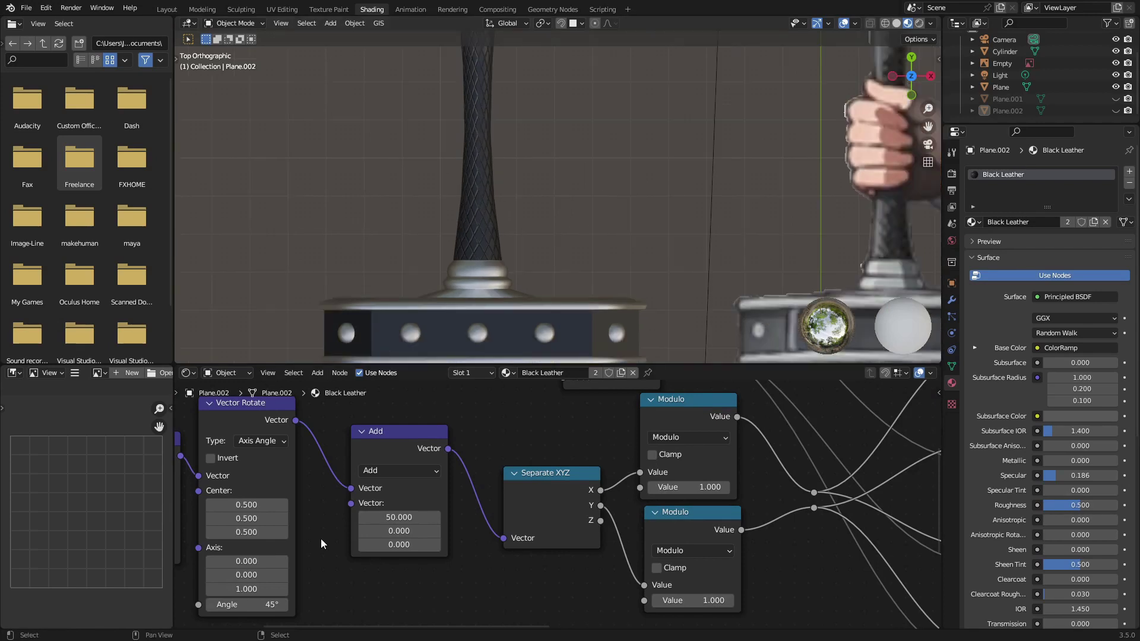
pyautogui.moveTo(321, 539); pyautogui.dragTo(481, 523, button='middle')
pyautogui.moveTo(255, 523); pyautogui.dragTo(331, 526)
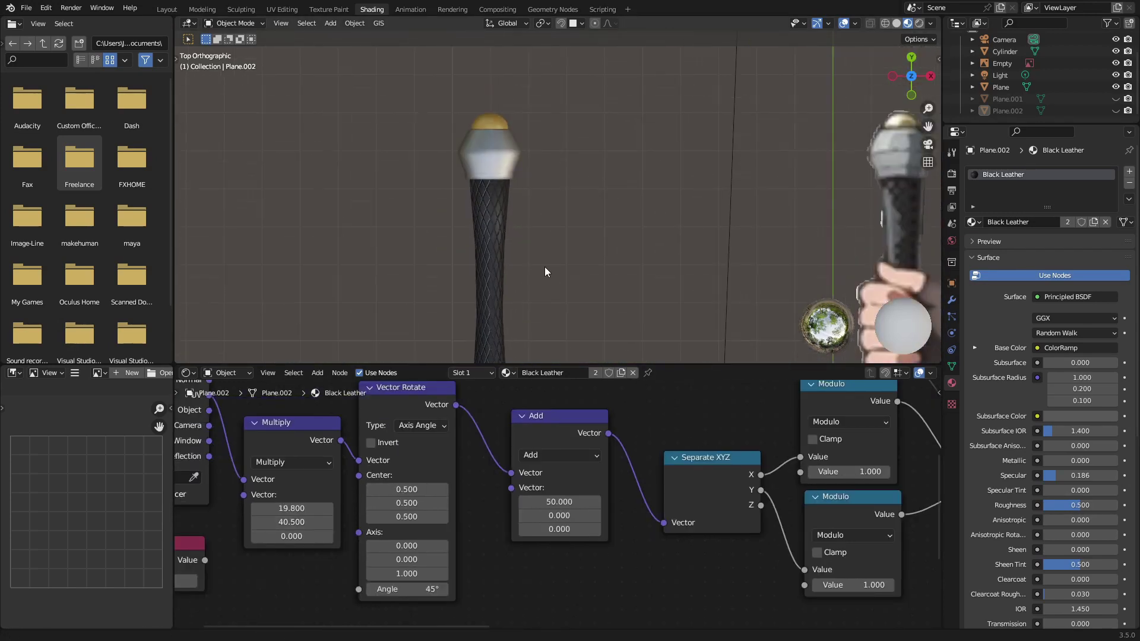
# Select the edge loop around the widest part of the sword's pommel and bevel it.
pyautogui.keyDown('shift'); pyautogui.moveTo(527, 91); pyautogui.dragTo(539, 240, button='middle'); pyautogui.keyUp('shift')
pyautogui.scroll(14, 535, 252)
pyautogui.rightClick(535, 255)
pyautogui.press('Tab')
pyautogui.click(288, 24)
pyautogui.keyDown('alt'); pyautogui.rightClick(414, 282); pyautogui.keyUp('alt')
pyautogui.hotkey('ctrl', 'b')
pyautogui.click(699, 298)
# Try extruding the bevelled band around the pommel and scaling it to form a groove.
pyautogui.press('e')
pyautogui.press('s')
pyautogui.hotkey('shift', 'y')
pyautogui.click(694, 298)
pyautogui.press('Tab')
pyautogui.scroll(-9, 676, 307)
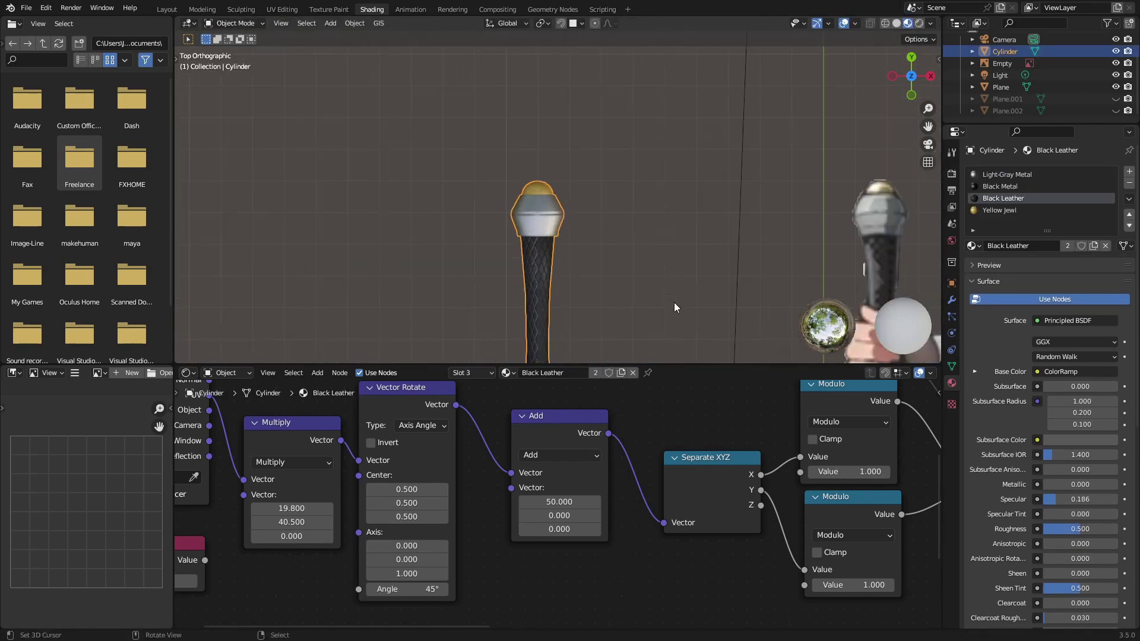
# Undo the band's extrusion and try scaling the selected pommel loop without extruding it.
pyautogui.scroll(13, 499, 288)
pyautogui.press('Tab')
pyautogui.hotkey('ctrl', 'z')
pyautogui.hotkey('ctrl', 'z')
pyautogui.hotkey('ctrl', 'z')
pyautogui.hotkey('ctrl', 'z')
pyautogui.press('s')
pyautogui.hotkey('shift', 'y')
pyautogui.click(644, 275)
pyautogui.press('Tab')
pyautogui.scroll(-13, 653, 273)
pyautogui.scroll(13, 705, 266)
# Undo the last scaling and try a narrow bevel on the pommel's middle loop, extruded and scaled into a groove.
pyautogui.press('Tab')
pyautogui.hotkey('ctrl', 'z')
pyautogui.hotkey('ctrl', 'b')
pyautogui.click(713, 266)
pyautogui.press('e')
pyautogui.press('s')
pyautogui.hotkey('shift', 'y')
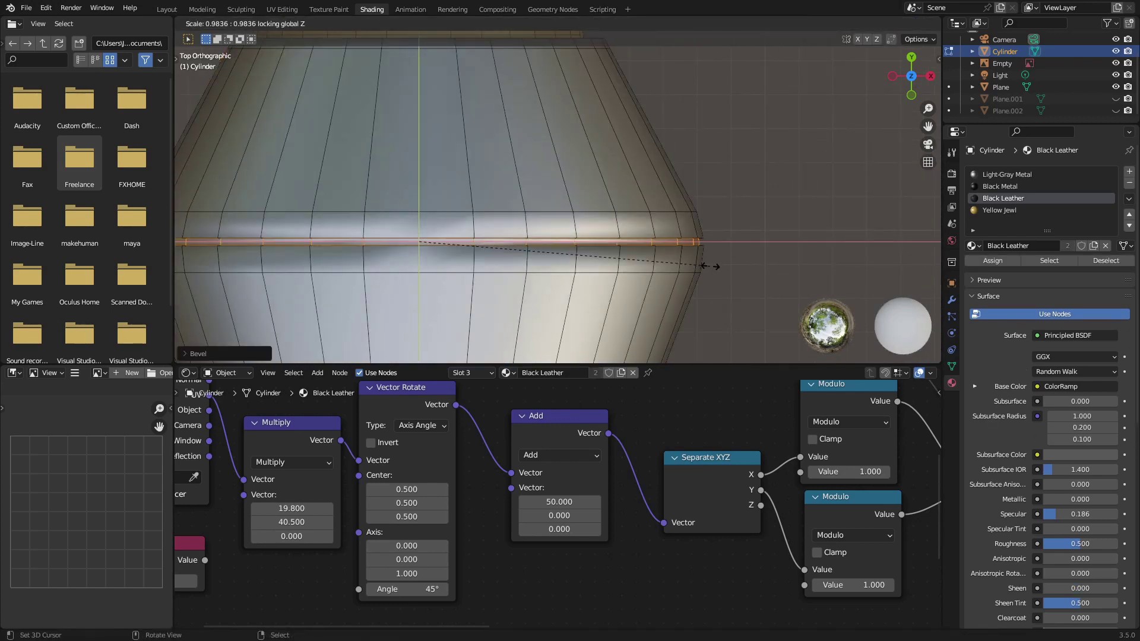
pyautogui.click(717, 267)
pyautogui.press('Tab')
pyautogui.scroll(-15, 732, 265)
# Try rescaling the extruded ring around the middle of the pommel.
pyautogui.scroll(13, 732, 265)
pyautogui.press('Tab')
pyautogui.press('s')
pyautogui.hotkey('shift', 'y')
pyautogui.click(780, 264)
pyautogui.press('Tab')
pyautogui.scroll(-13, 743, 270)
pyautogui.scroll(13, 659, 274)
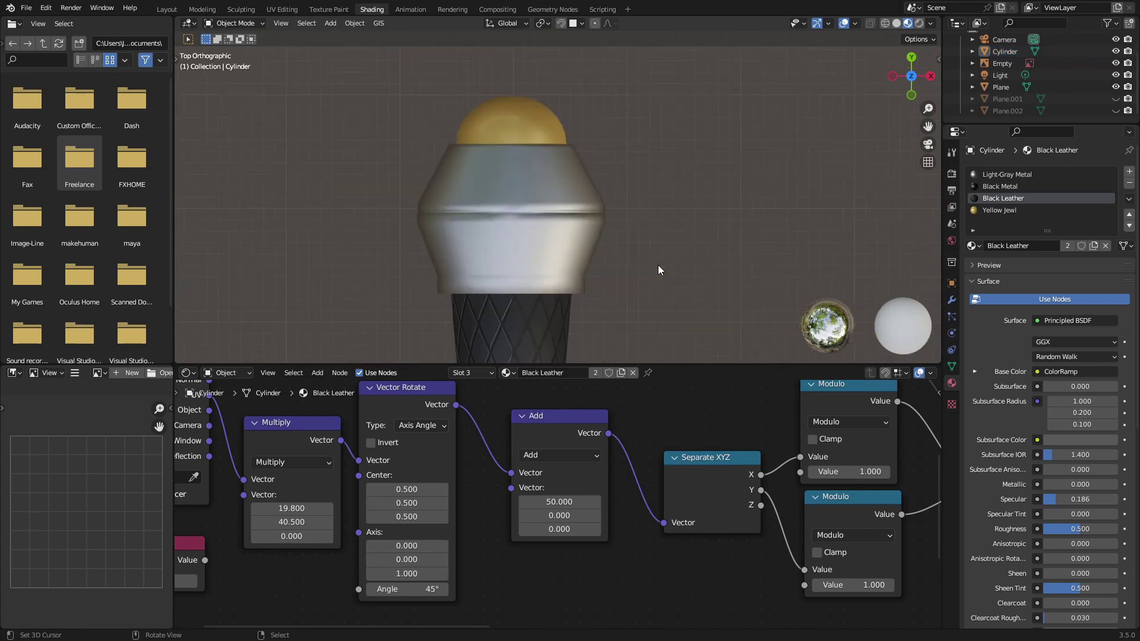
# Undo the extruded ring and scale the pommel's middle edge loop inward to form a V-shaped groove.
pyautogui.press('Tab')
pyautogui.hotkey('ctrl', 'z')
pyautogui.hotkey('ctrl', 'z')
pyautogui.hotkey('ctrl', 'z')
pyautogui.hotkey('ctrl', 'z')
pyautogui.hotkey('ctrl', 'z')
pyautogui.hotkey('ctrl', 'z')
pyautogui.rightClick(574, 254)
pyautogui.keyDown('alt'); pyautogui.click(573, 255); pyautogui.keyUp('alt')
pyautogui.press('s')
pyautogui.hotkey('shift', 'z')
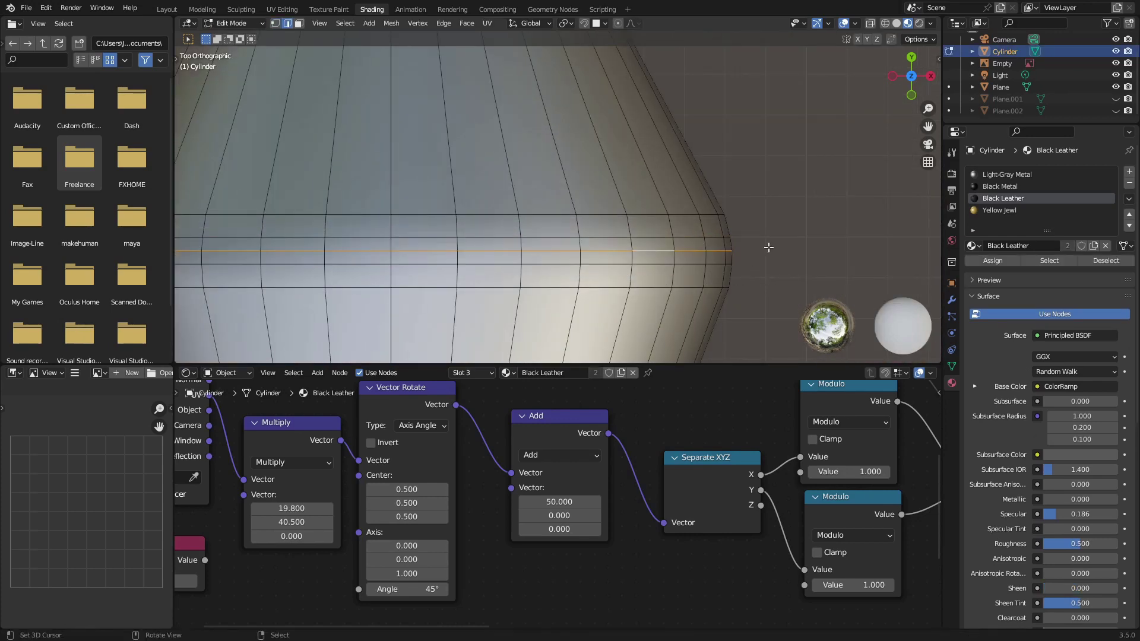
pyautogui.click(768, 248)
pyautogui.scroll(-2, 511, 226)
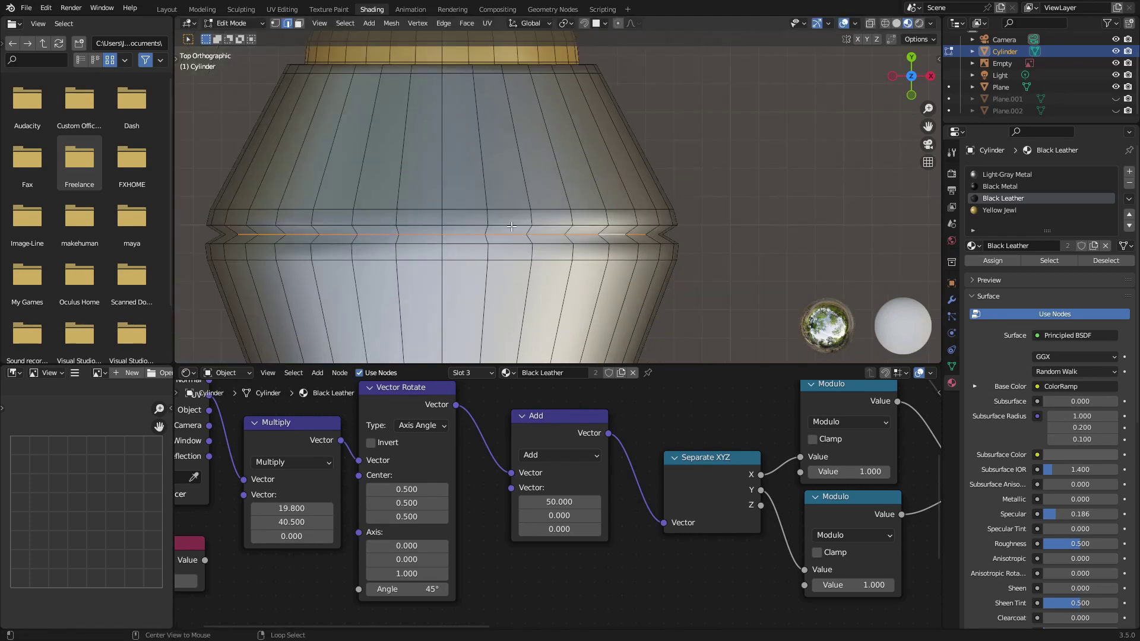
# Try bevelling the innermost edge loop of the pommel's groove.
pyautogui.hotkey('ctrl', 'b')
pyautogui.click(769, 293)
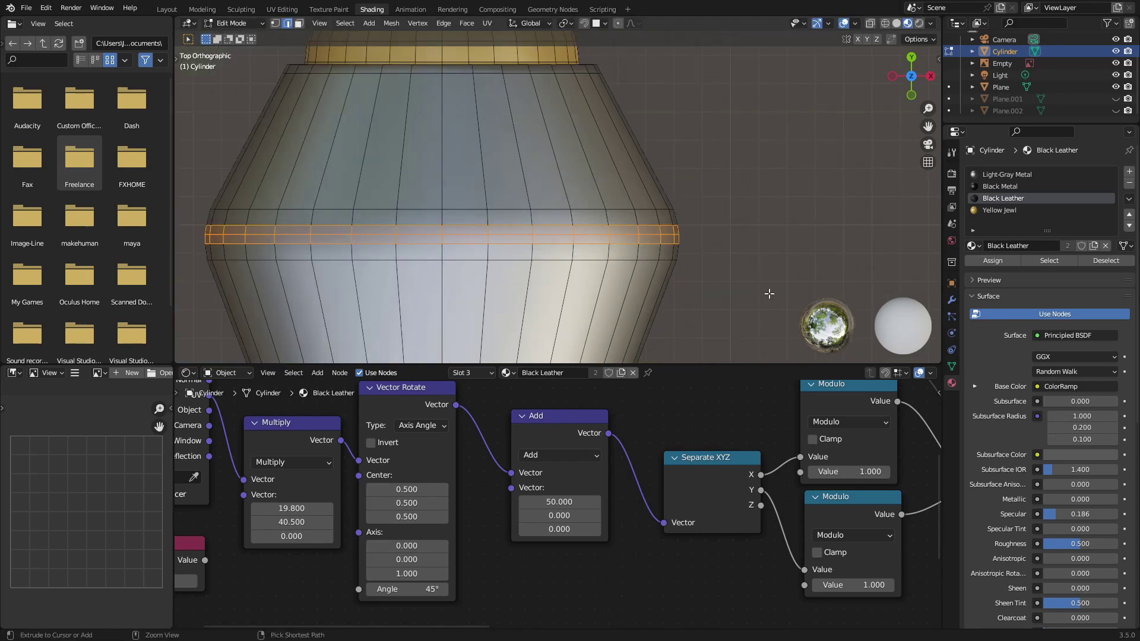
pyautogui.press('Tab')
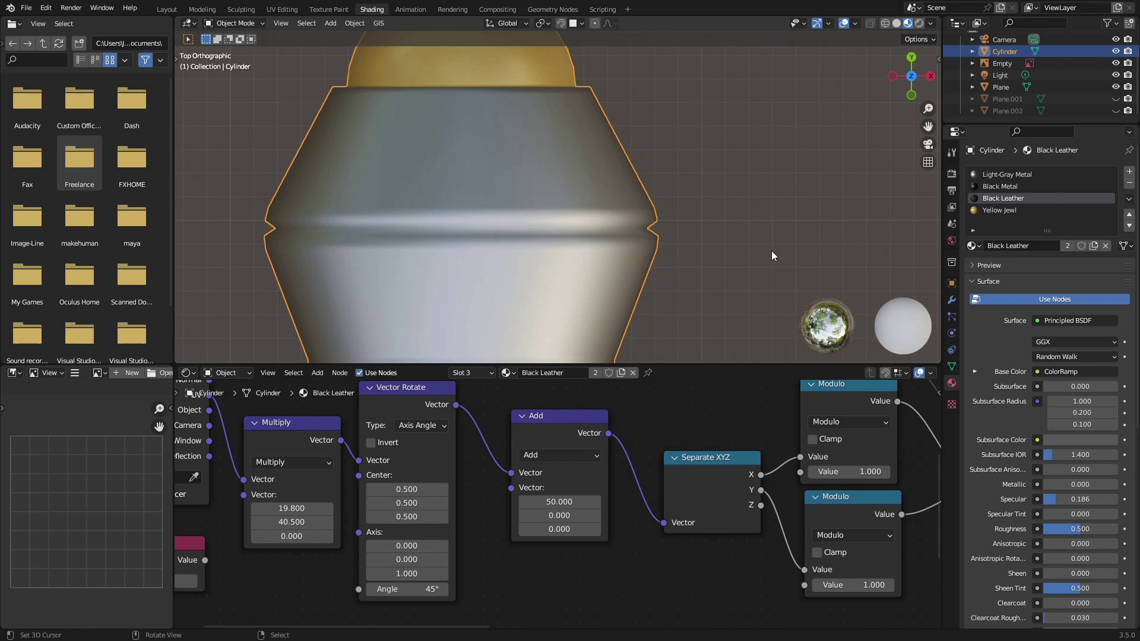
pyautogui.moveTo(772, 251); pyautogui.dragTo(656, 205, button='middle')
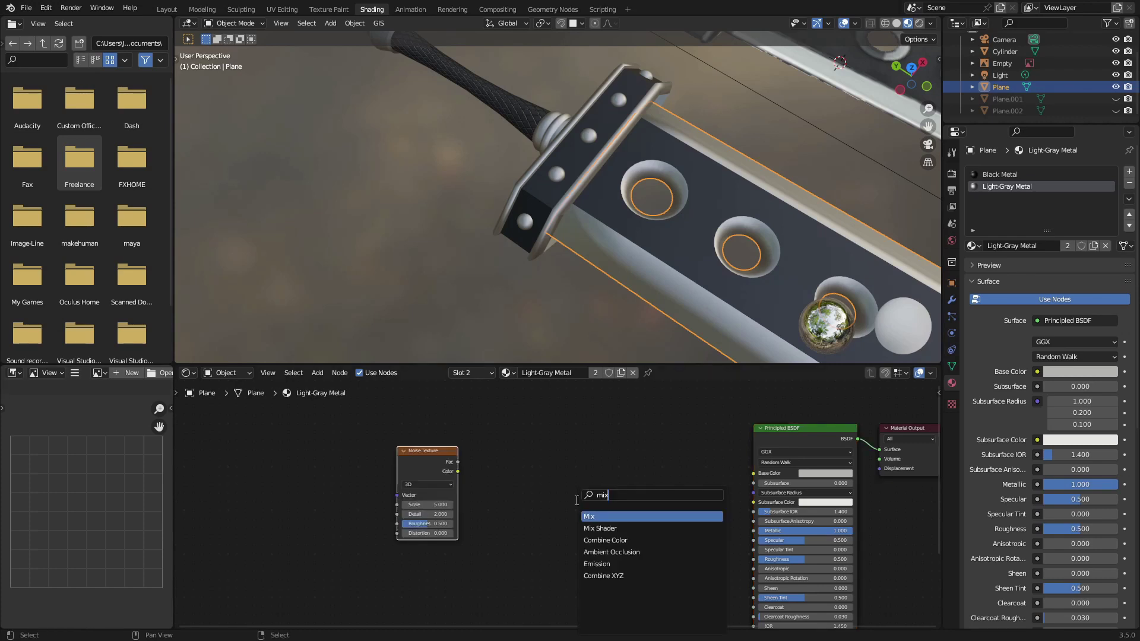
pyautogui.scroll(2, 553, 503)
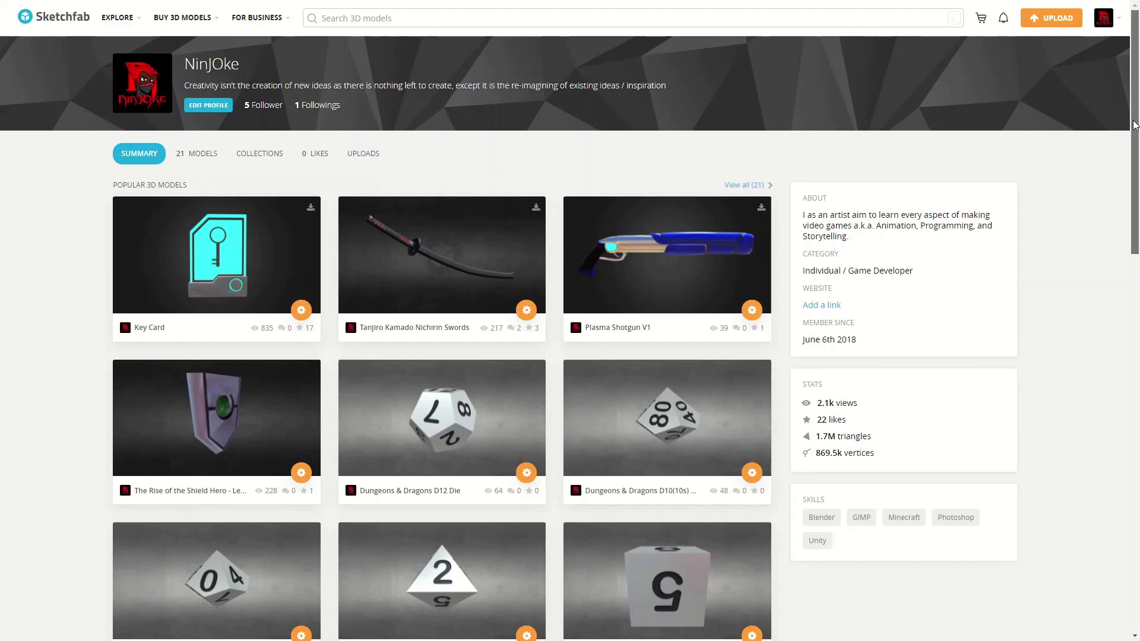
# Switch to the Sketchfab profile page and browse its published 3D models.
pyautogui.moveTo(1134, 124); pyautogui.dragTo(1132, 389)
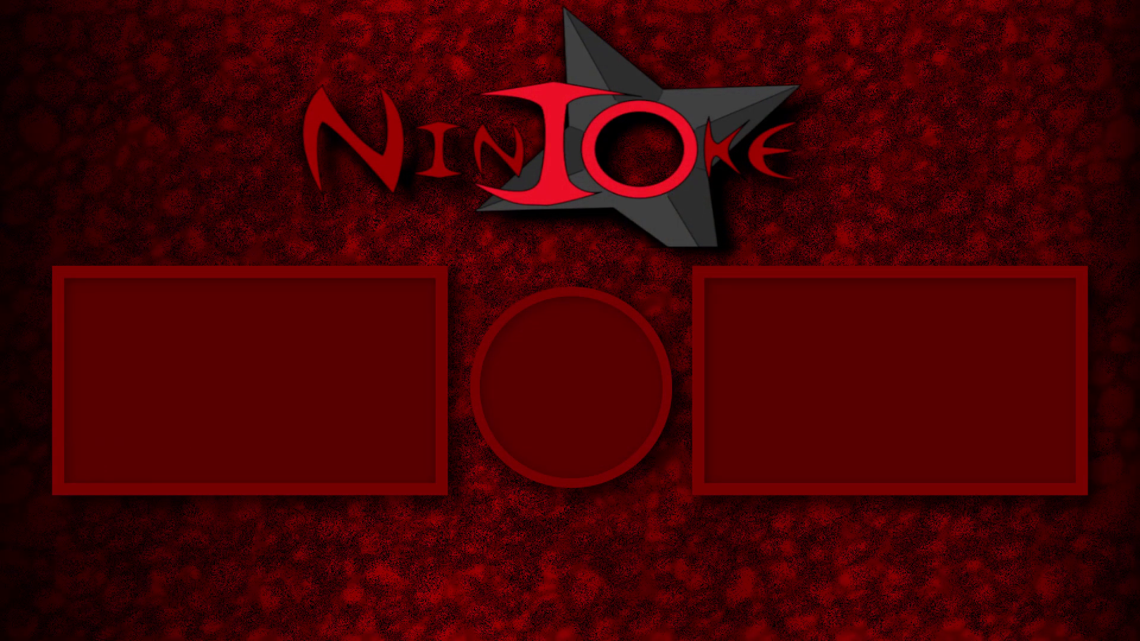